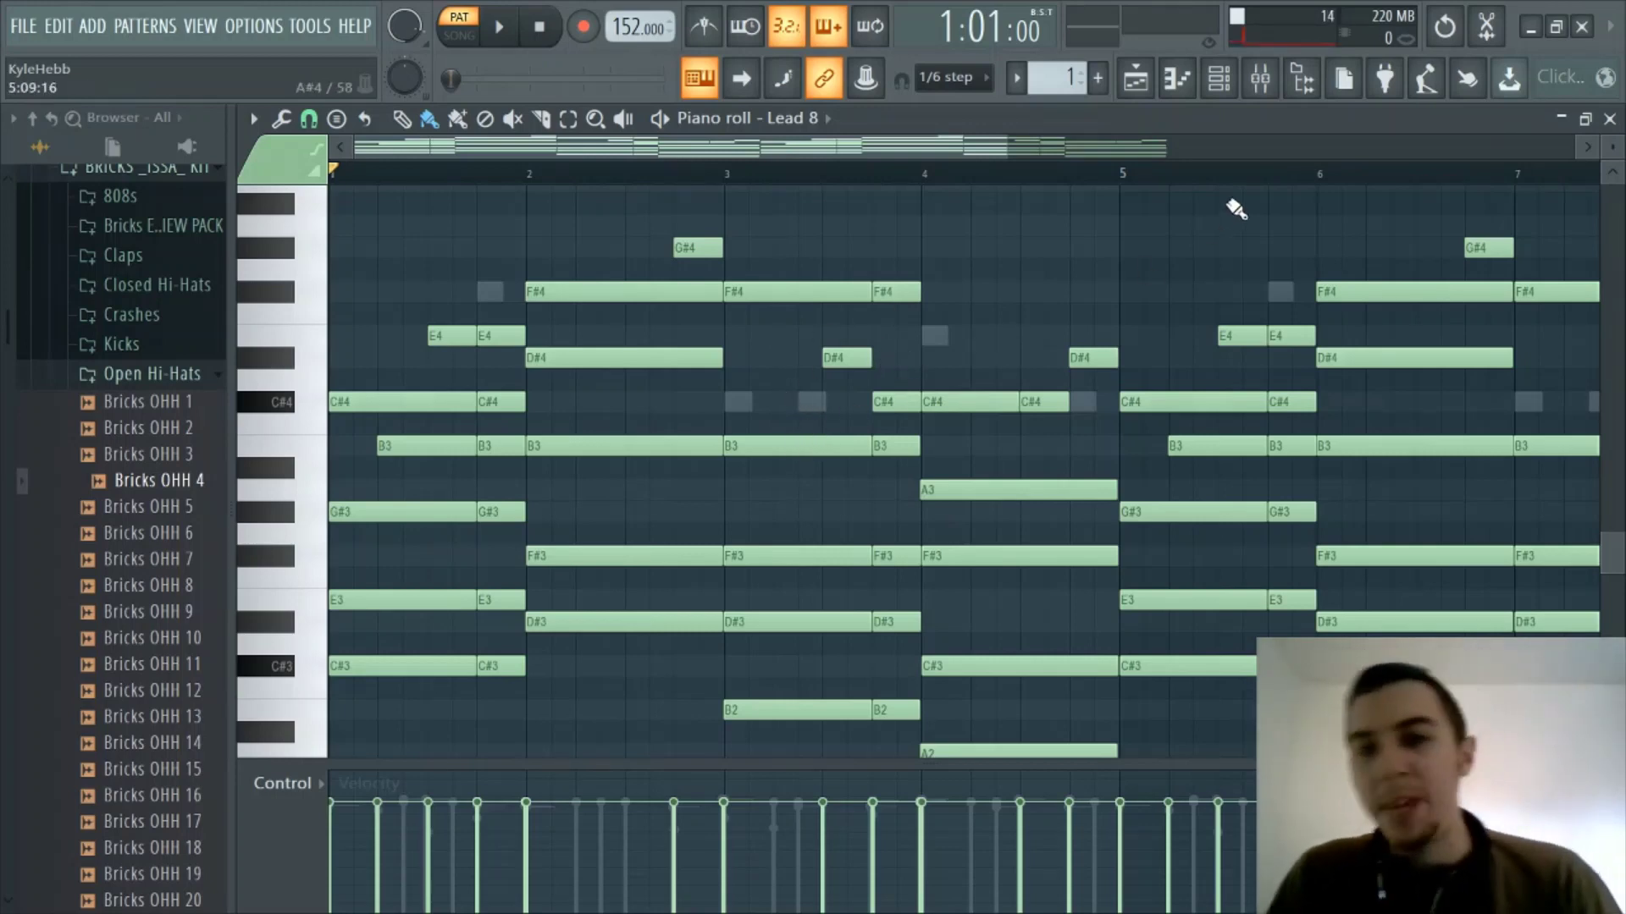
Step: Open the channel settings of Lead 8, inspect its sample settings and waveform, and close them
left_click(1234, 85)
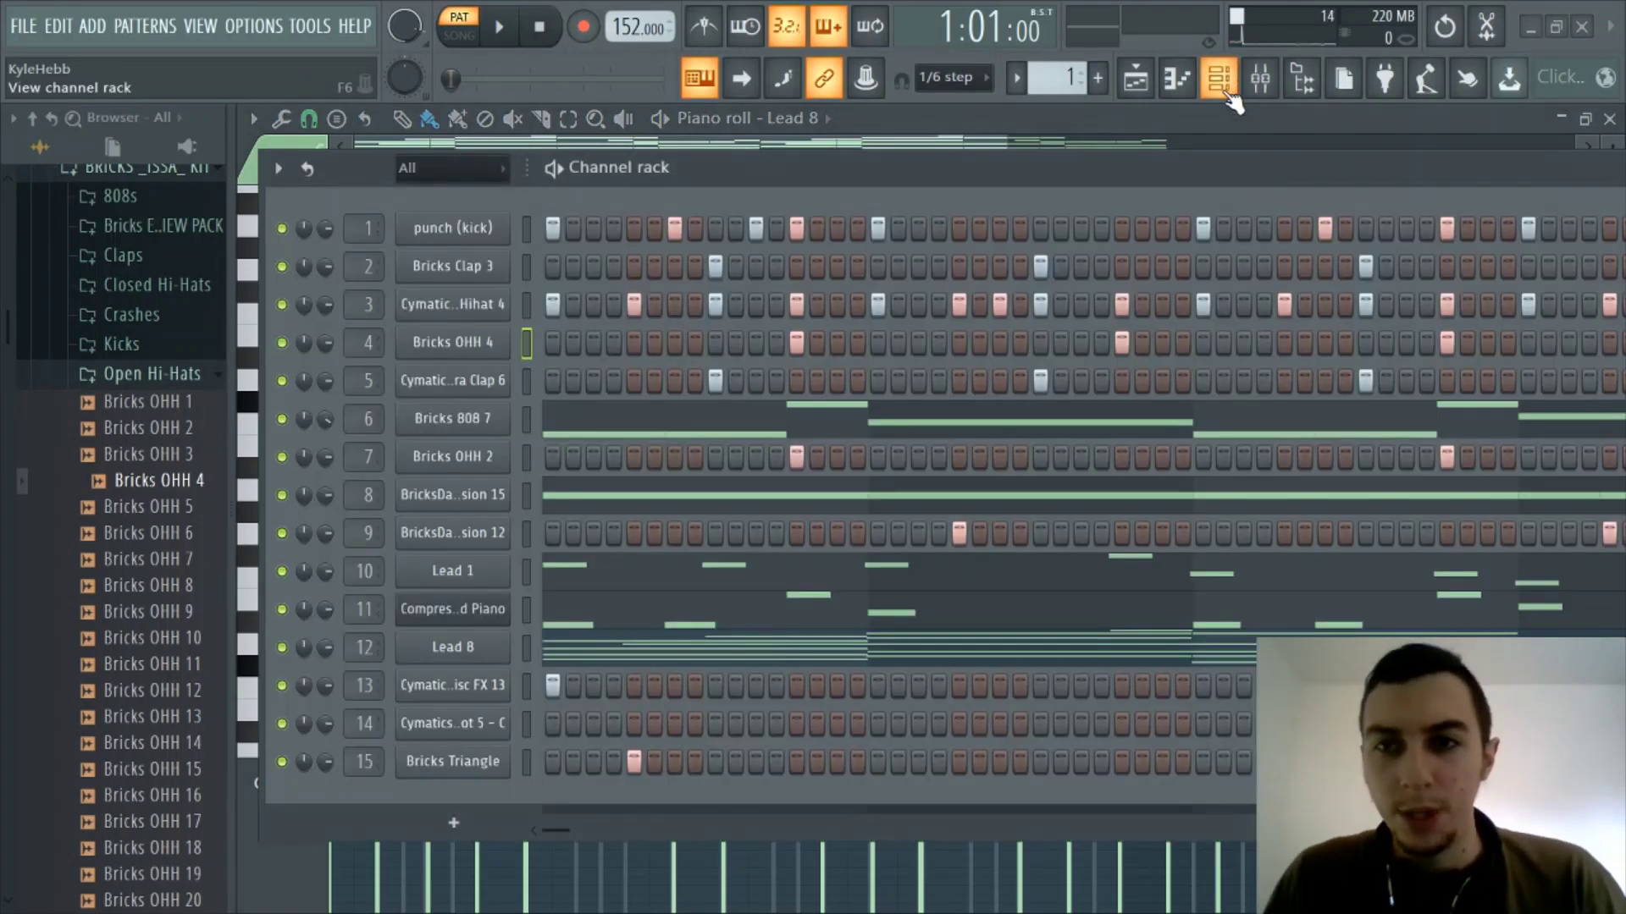
left_click(1228, 91)
left_click(1228, 91)
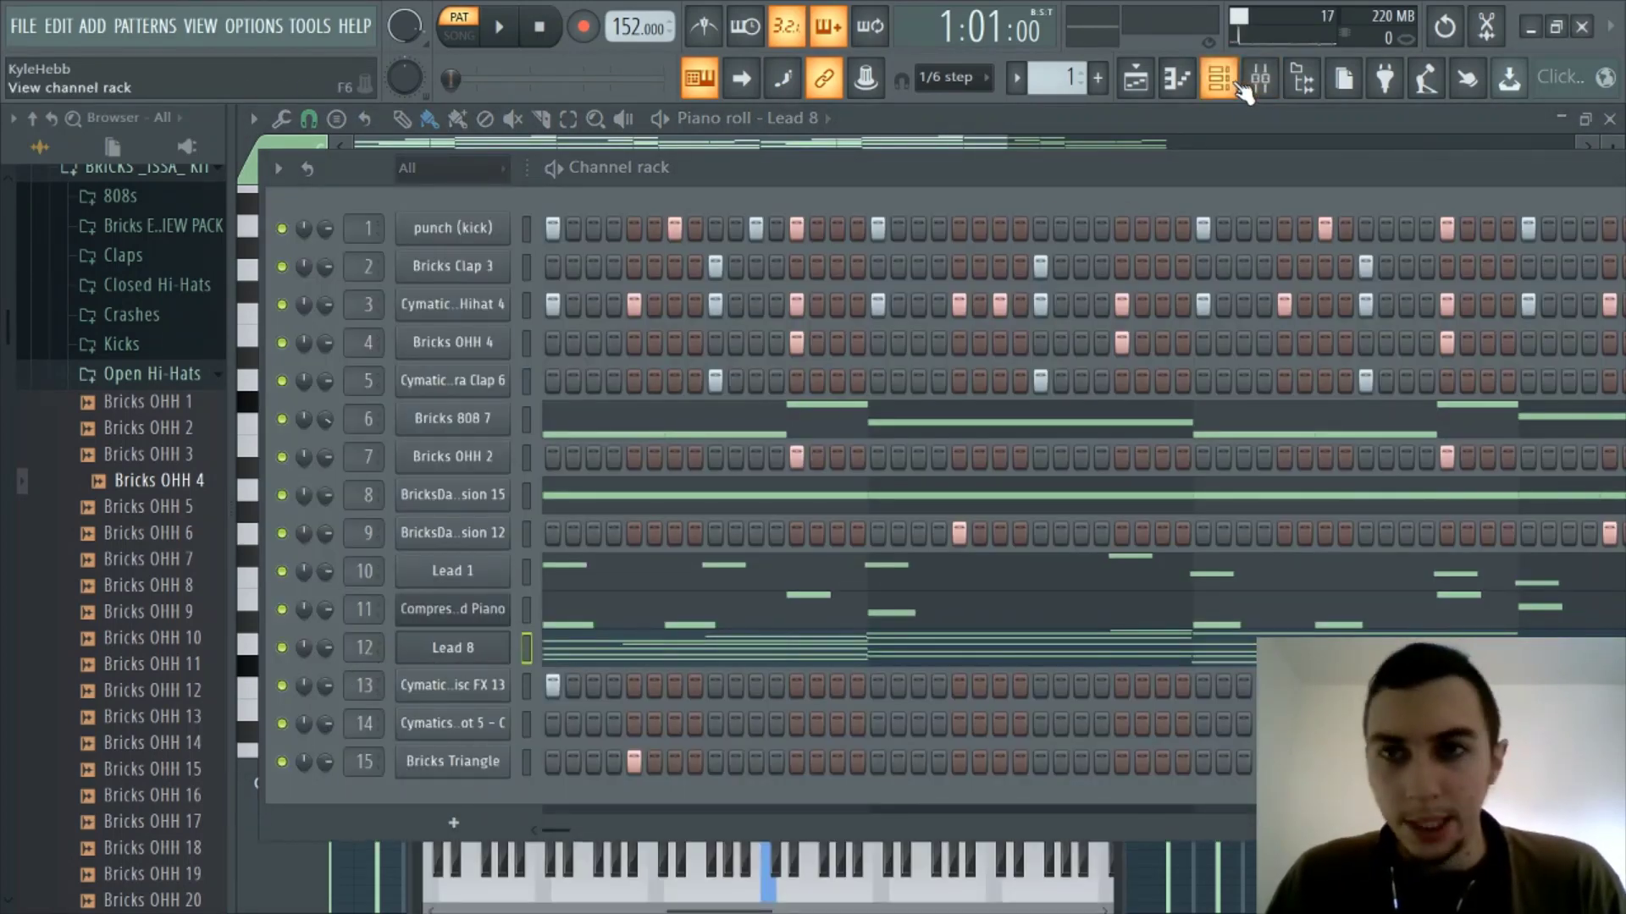
left_click(1221, 80)
left_click_drag(733, 363, 749, 192)
left_click(483, 237)
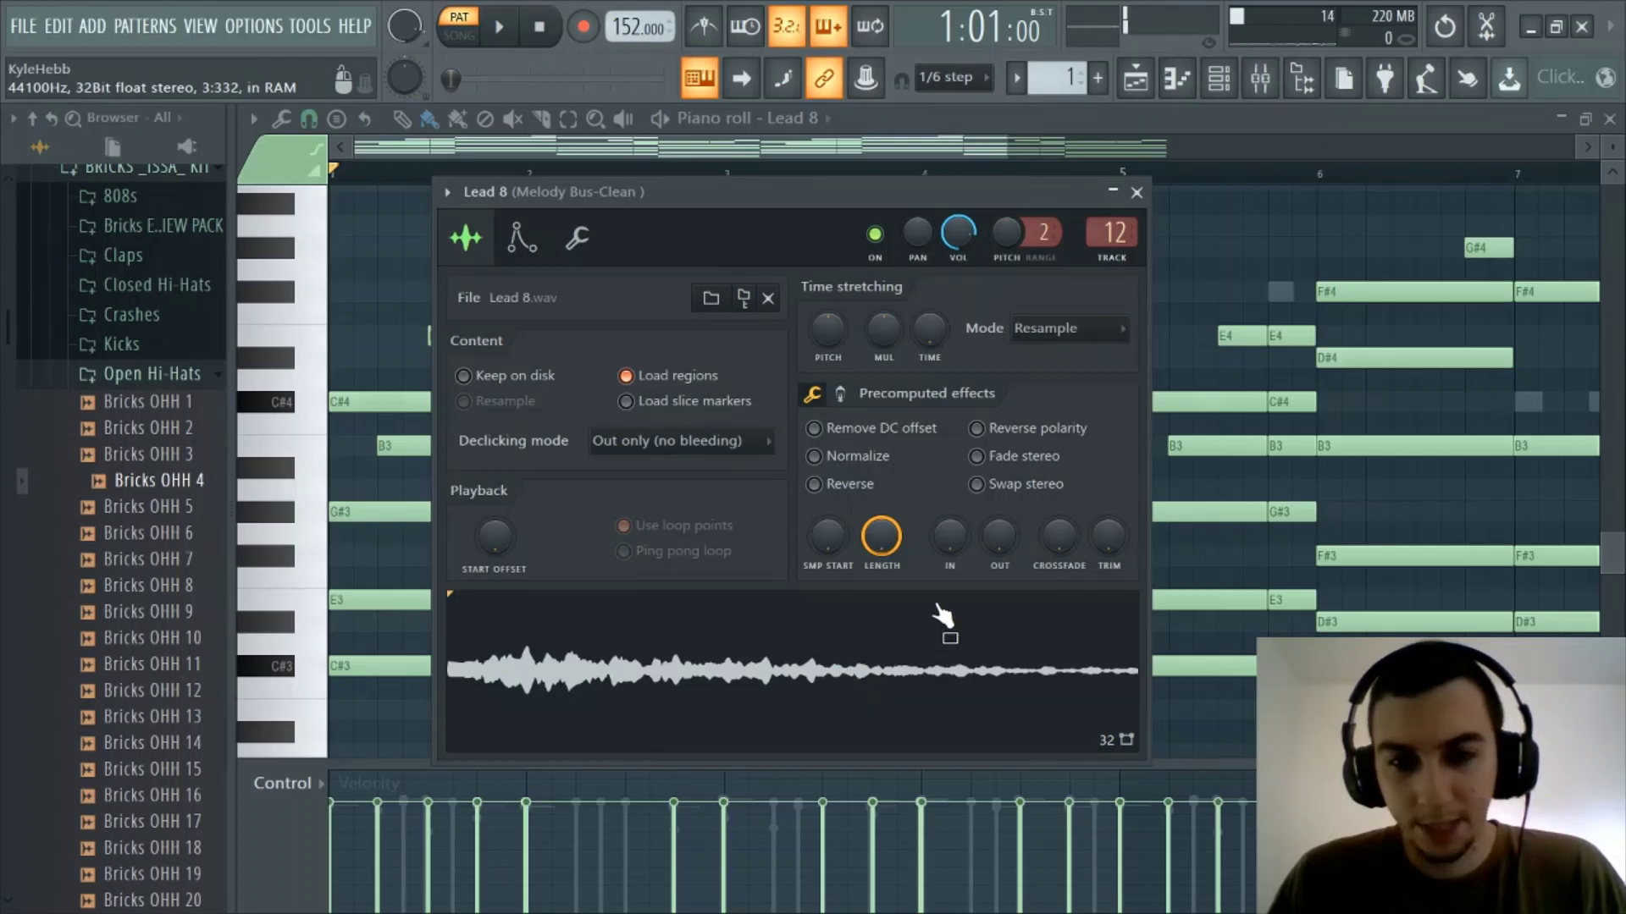
left_click(1140, 196)
Step: Examine the stacked chord notes of Lead 8 in the first bars, down to the lowest octave
scroll(787, 472, "down", 4)
scroll(732, 426, "up", 2)
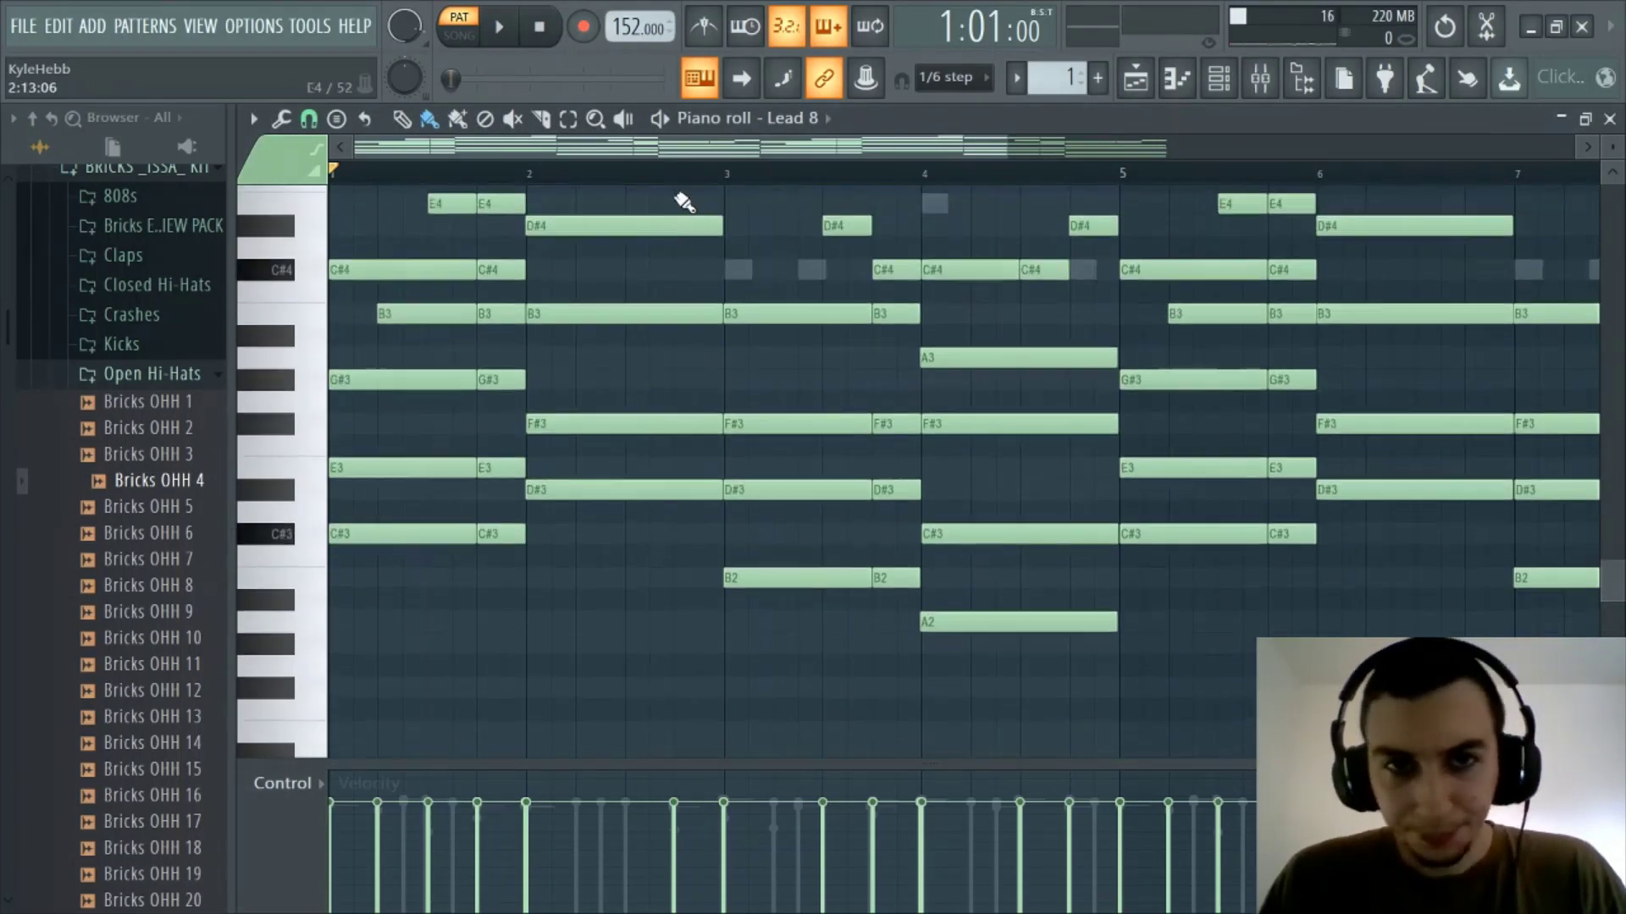
scroll(648, 147, "up", 3)
left_click_drag(648, 151, 348, 203)
scroll(689, 352, "down", 1)
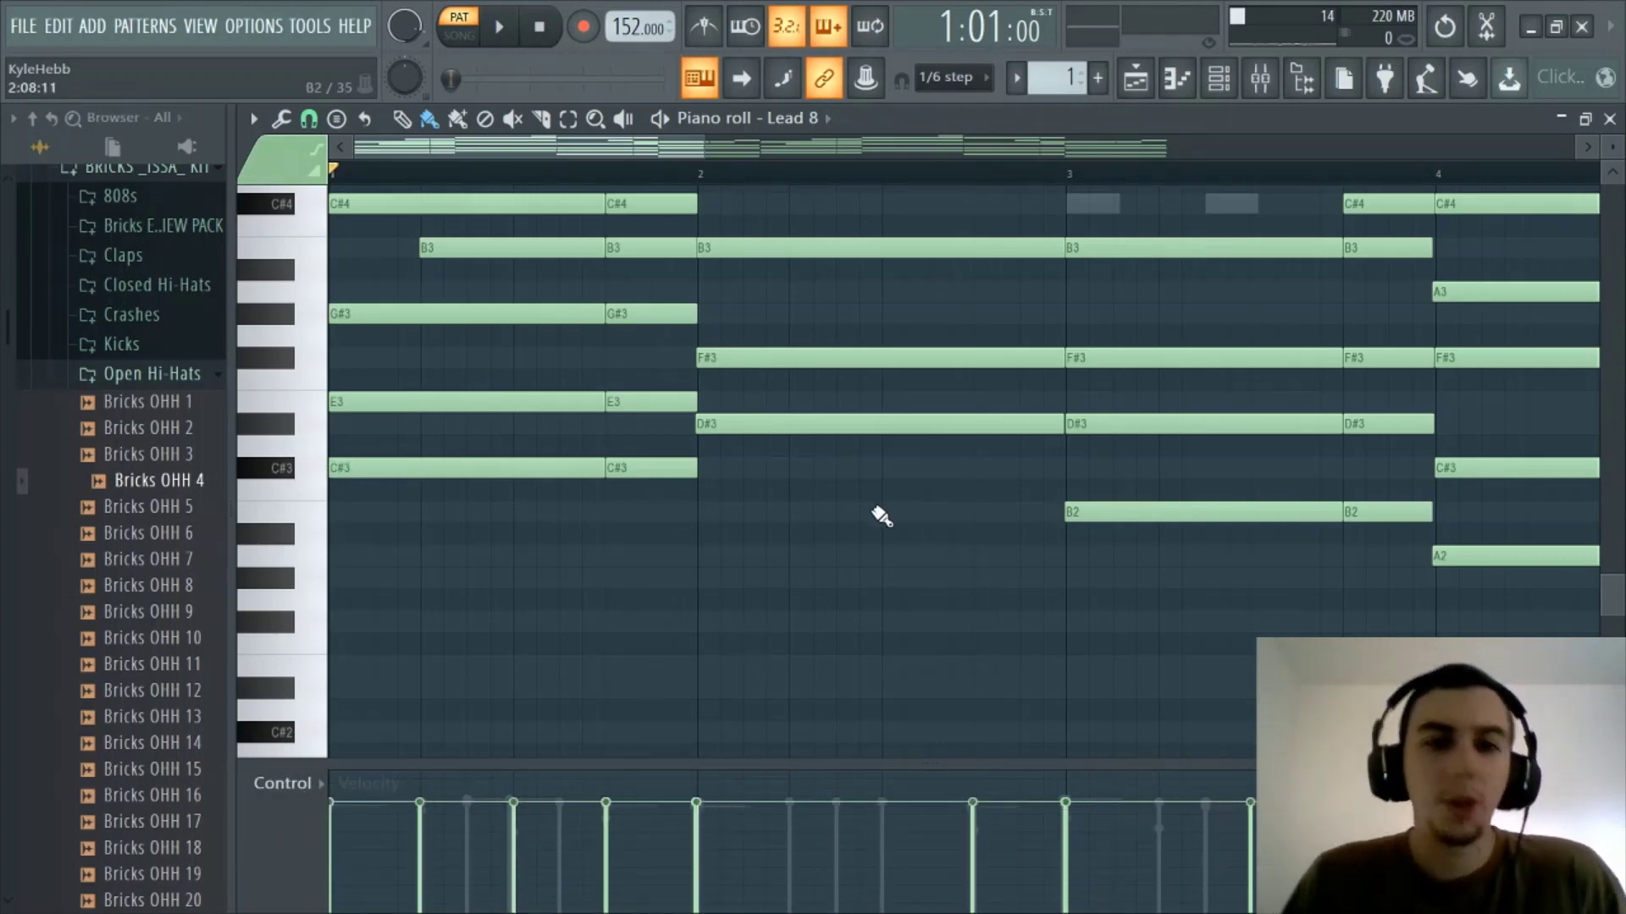
scroll(915, 550, "up", 3)
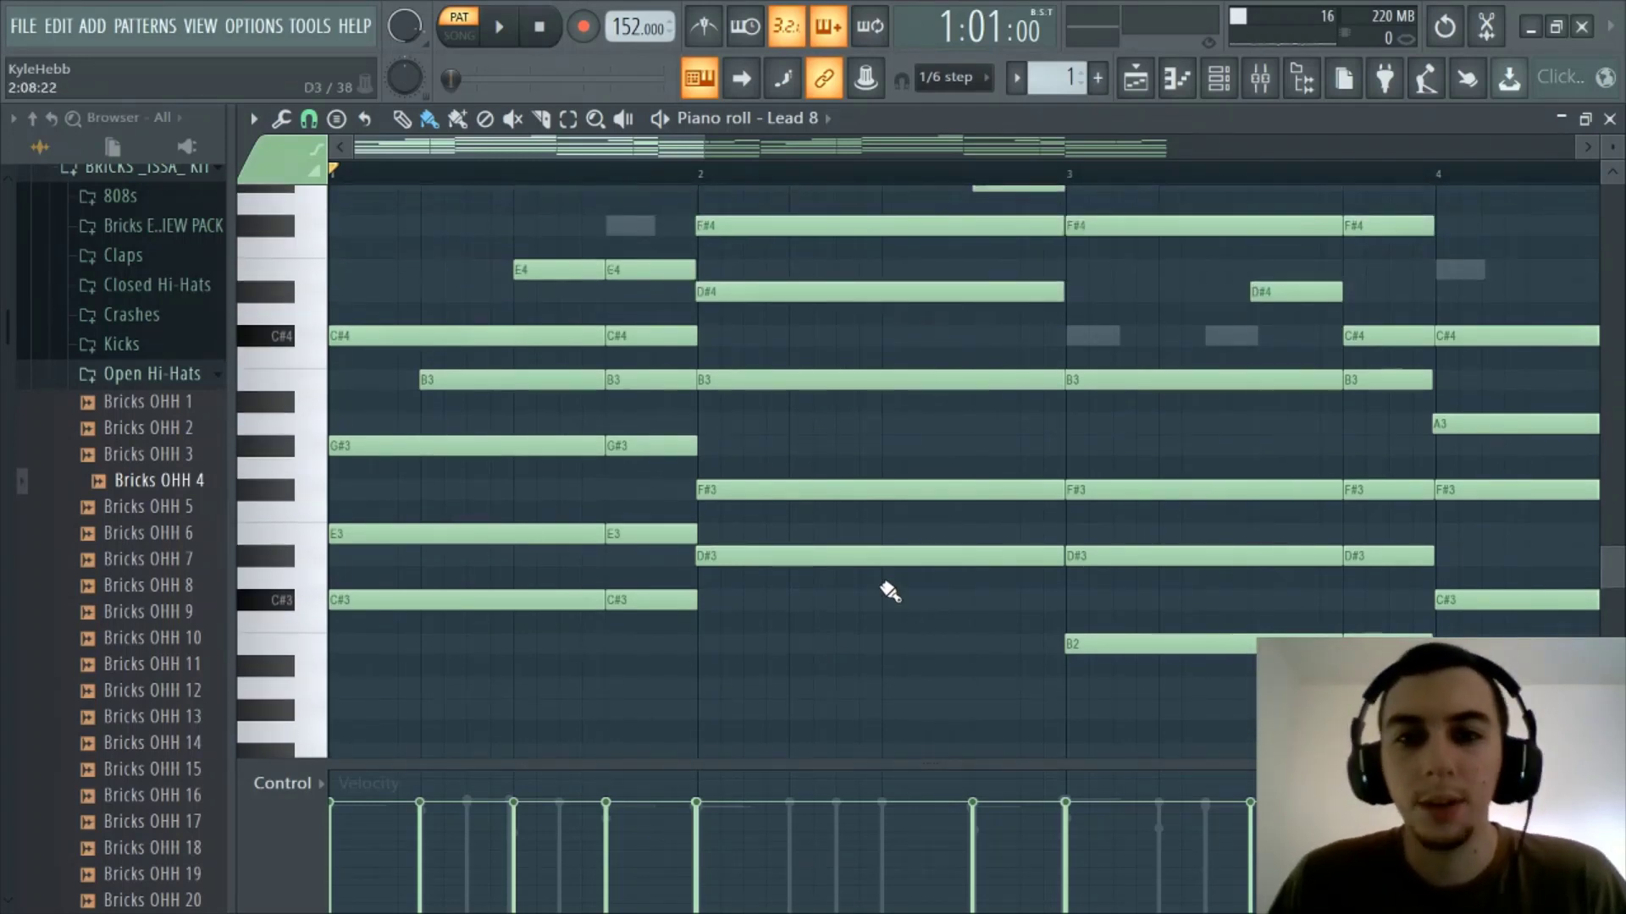
scroll(889, 590, "down", 2)
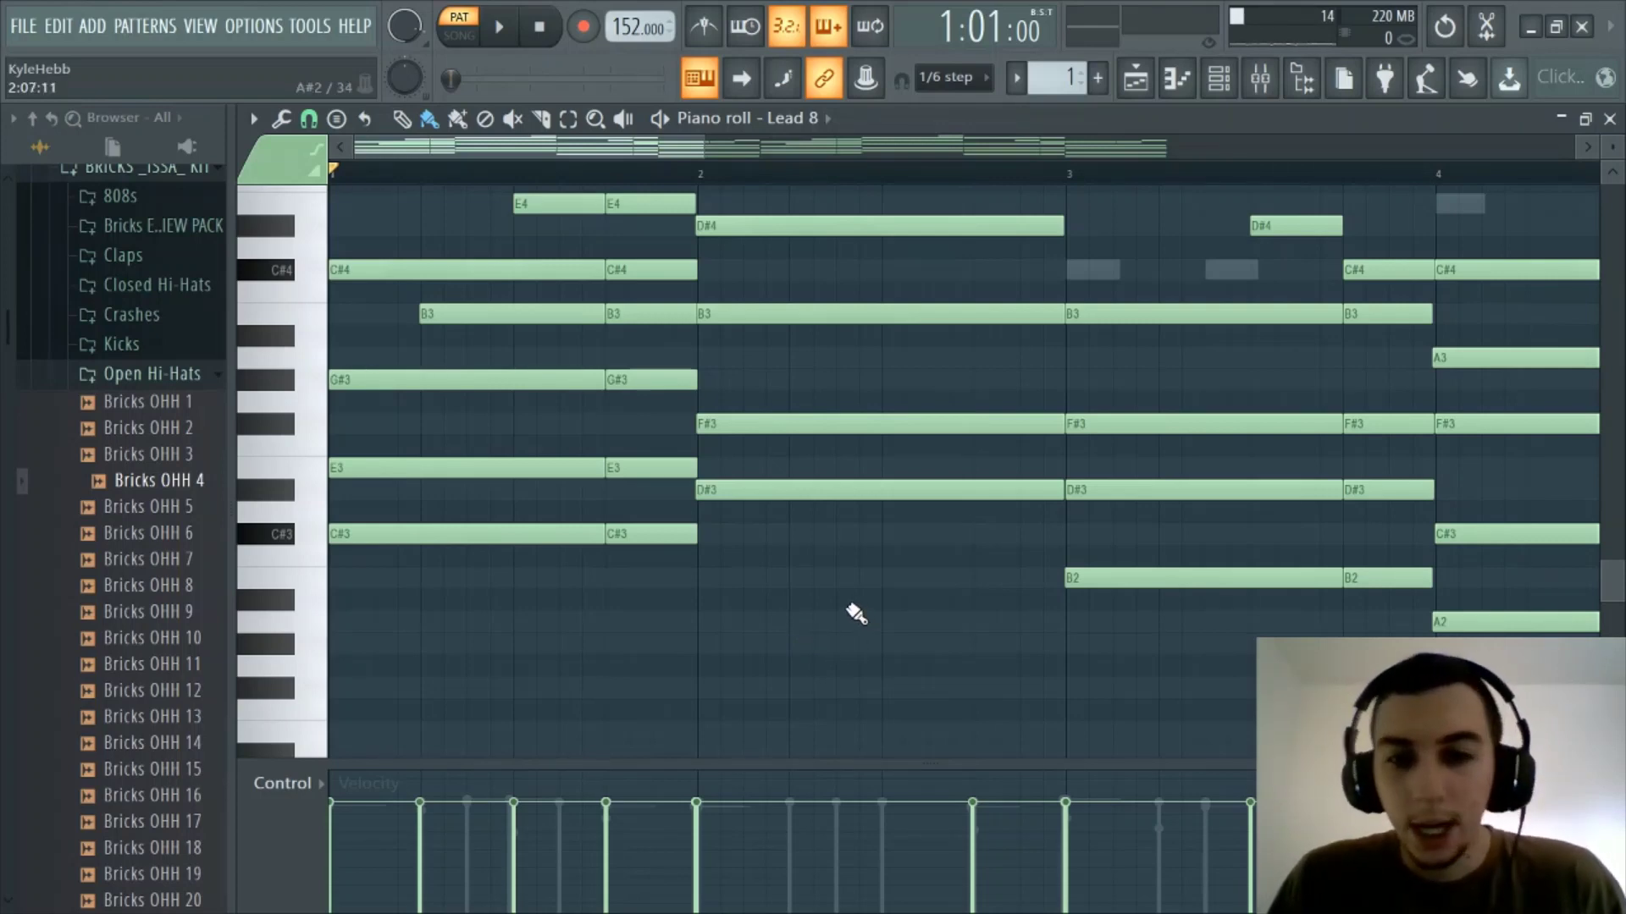
scroll(855, 614, "down", 2)
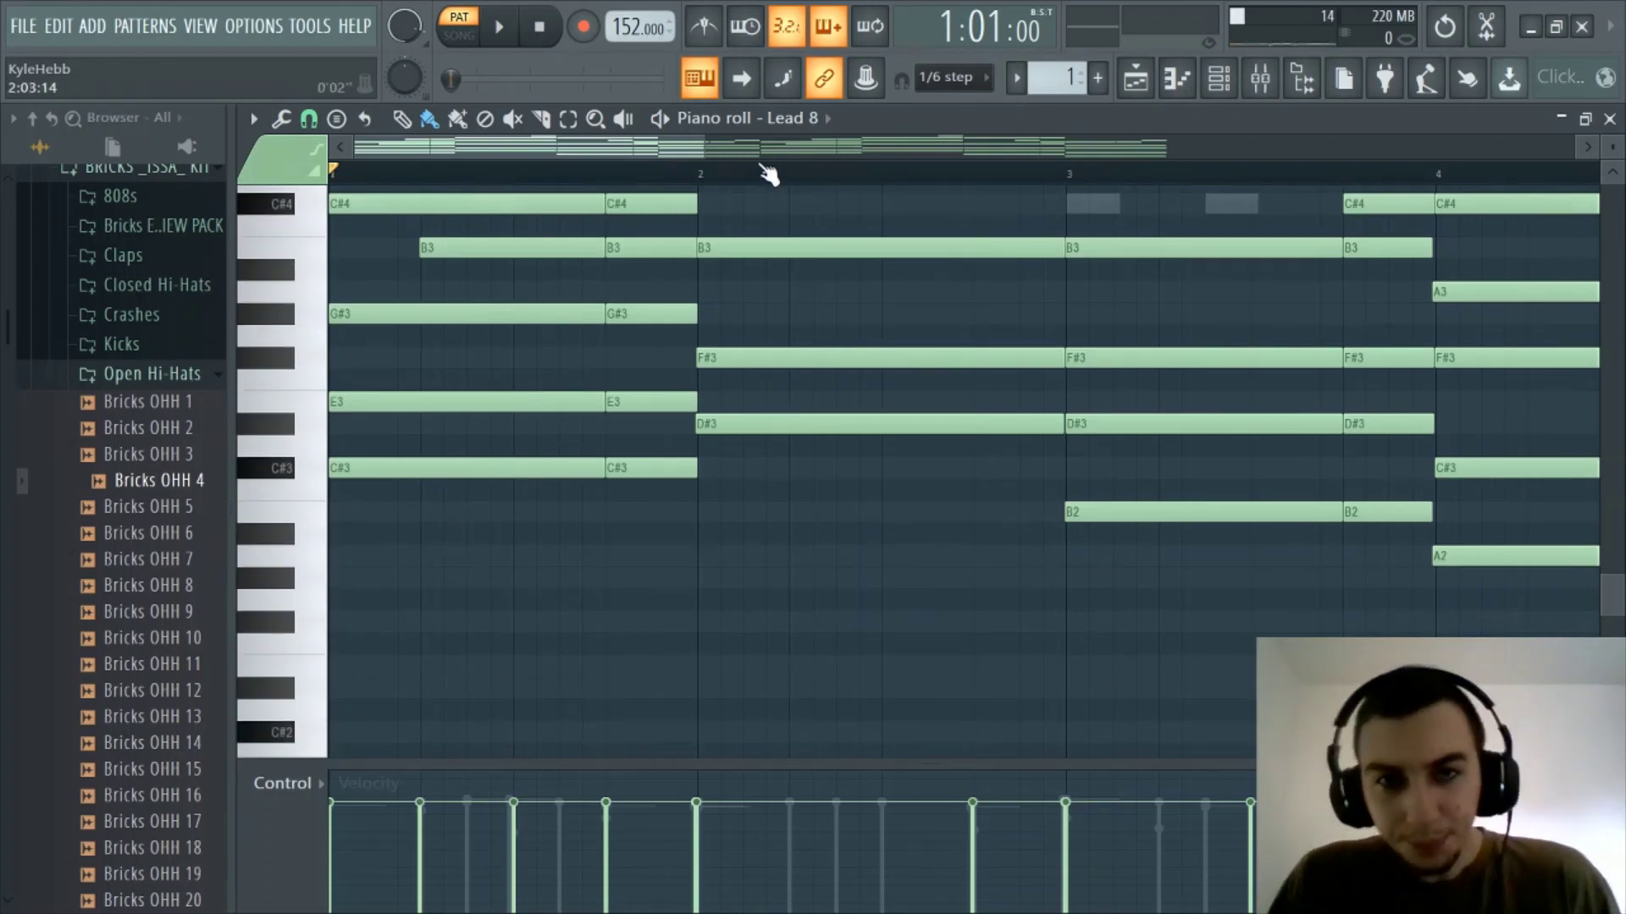
scroll(716, 222, "down", 4)
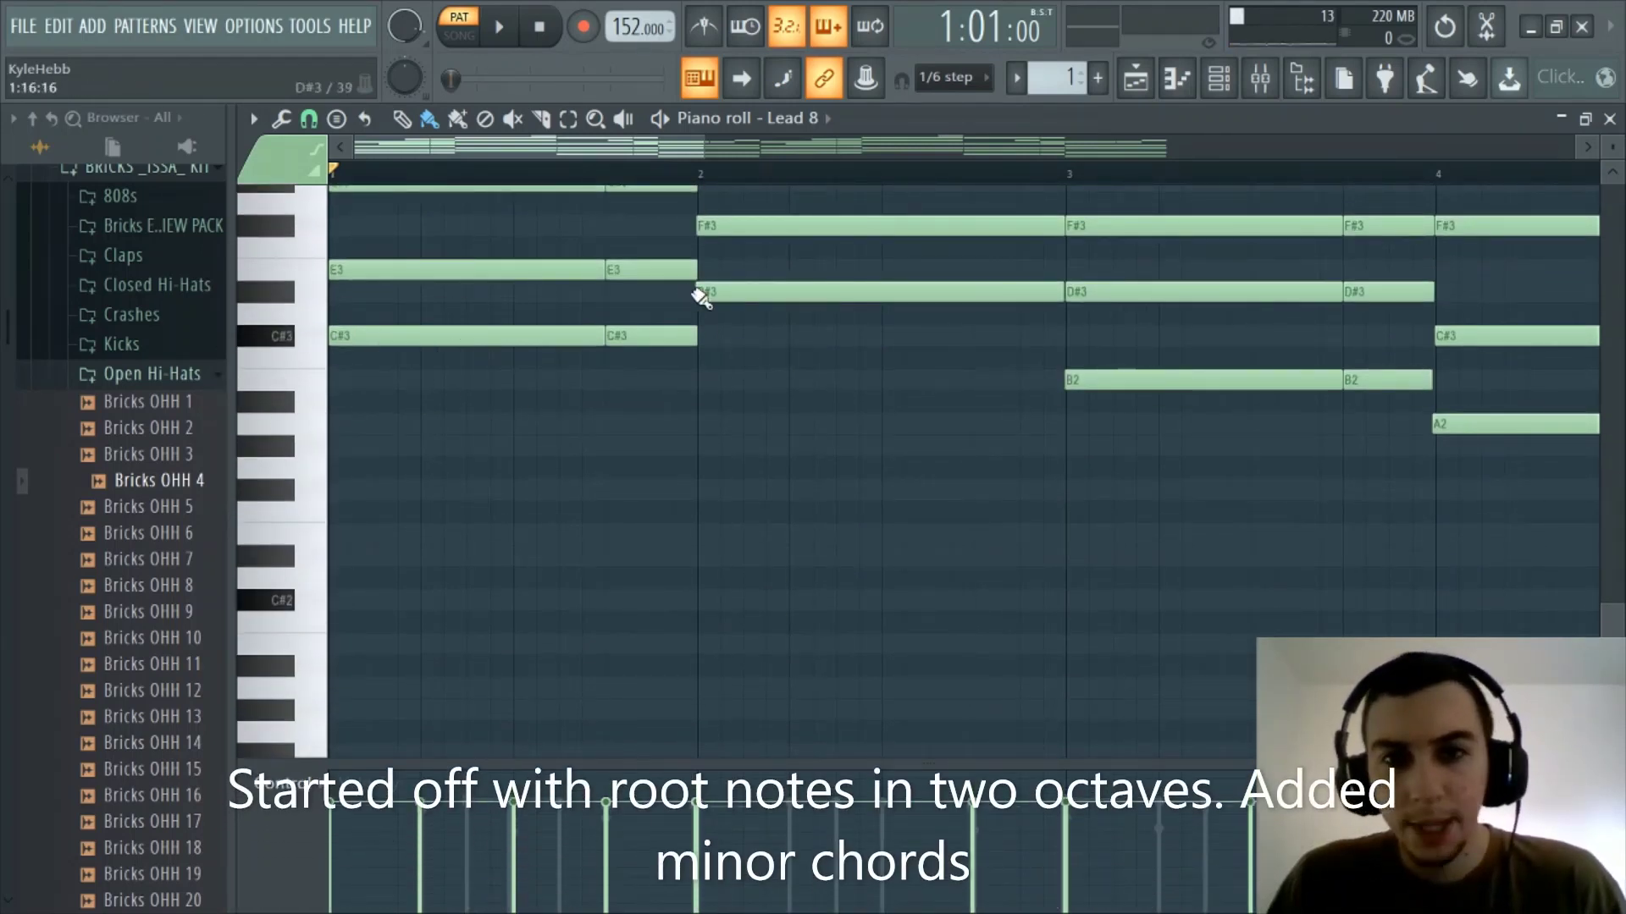
Step: Compare the low root notes of Lead 8 with the upper-octave notes above them across bars 1 to 4
left_click(666, 148)
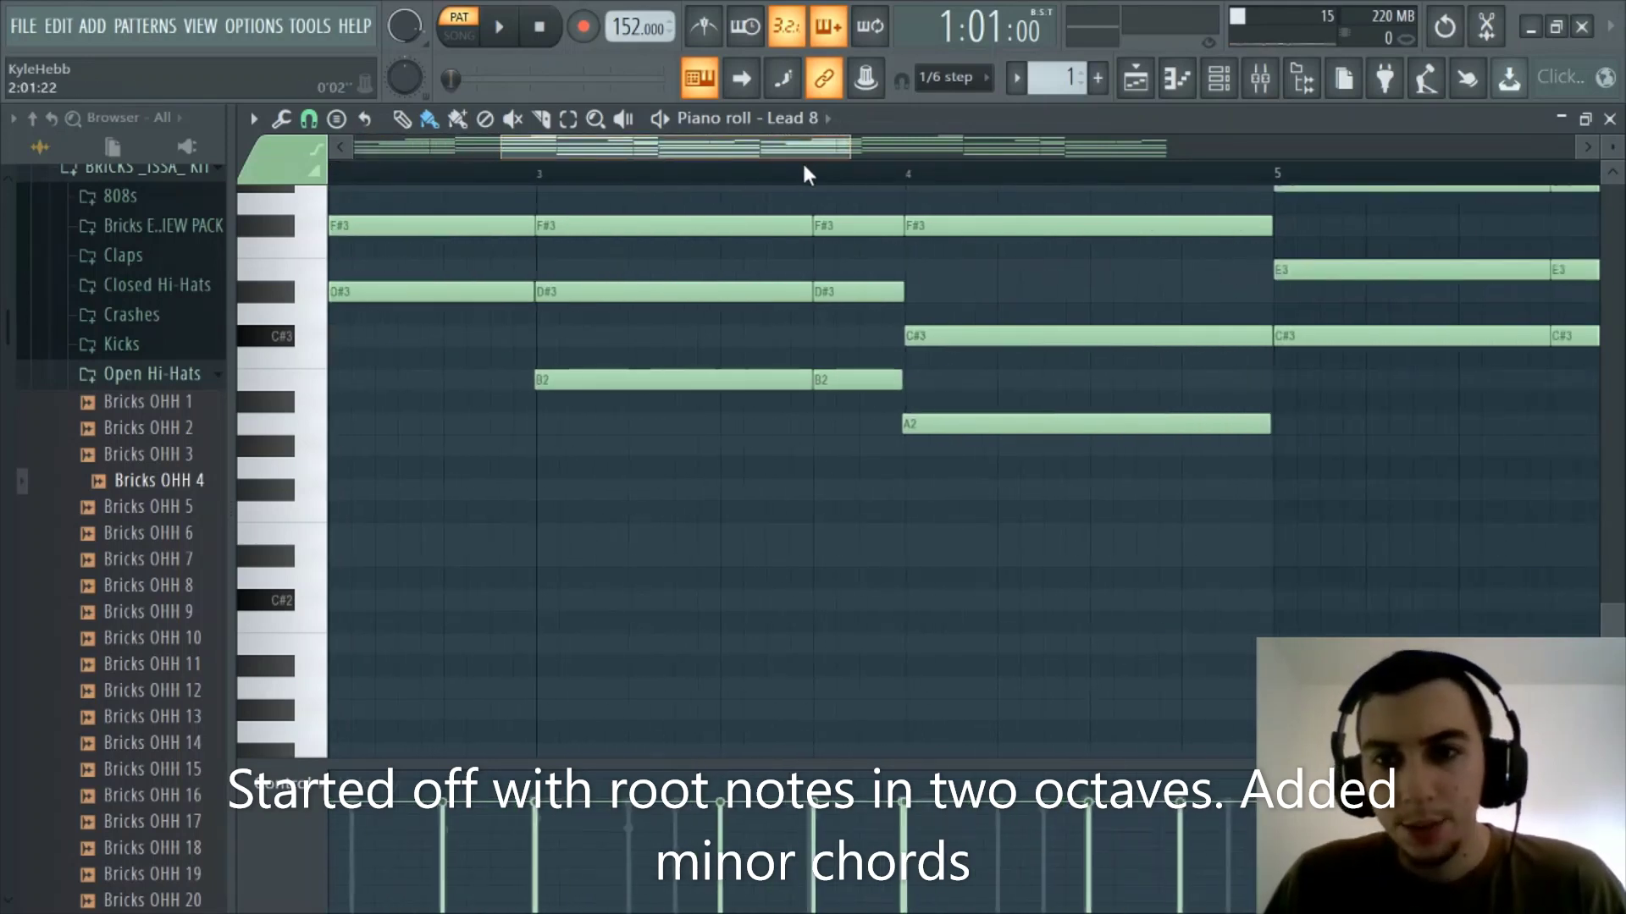
left_click(526, 150)
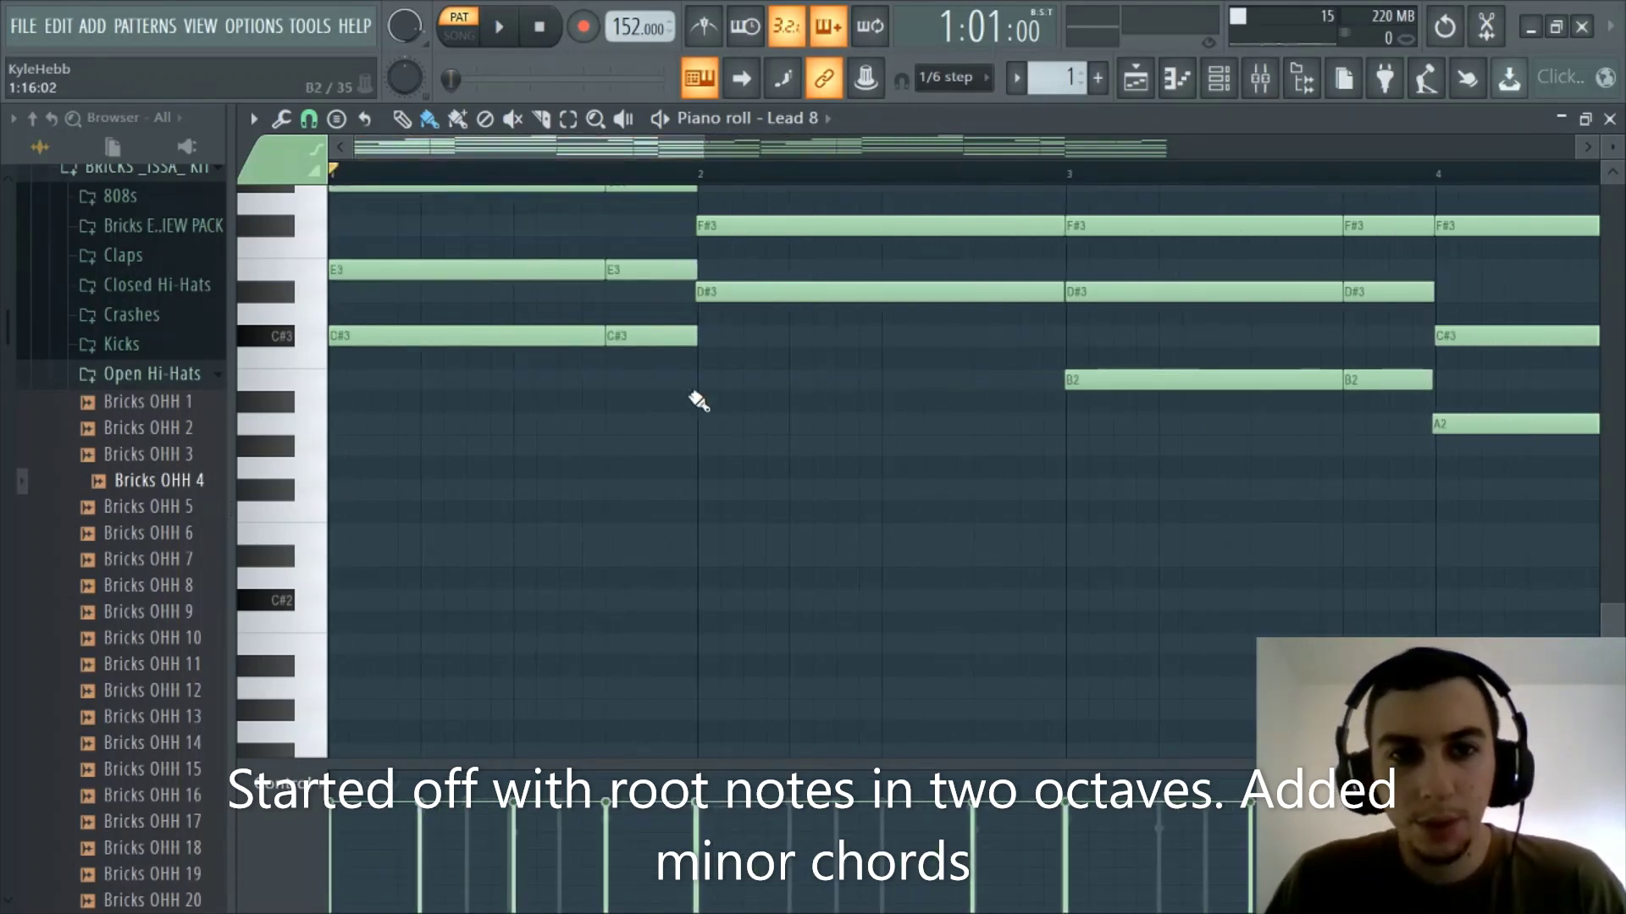
scroll(990, 465, "up", 4)
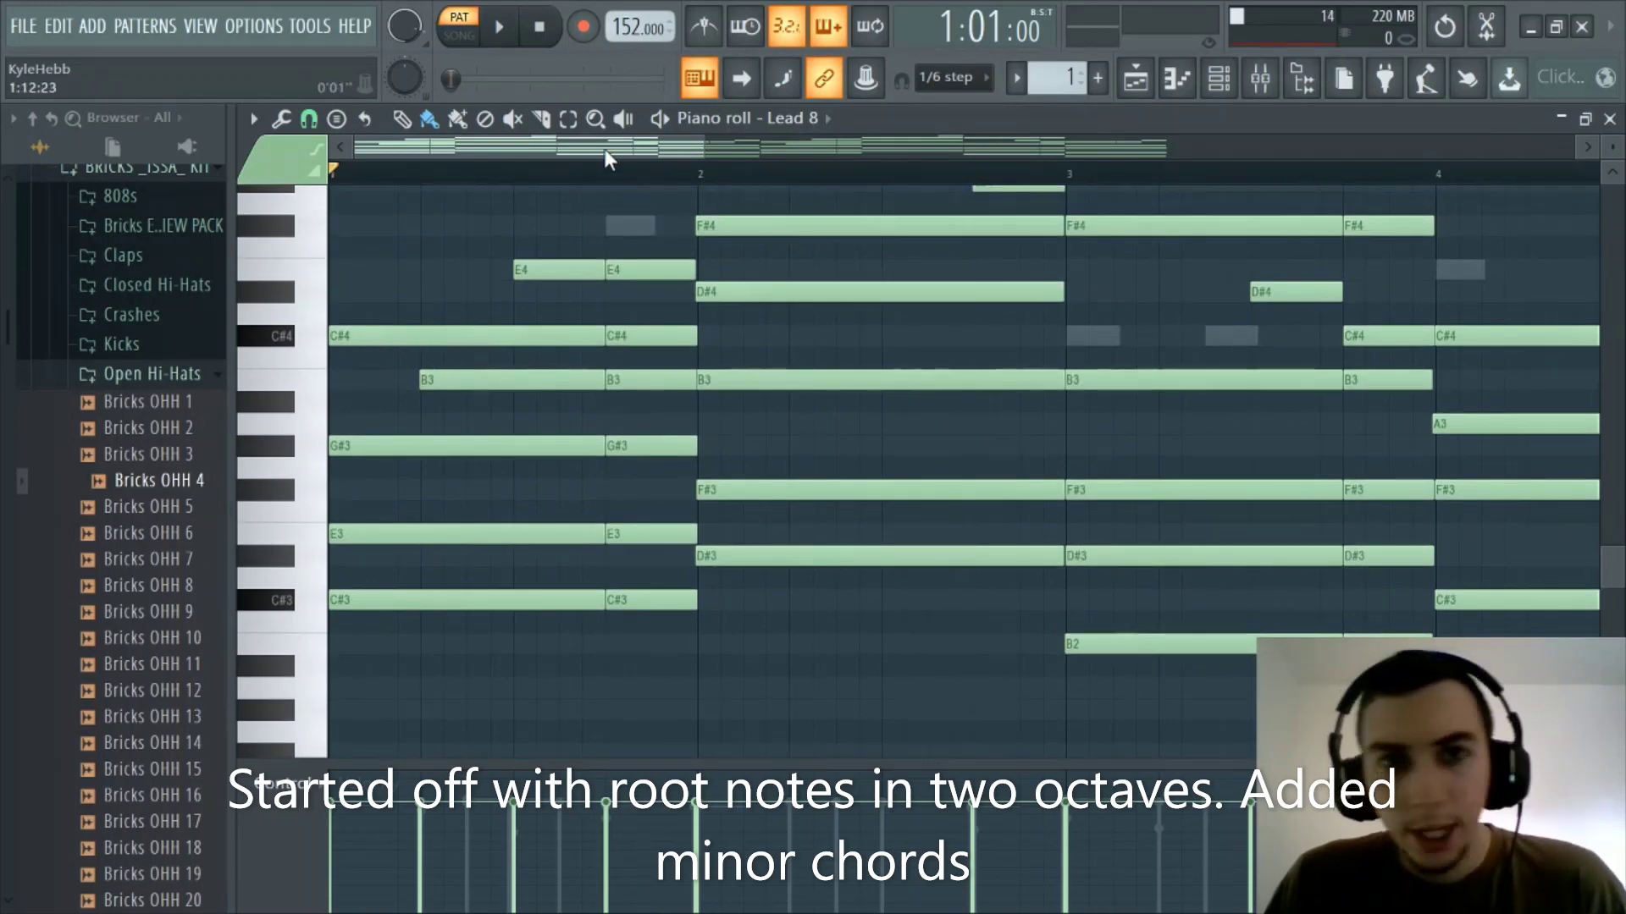
scroll(583, 404, "down", 2)
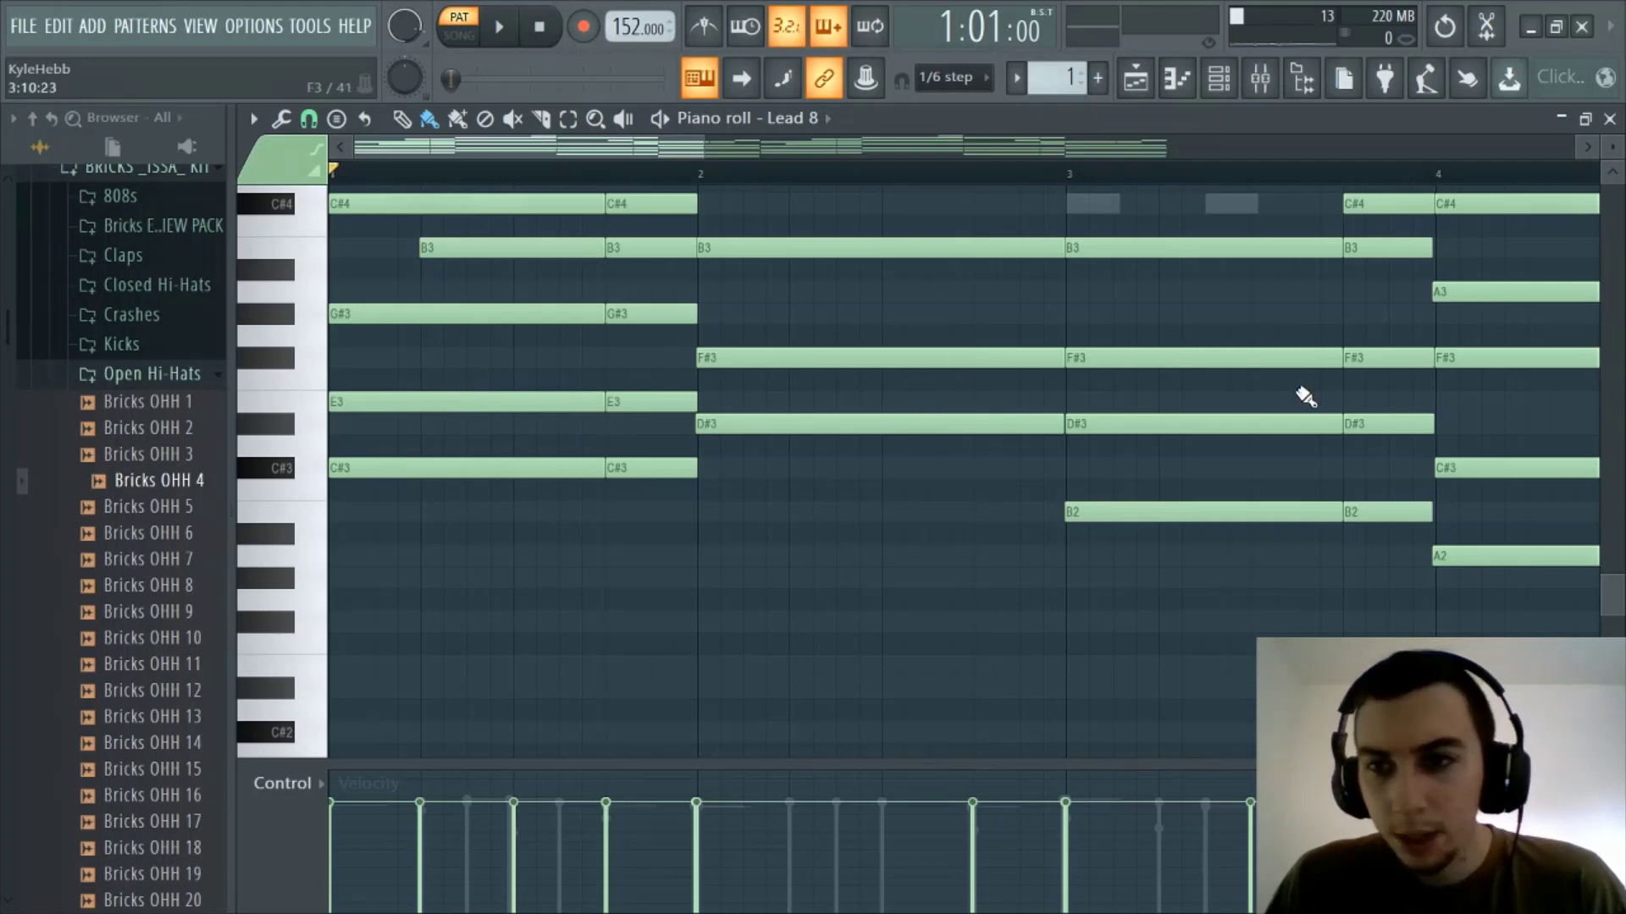
scroll(766, 472, "up", 2)
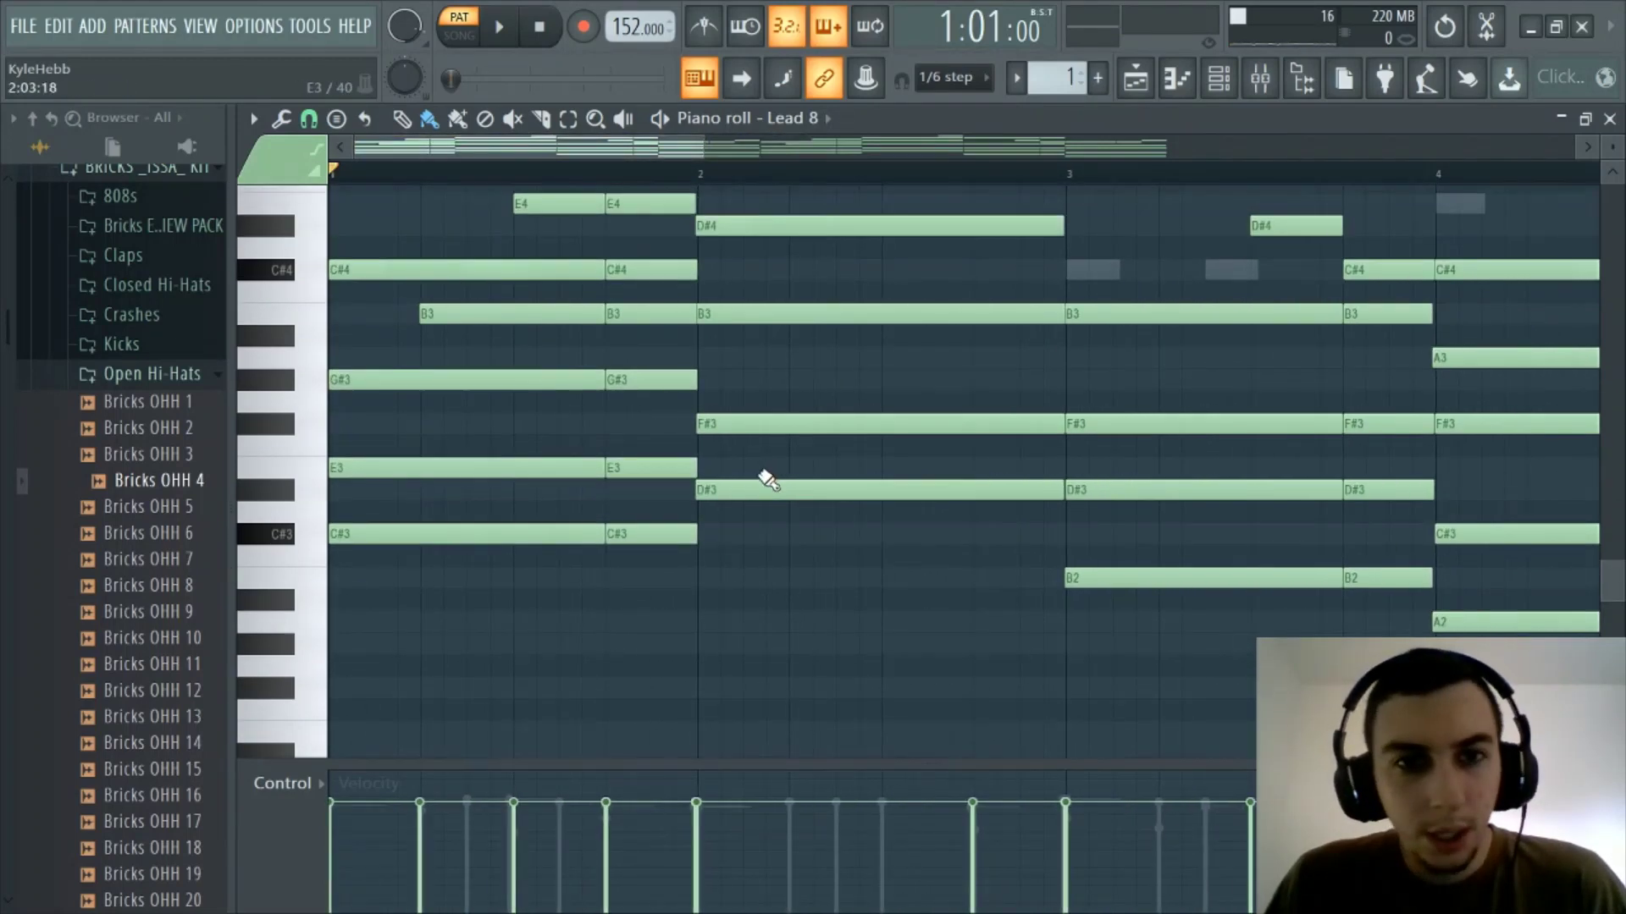
scroll(738, 483, "up", 1)
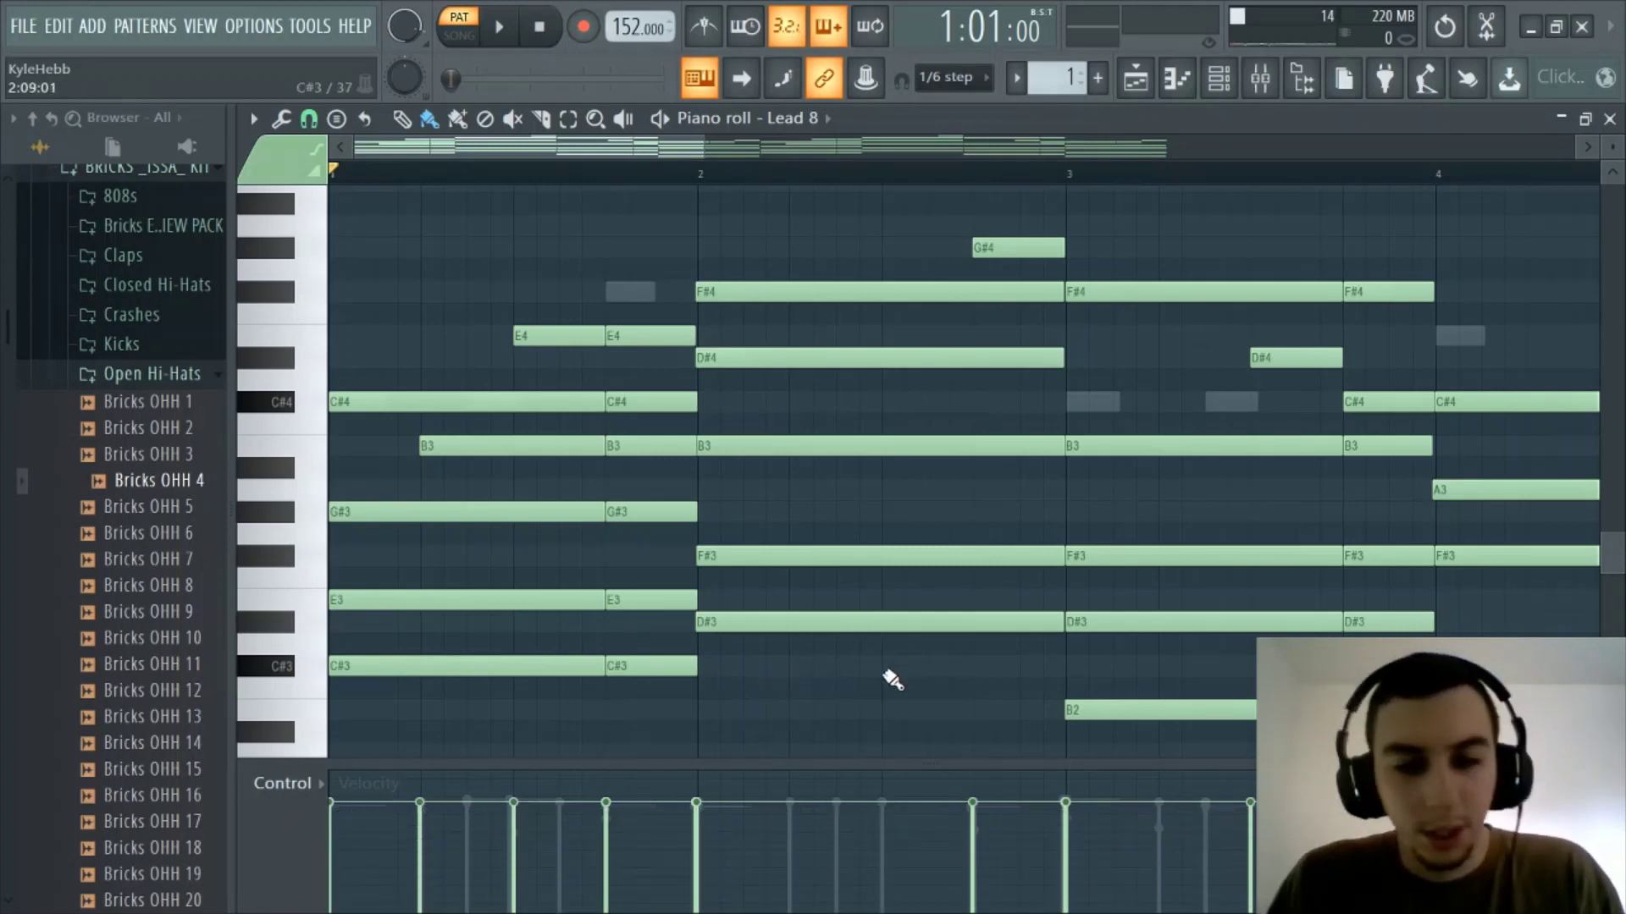
scroll(881, 675, "down", 1)
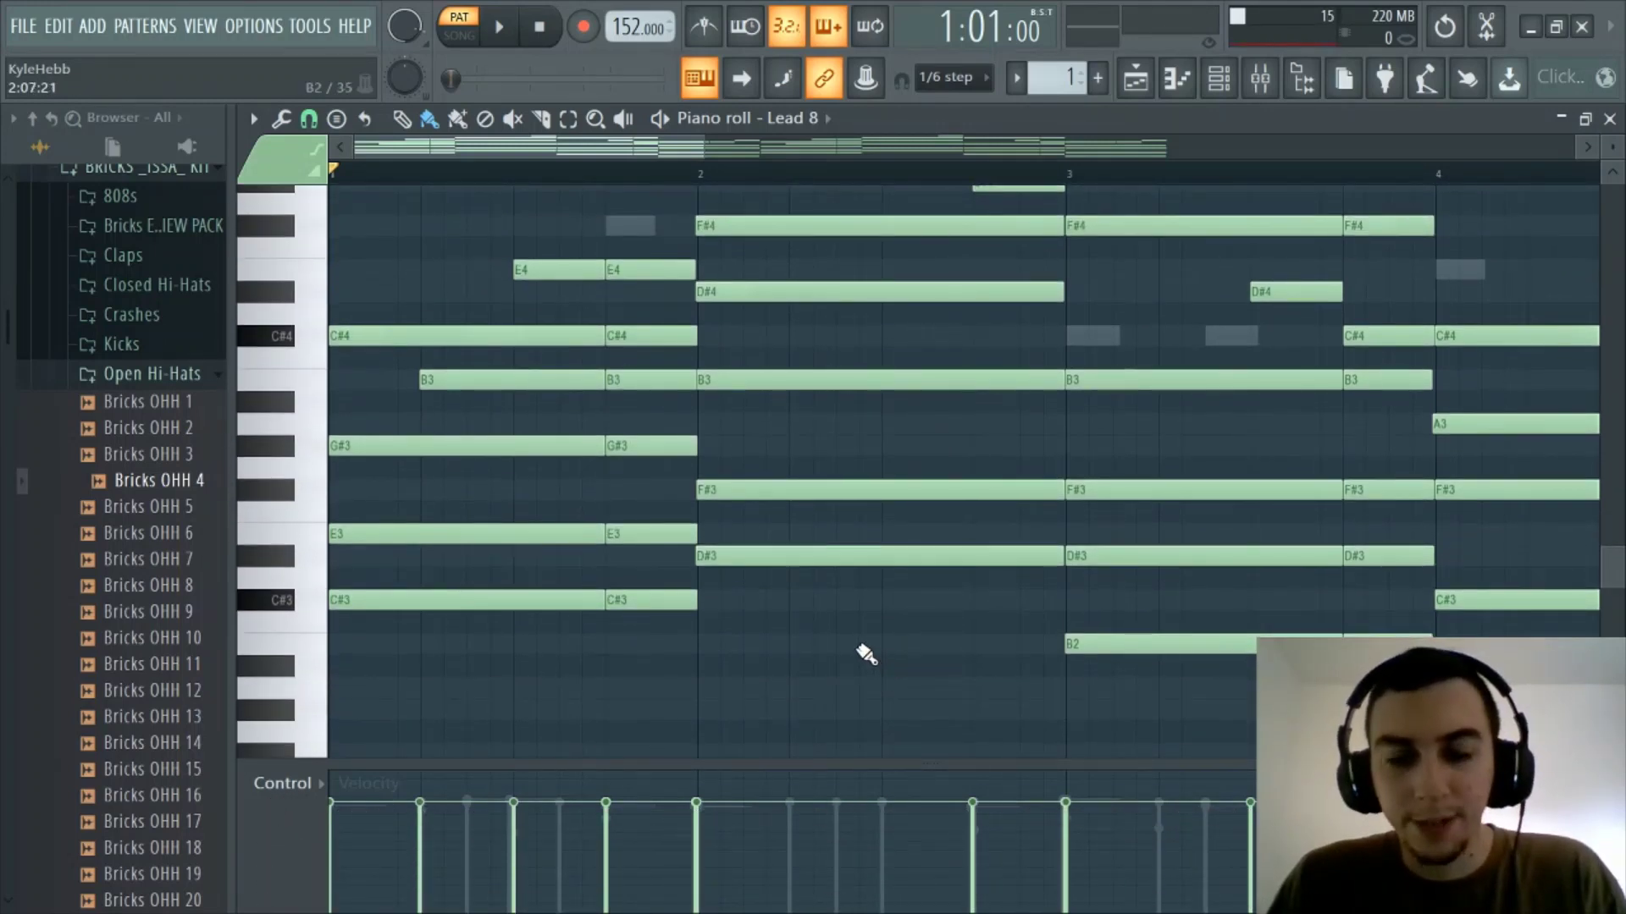
scroll(603, 185, "up", 1)
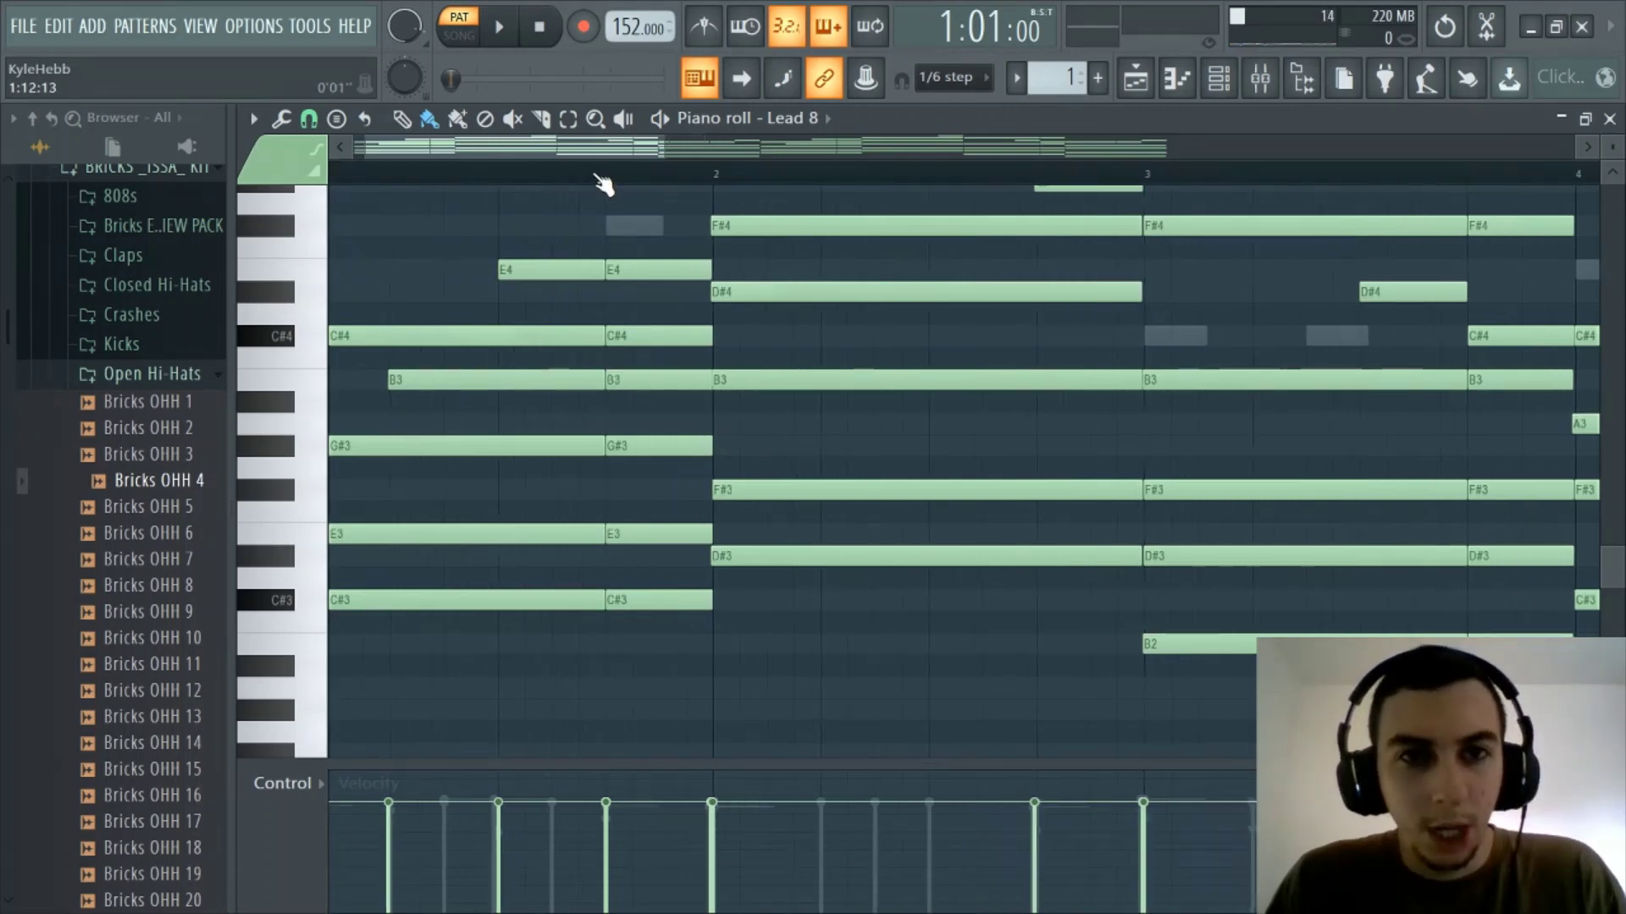
Step: Review the Lead 8 notes in bars 3 to 6 and return the piano roll to the first bar
left_click_drag(591, 149, 546, 148)
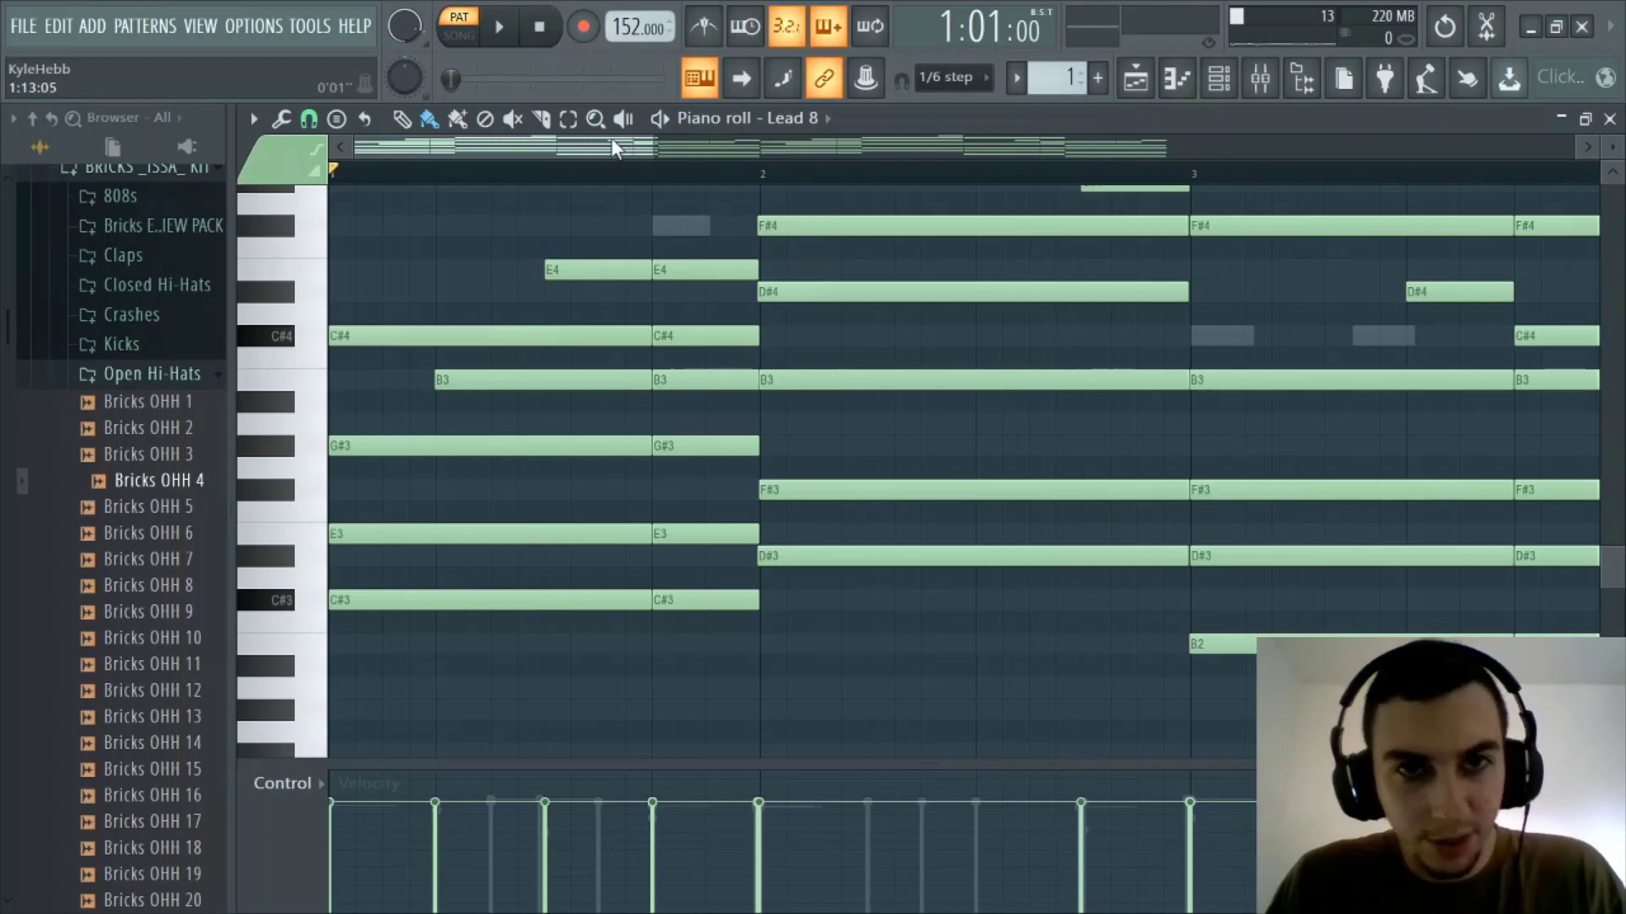
left_click_drag(611, 139, 813, 147)
scroll(834, 377, "up", 1)
scroll(798, 341, "down", 3)
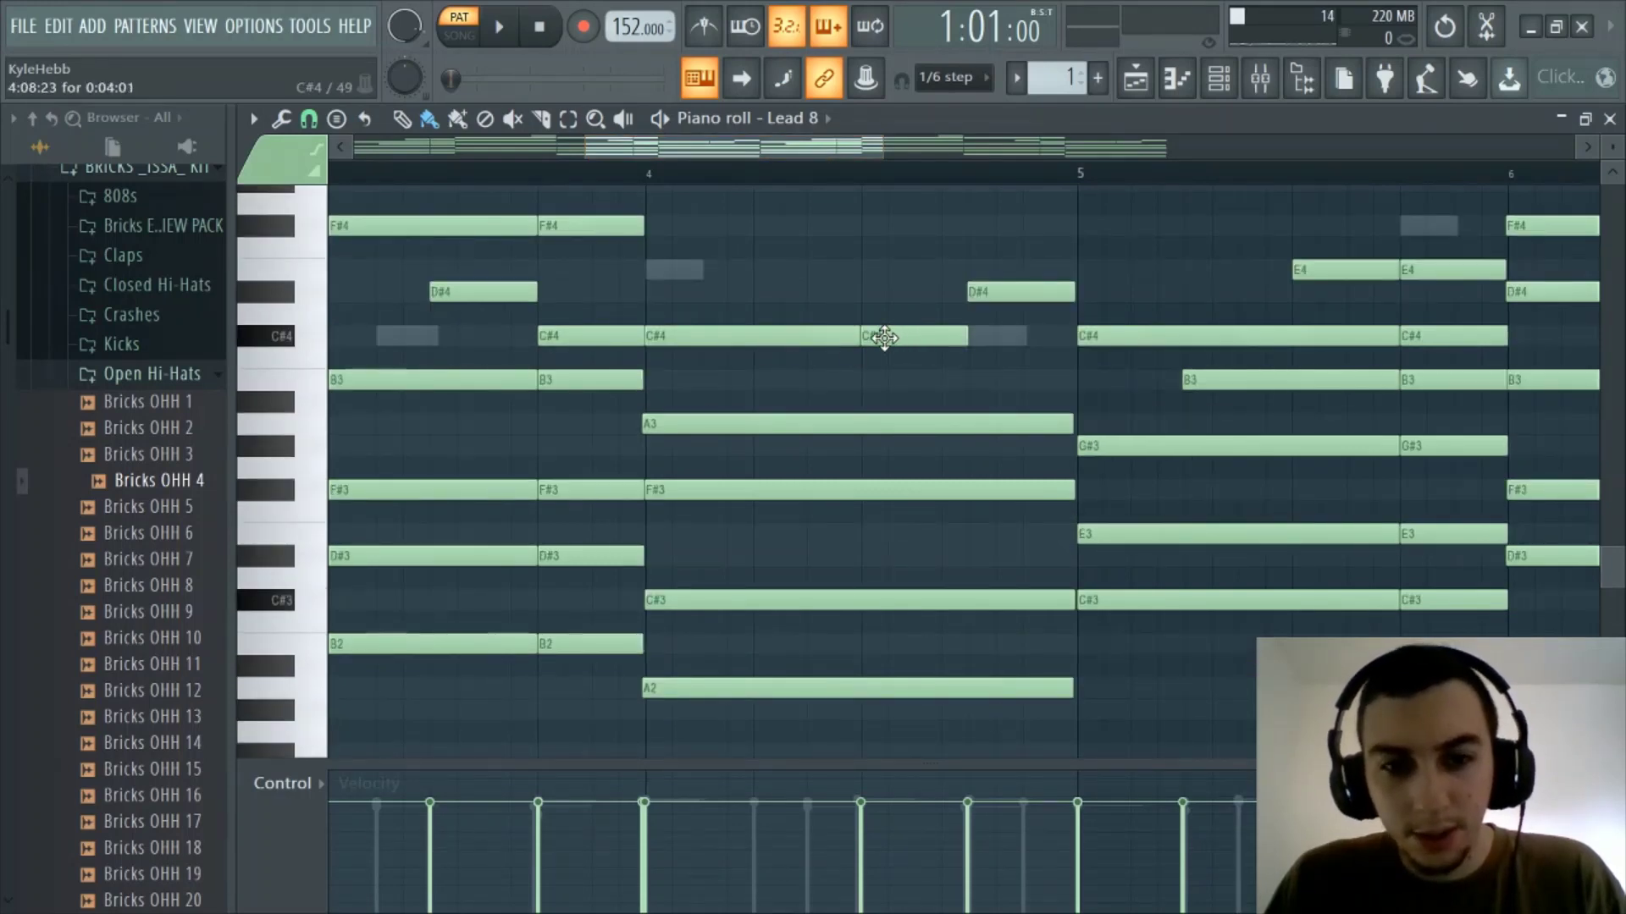
left_click_drag(779, 149, 505, 177)
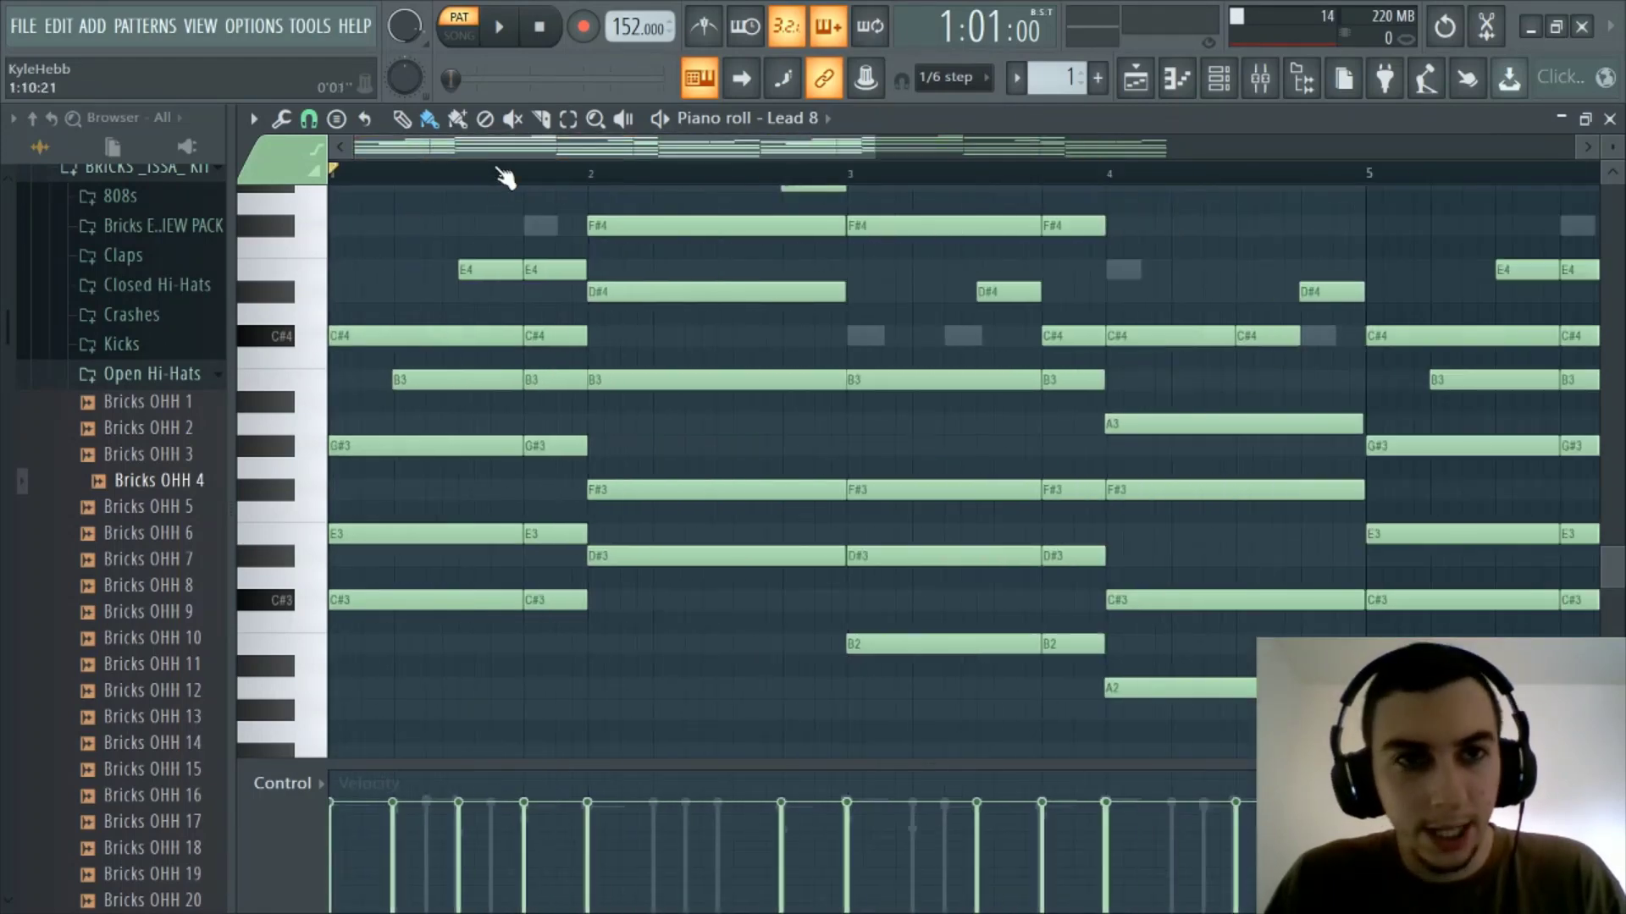
Step: Solo mixer track 12, Melody Bus-Clean, so that only Lead 8 is heard, and return to the piano roll
left_click(1260, 77)
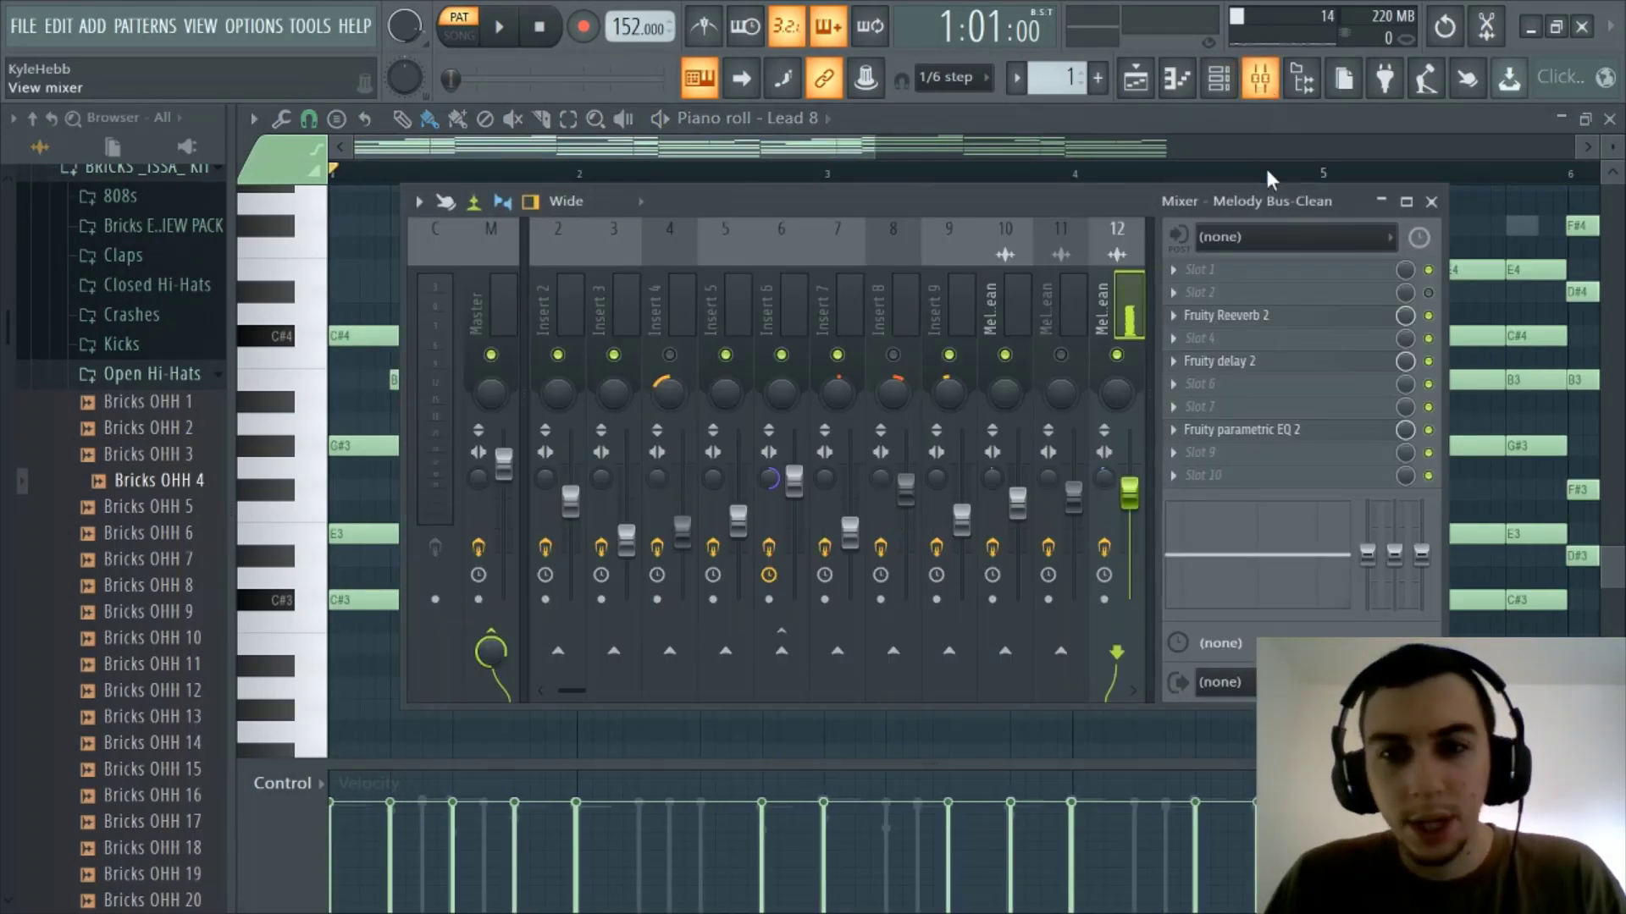
left_click(1227, 81)
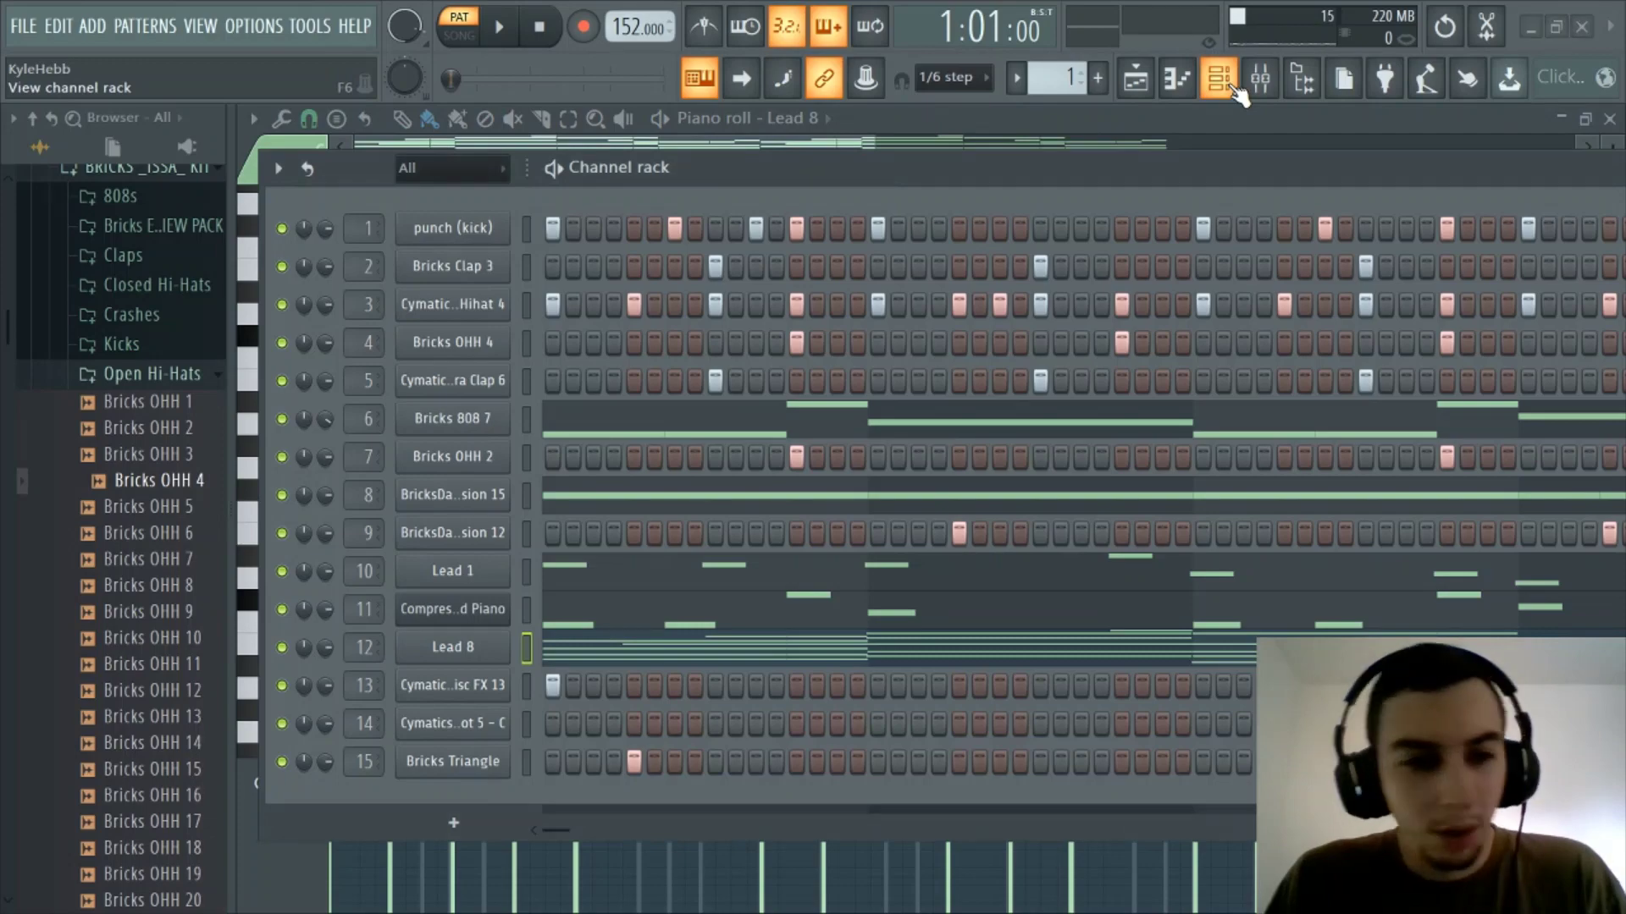
left_click(1229, 83)
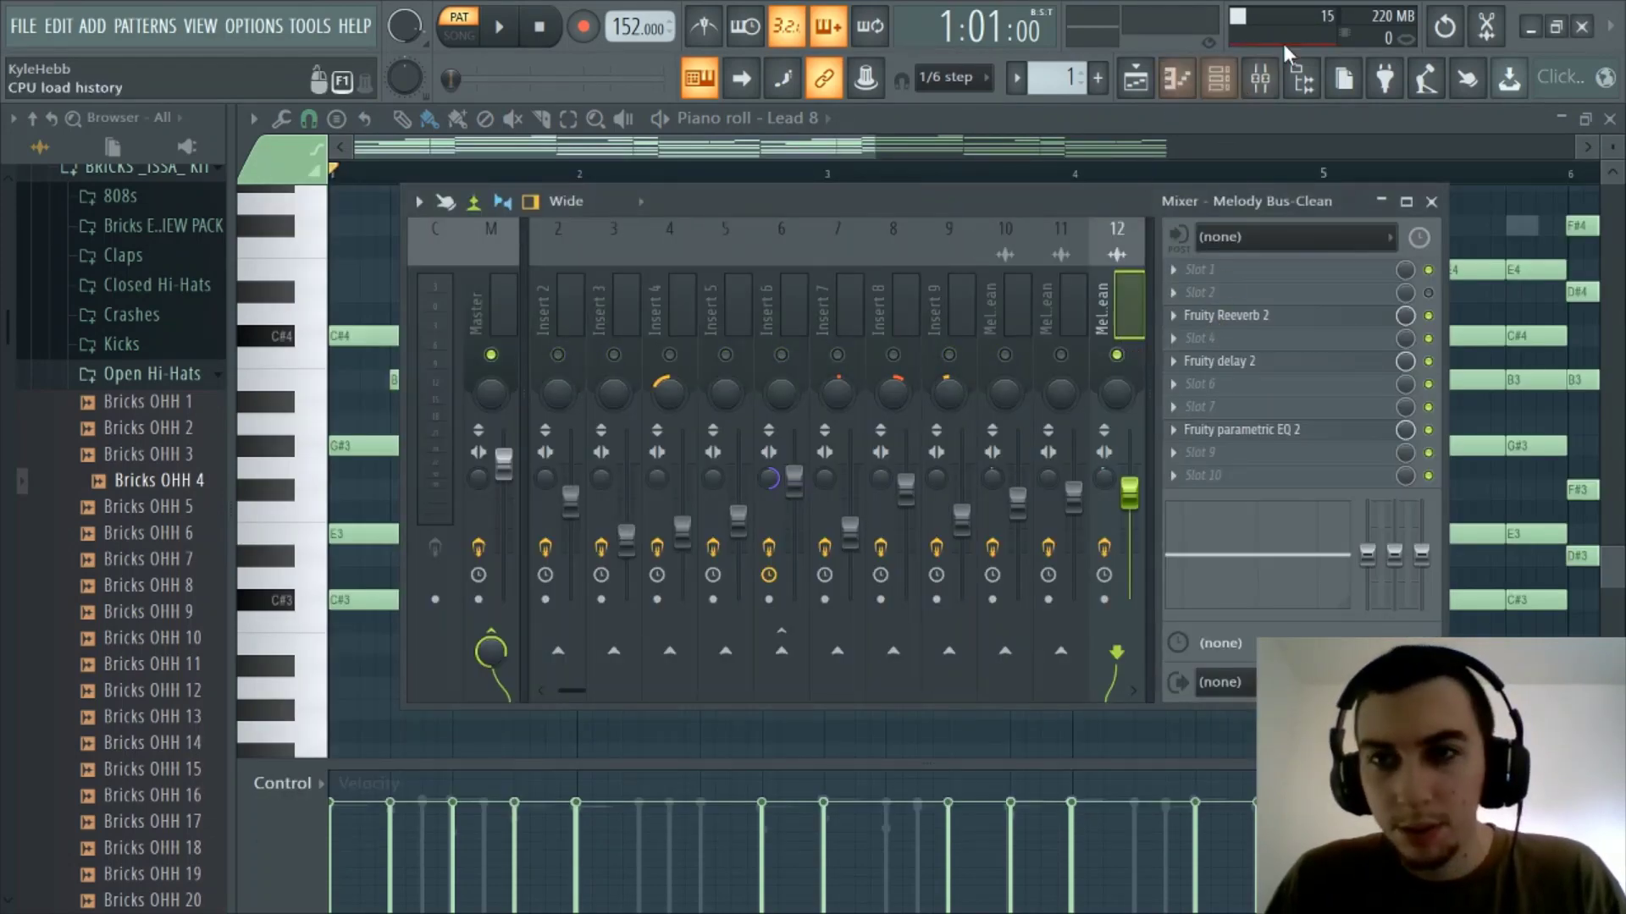
left_click(1223, 80)
left_click(1226, 82)
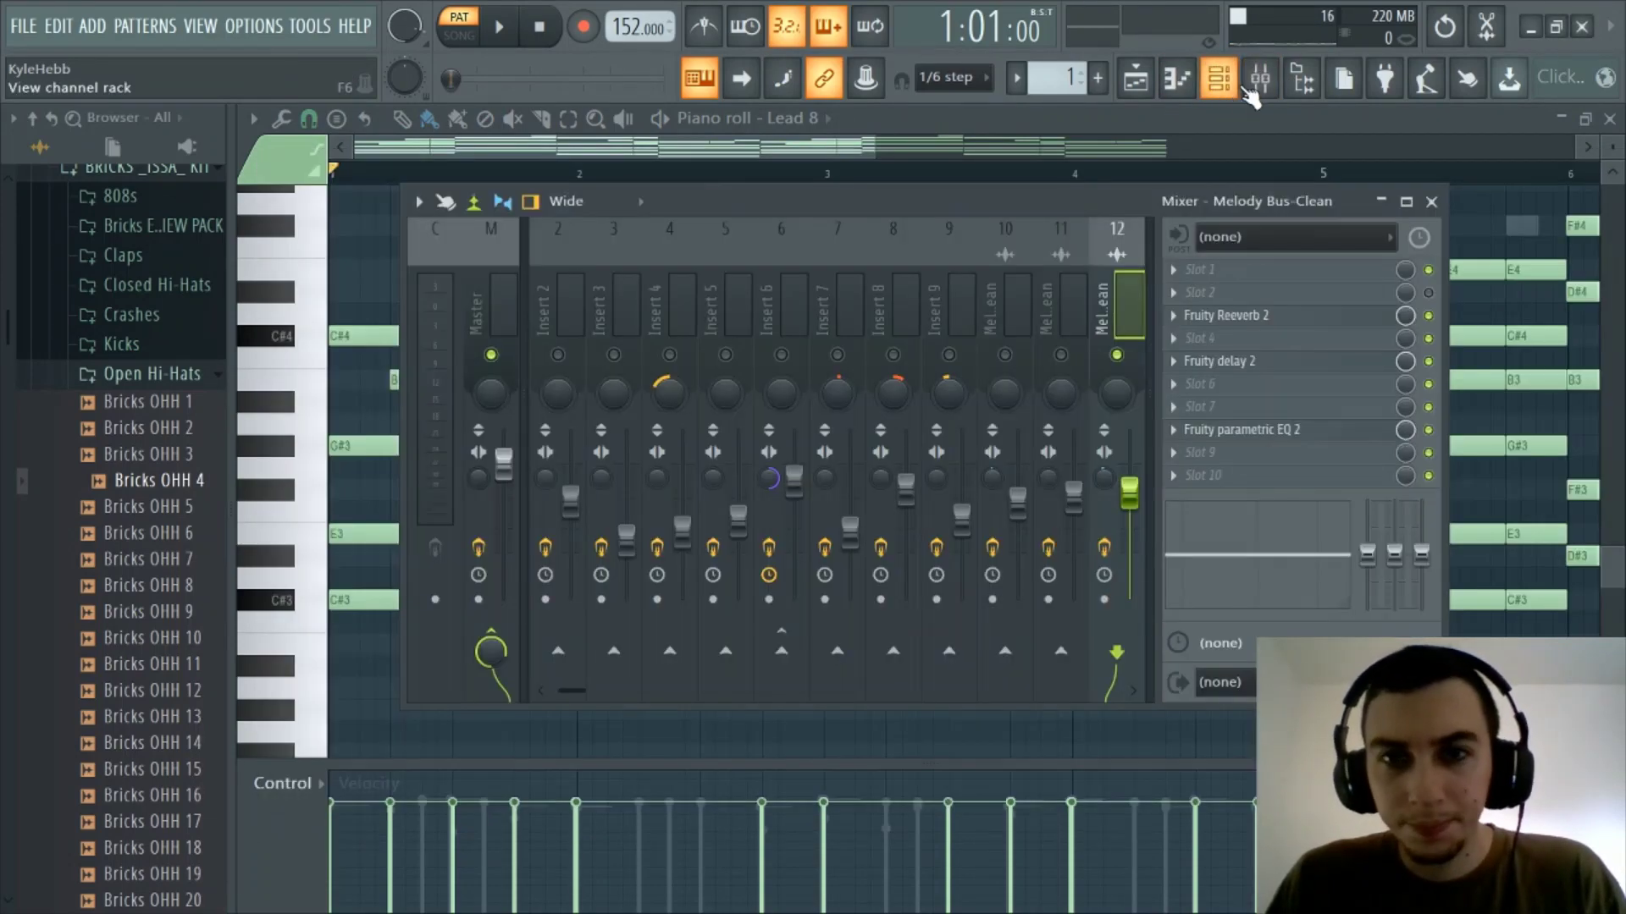
left_click(1235, 87)
left_click(1229, 85)
left_click(1258, 87)
Step: Play the soloed Lead 8 pattern from the start and follow its notes across all eight bars
key("space")
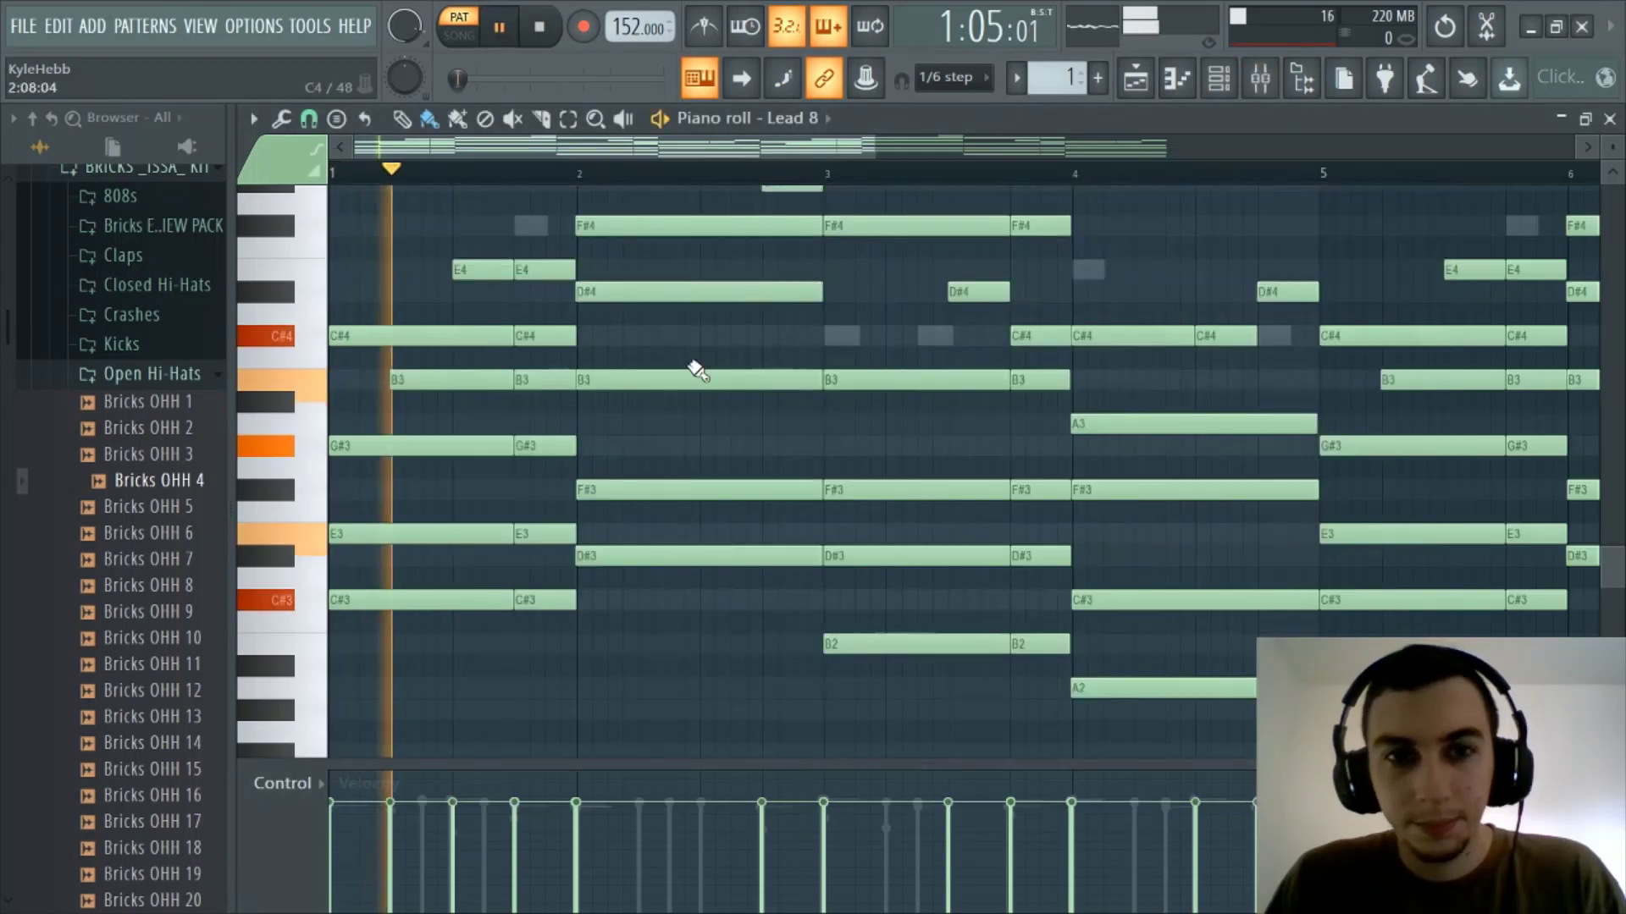
scroll(698, 366, "up", 3)
scroll(829, 186, "down", 3)
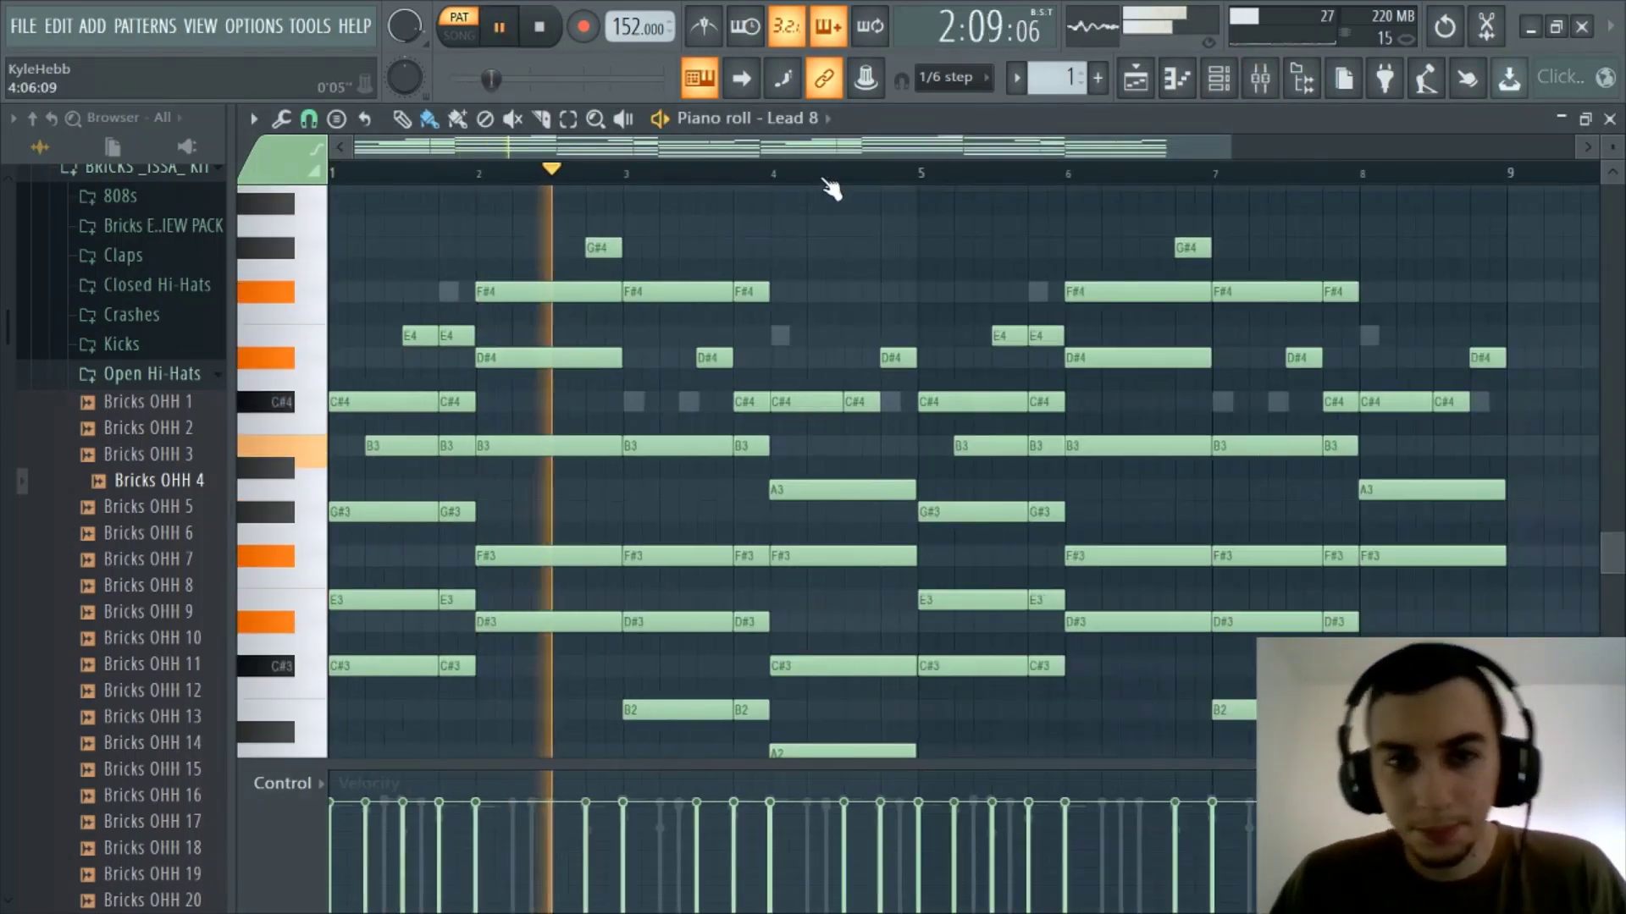
scroll(915, 395, "down", 1)
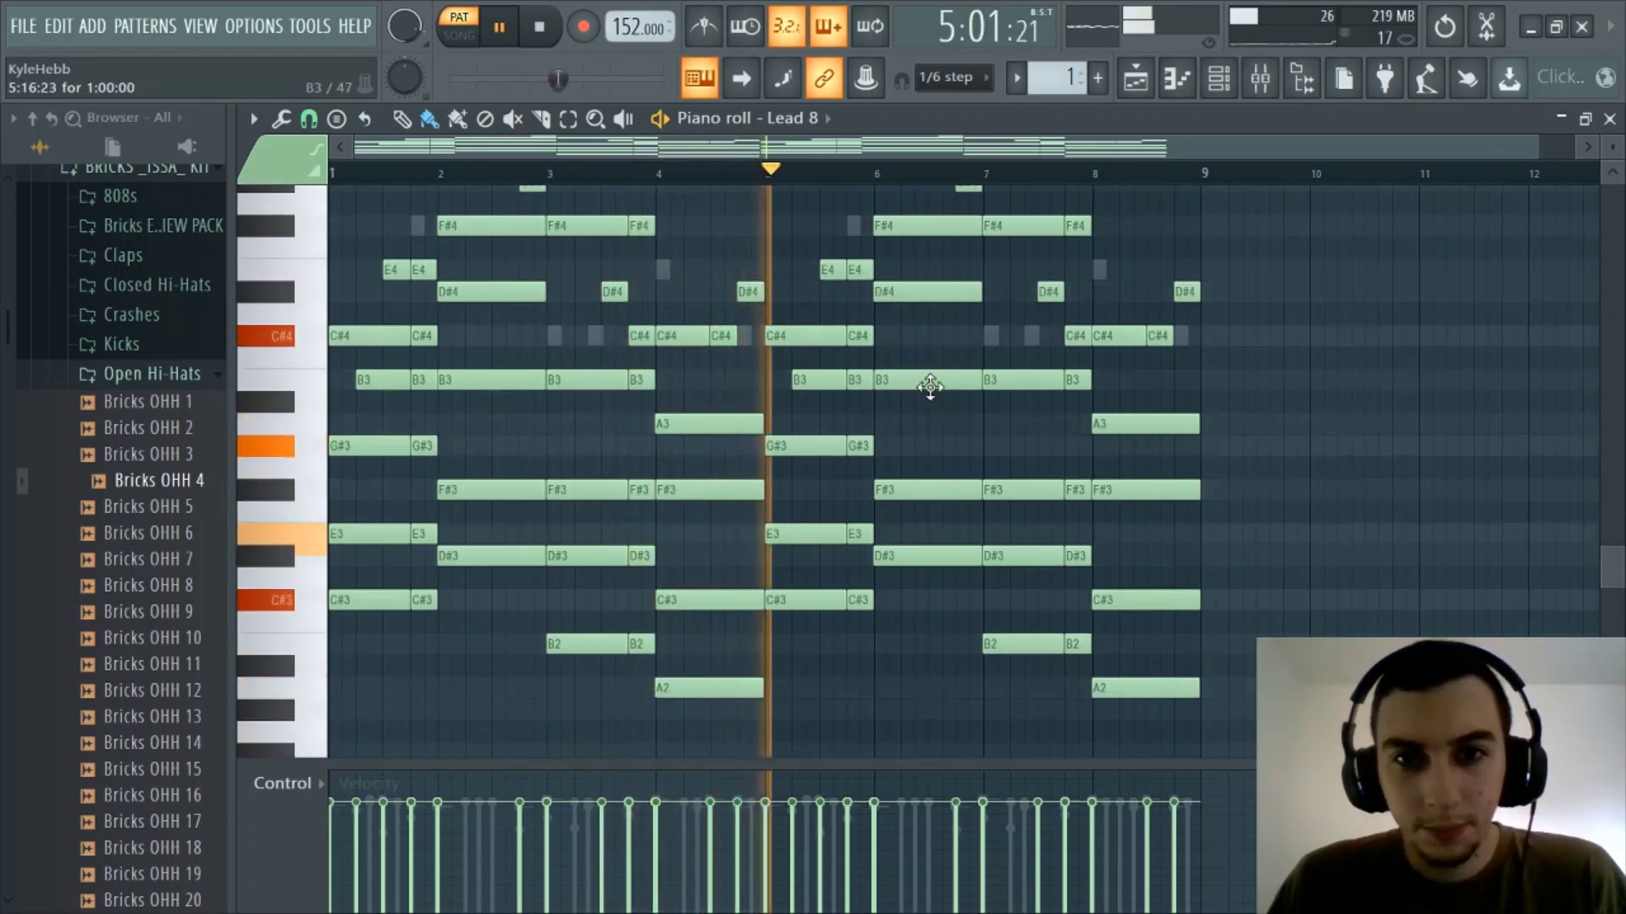
scroll(935, 392, "up", 3)
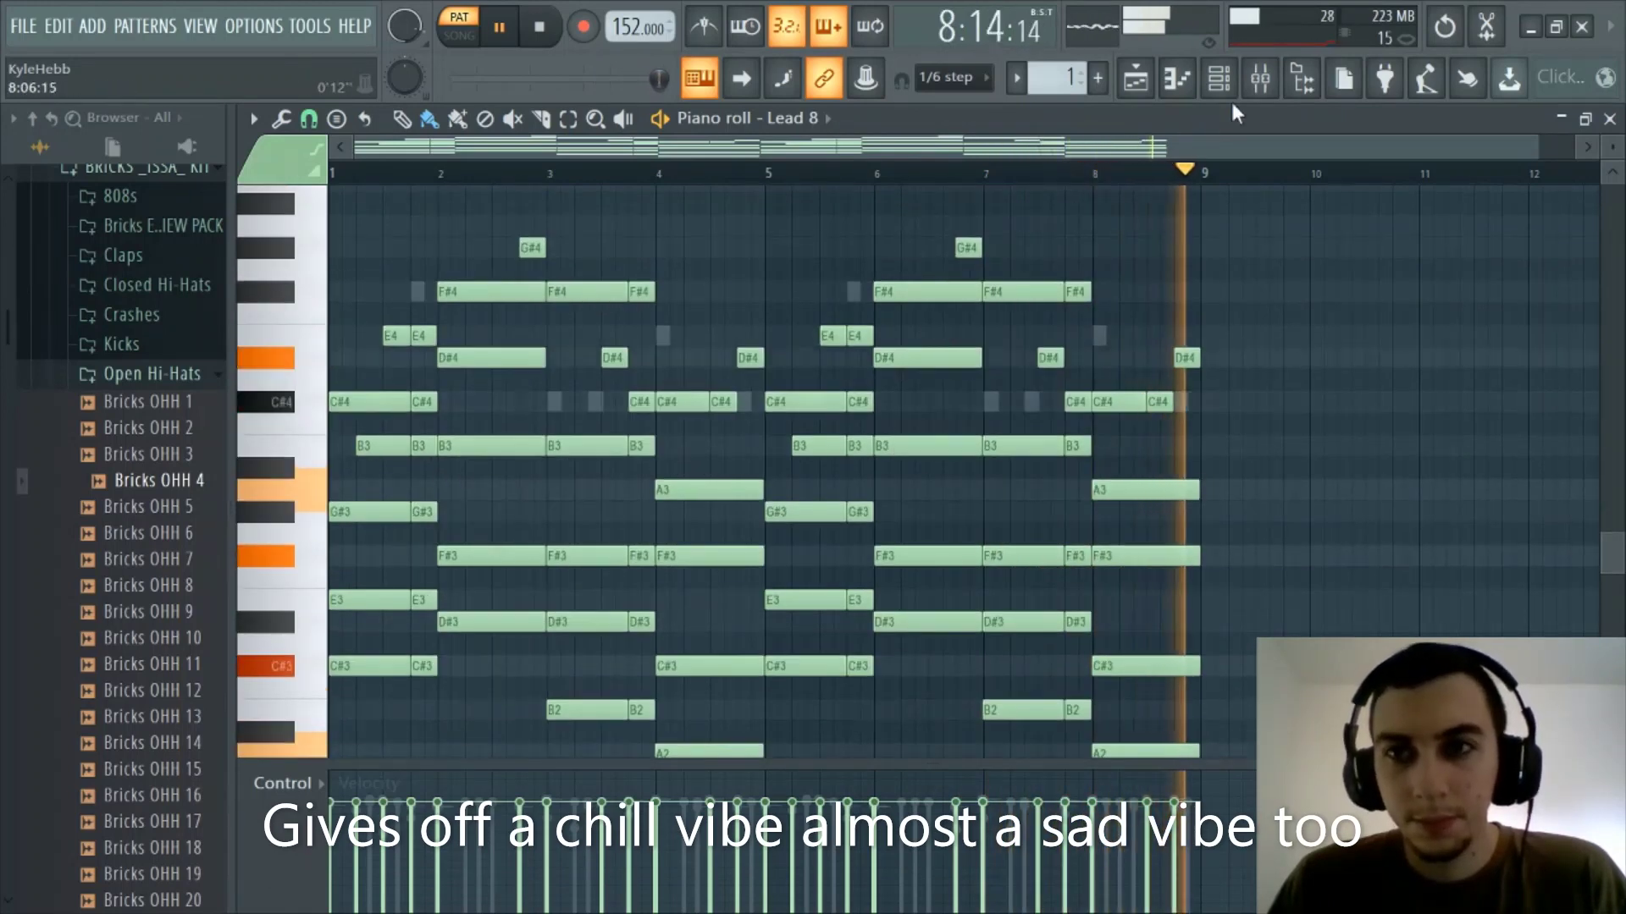
Step: Raise the volume fader of mixer track 12 slightly during playback and close the mixer
key("F9")
left_click_drag(1130, 493, 1133, 488)
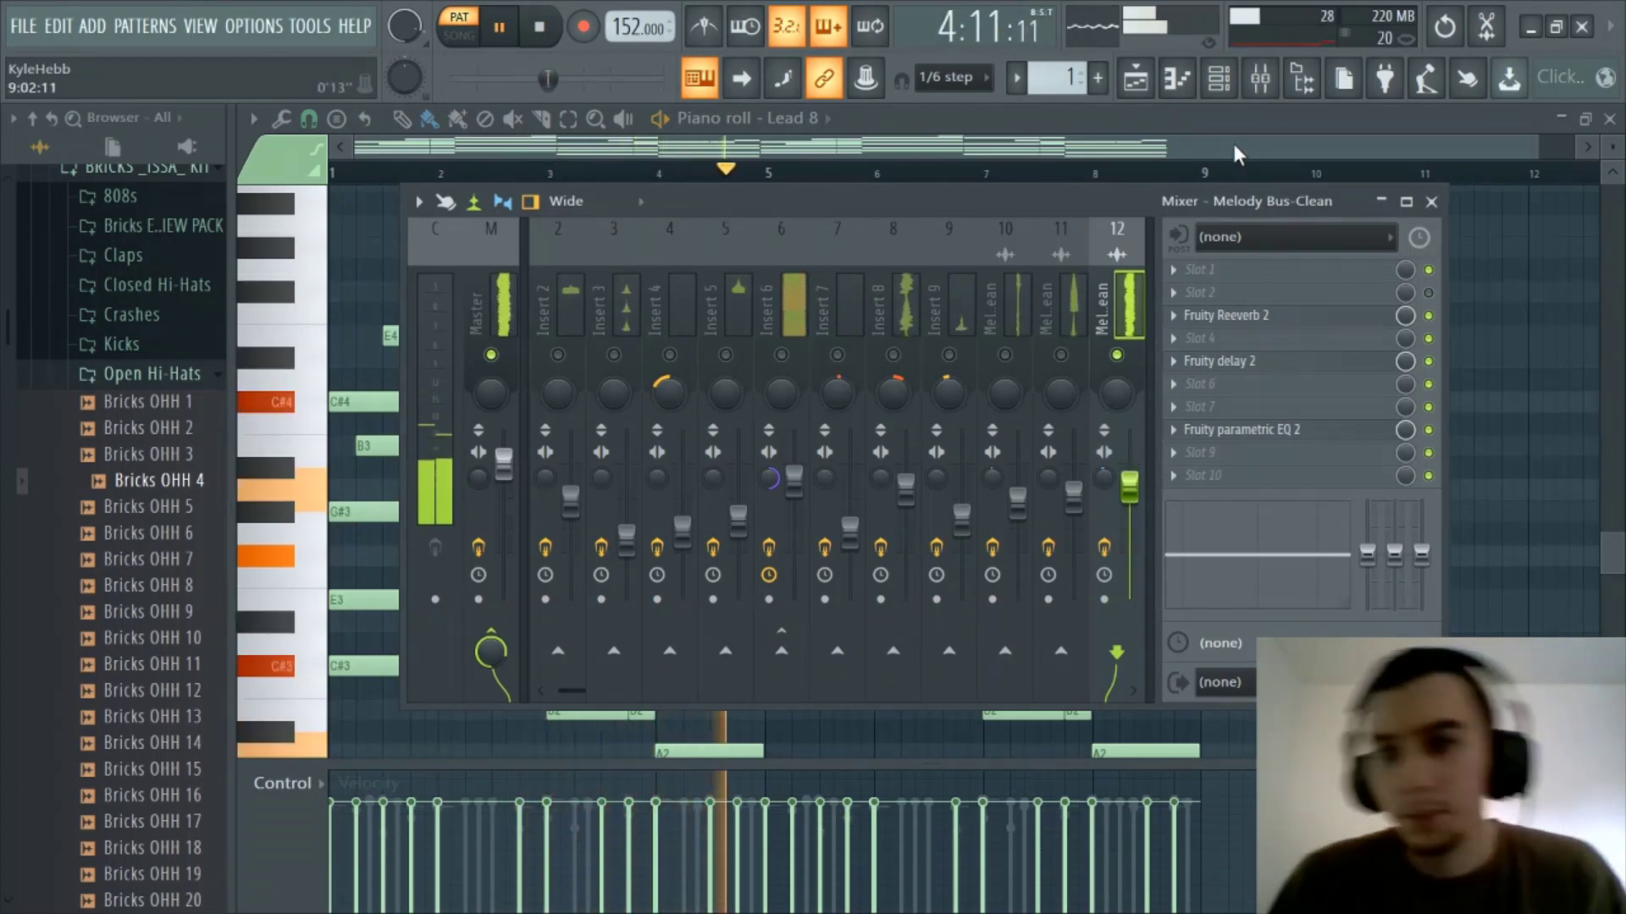
left_click(1258, 92)
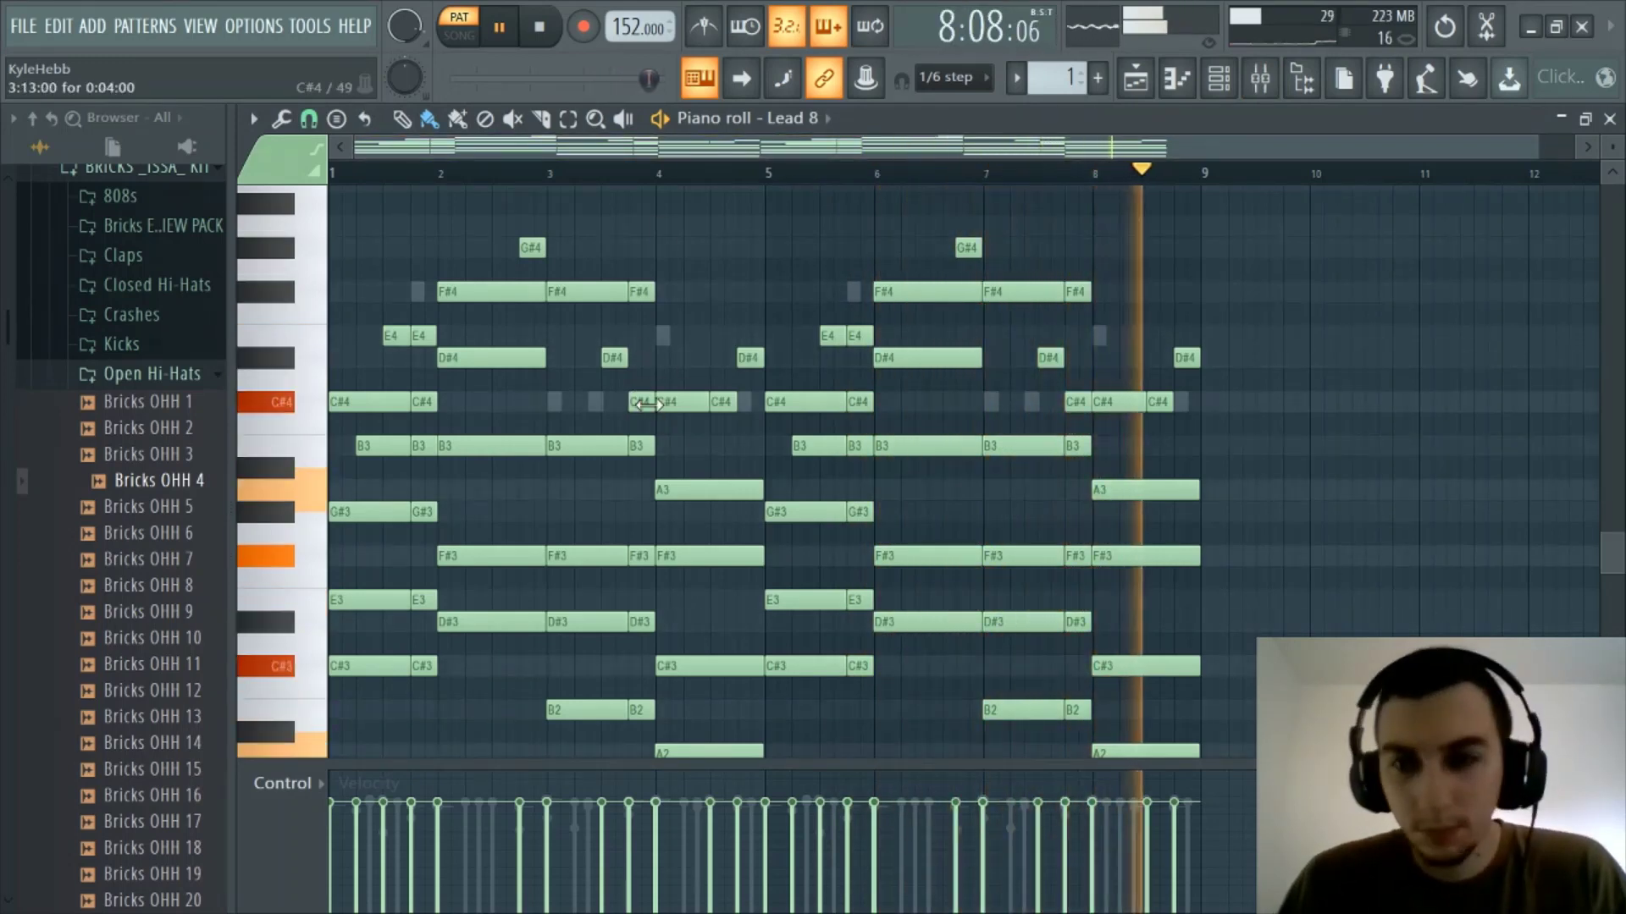
Step: Stop playback and look over the complete eight-bar chord pattern of Lead 8
key("space")
scroll(604, 173, "up", 2)
left_click_drag(586, 151, 414, 143)
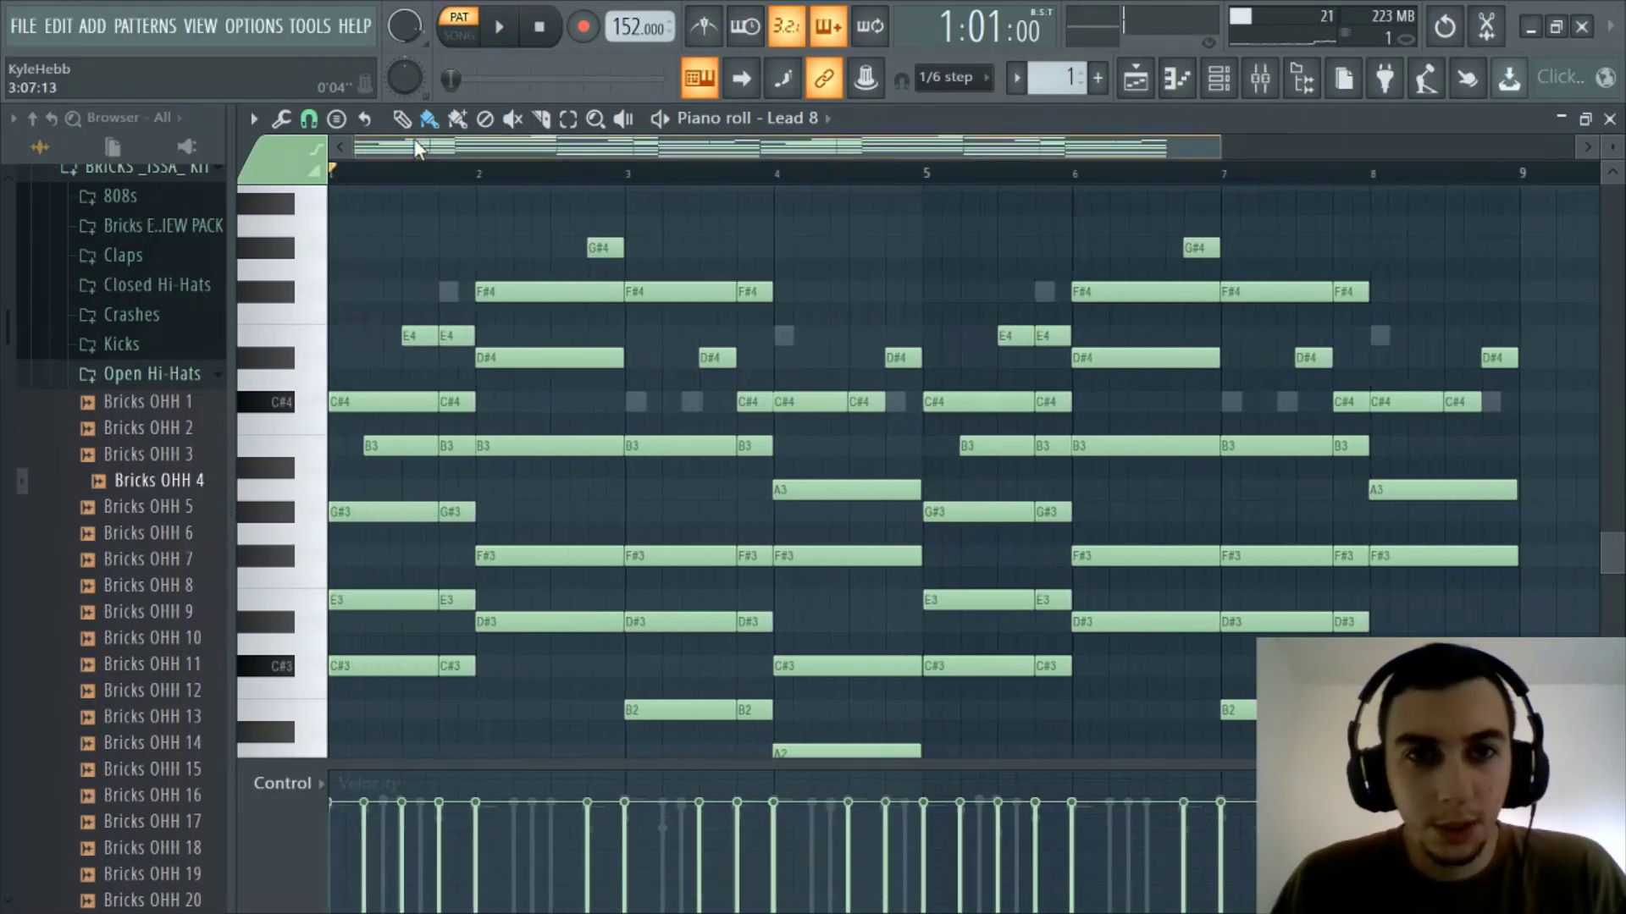
scroll(579, 366, "down", 1)
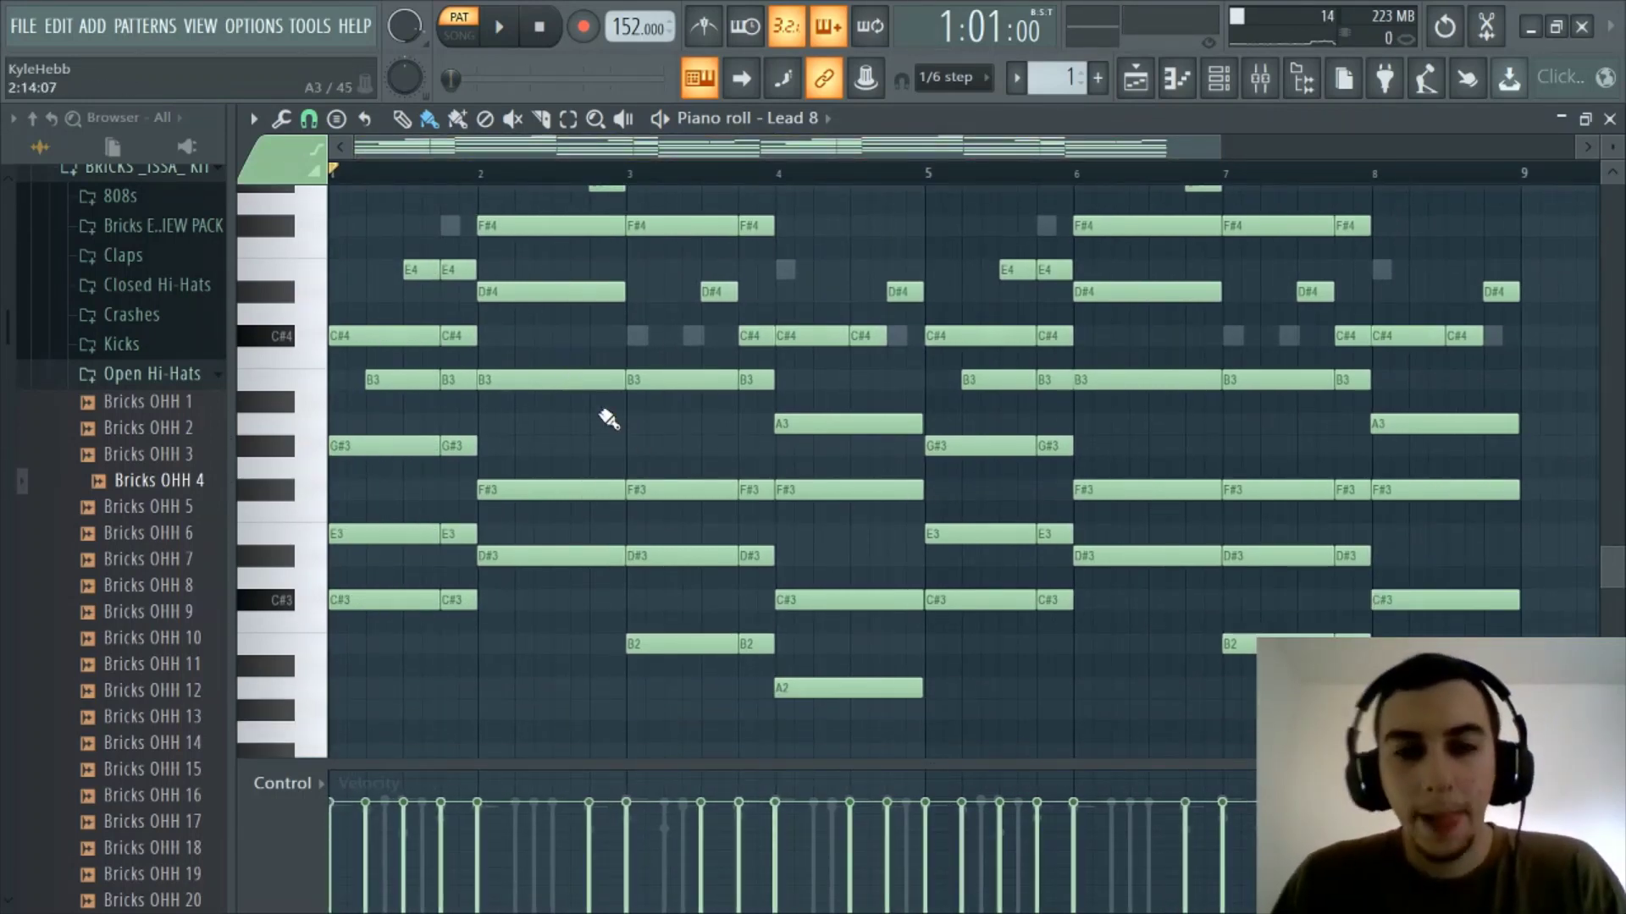
scroll(614, 422, "up", 1)
Step: Switch the piano roll to Lead 1 and open that channel's envelope settings
left_click(800, 121)
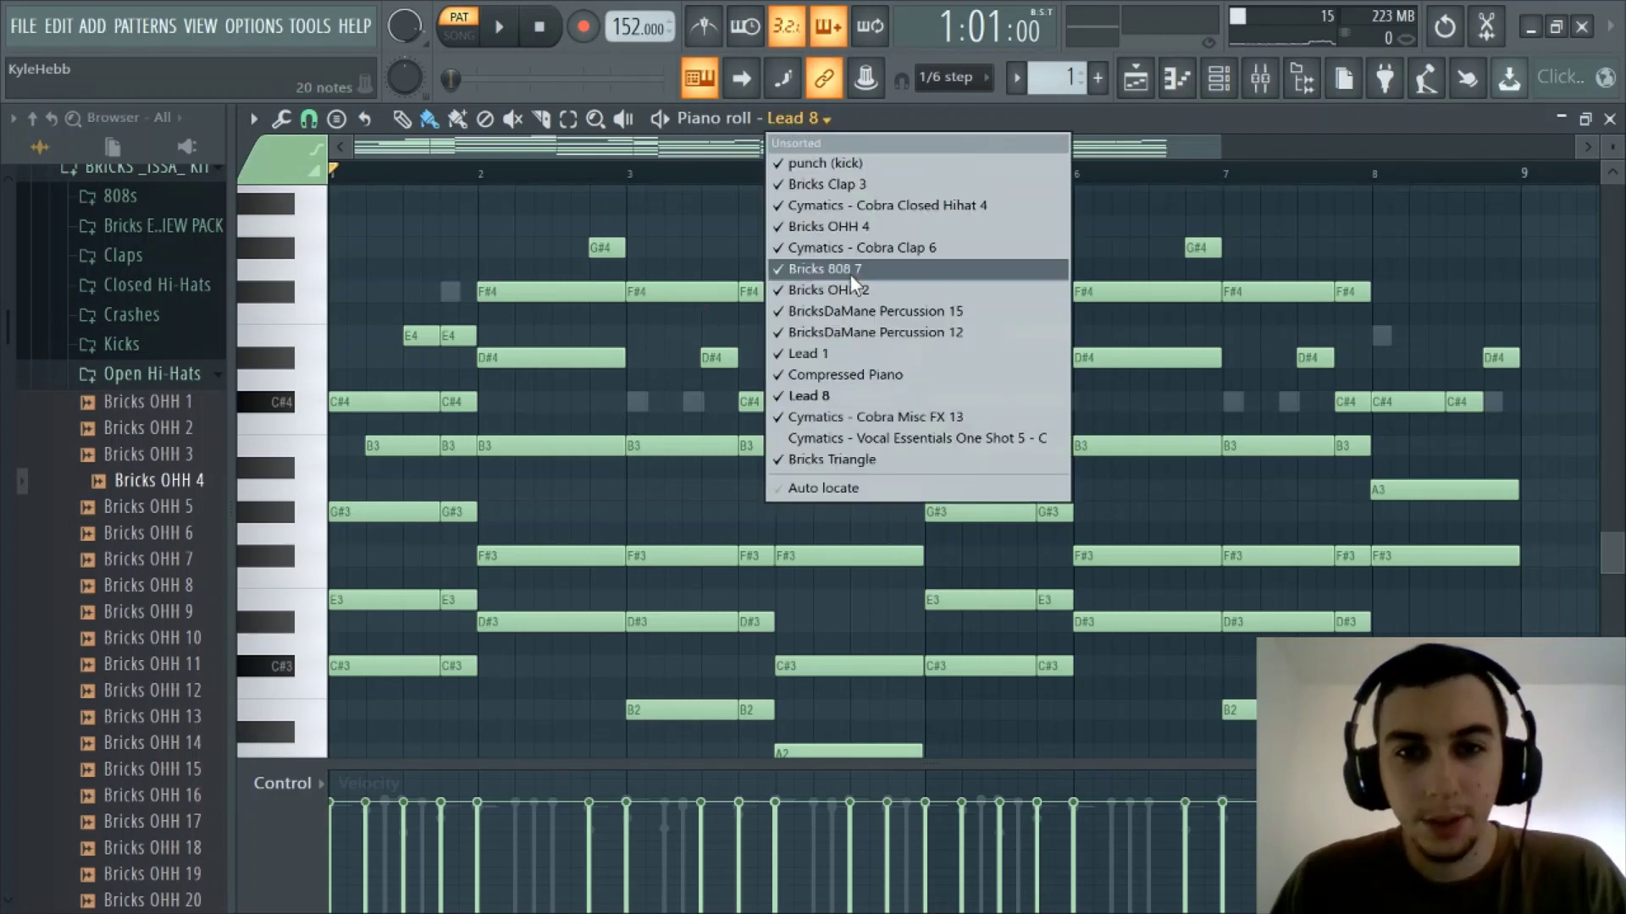
left_click(847, 350)
left_click(1239, 85)
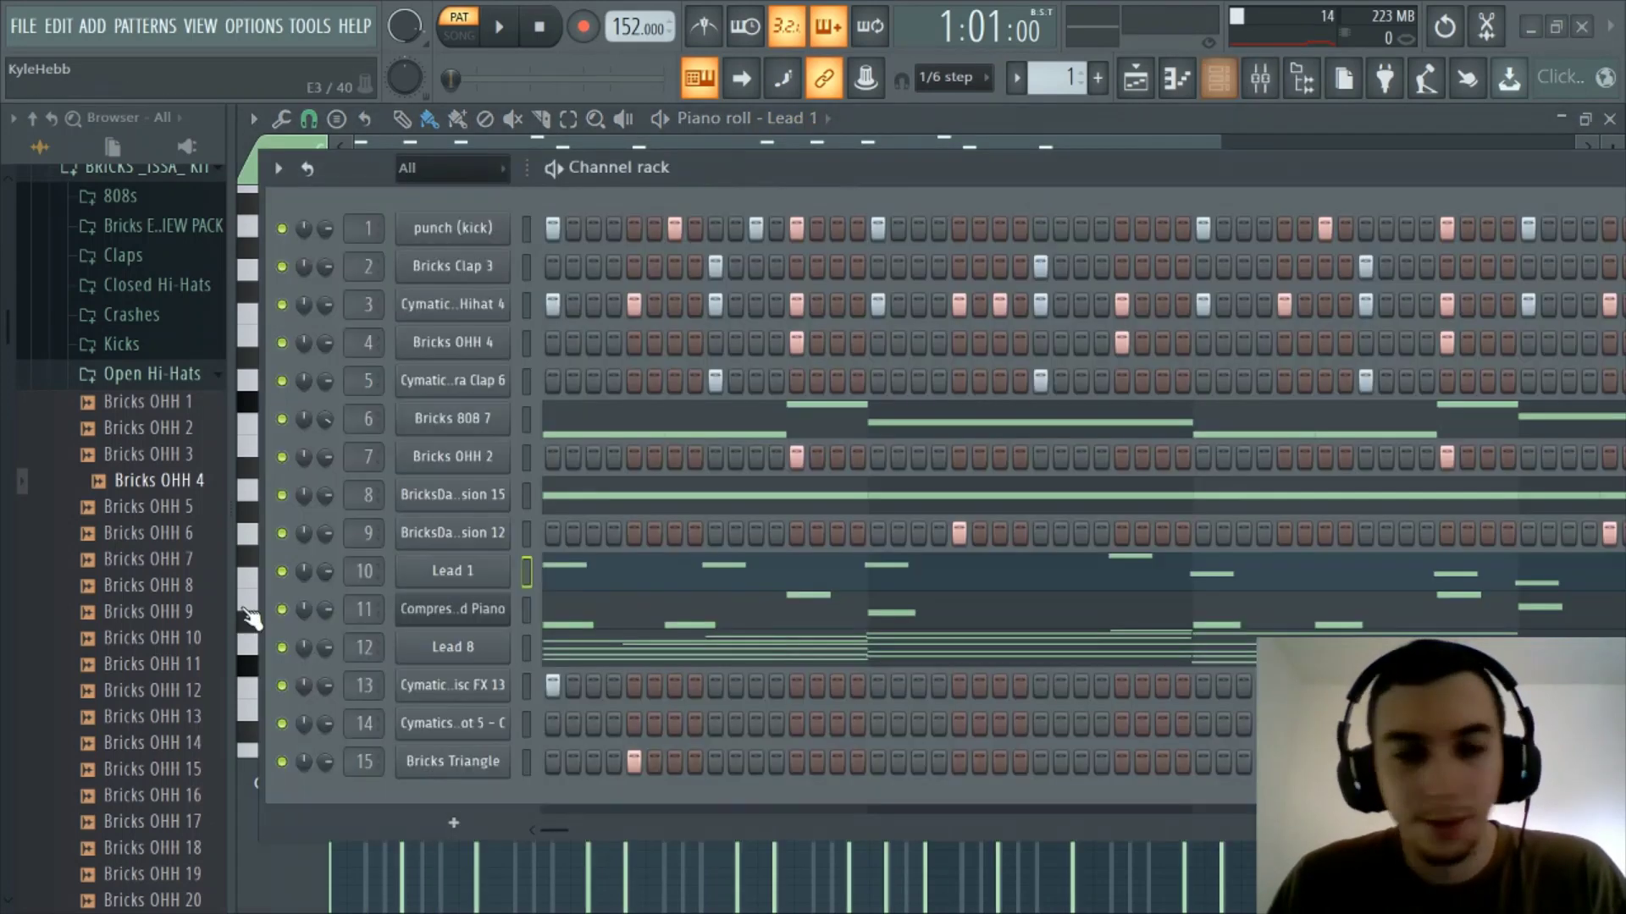
left_click(440, 569)
left_click(1220, 81)
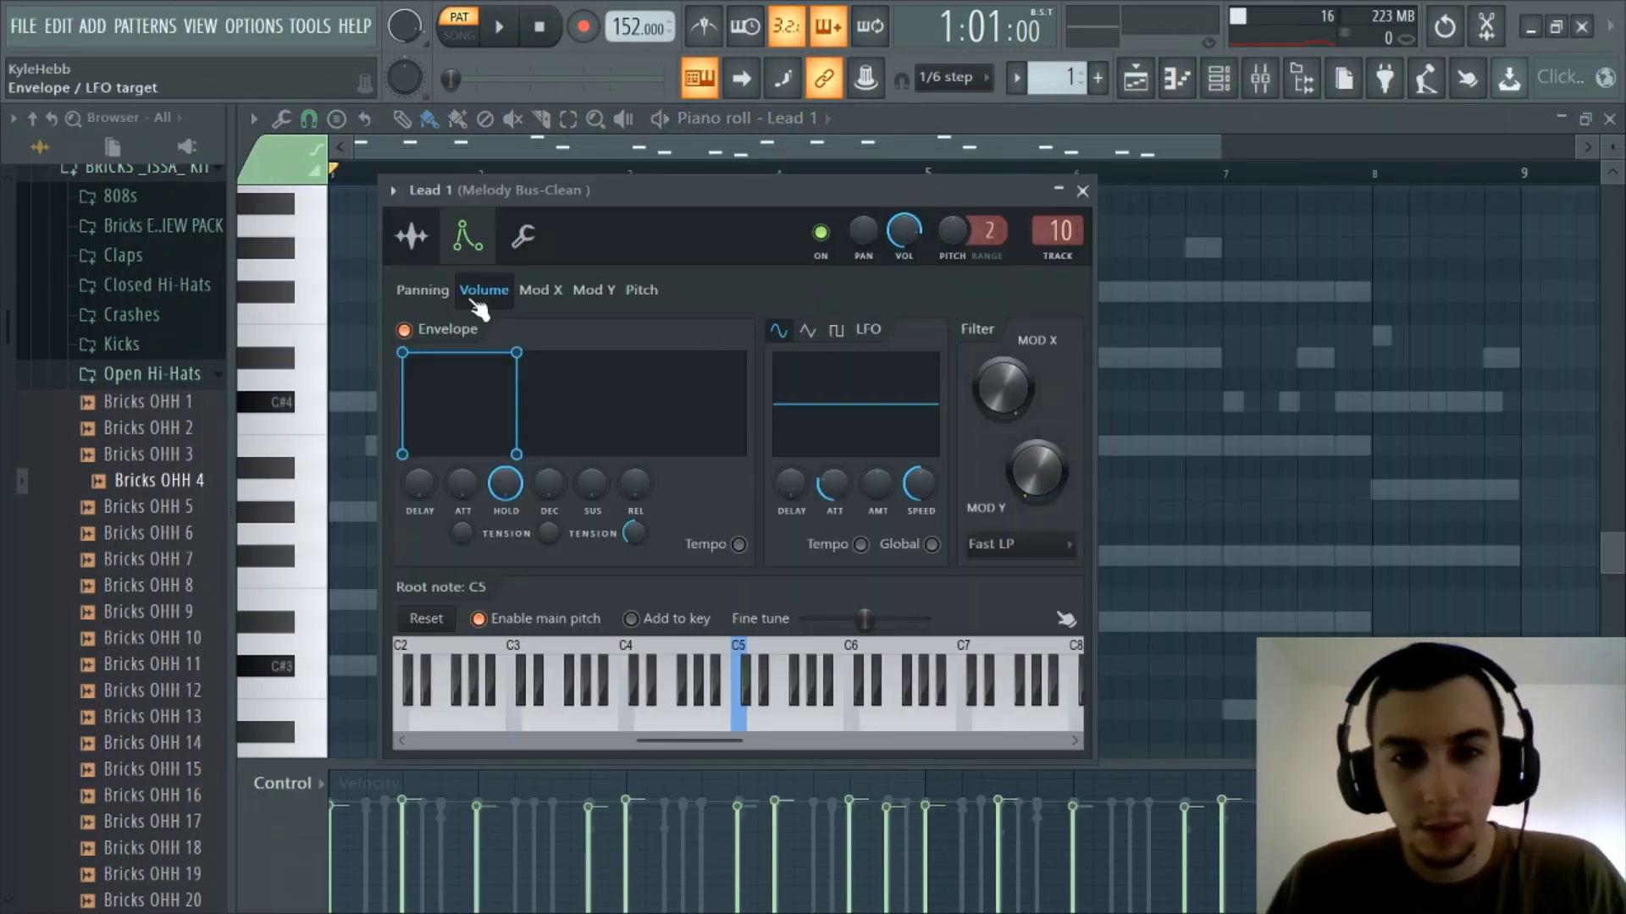
Step: Review Lead 1's sample settings and its mixer track, preview the Lead 1.wav waveform, and close the channel settings
left_click(410, 238)
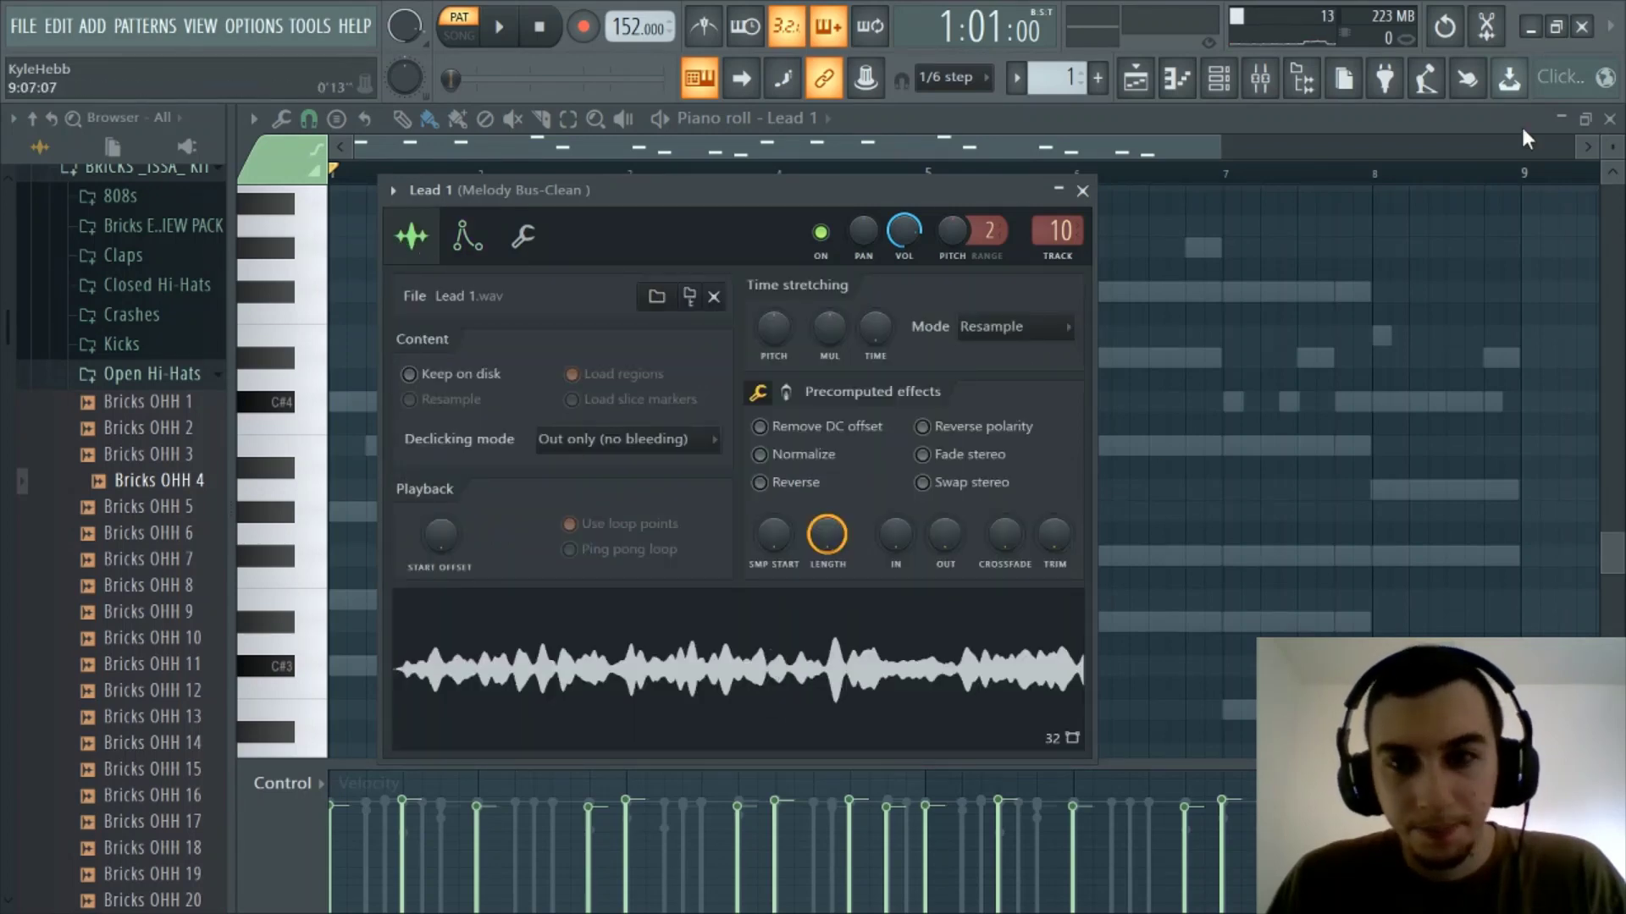
left_click(1260, 78)
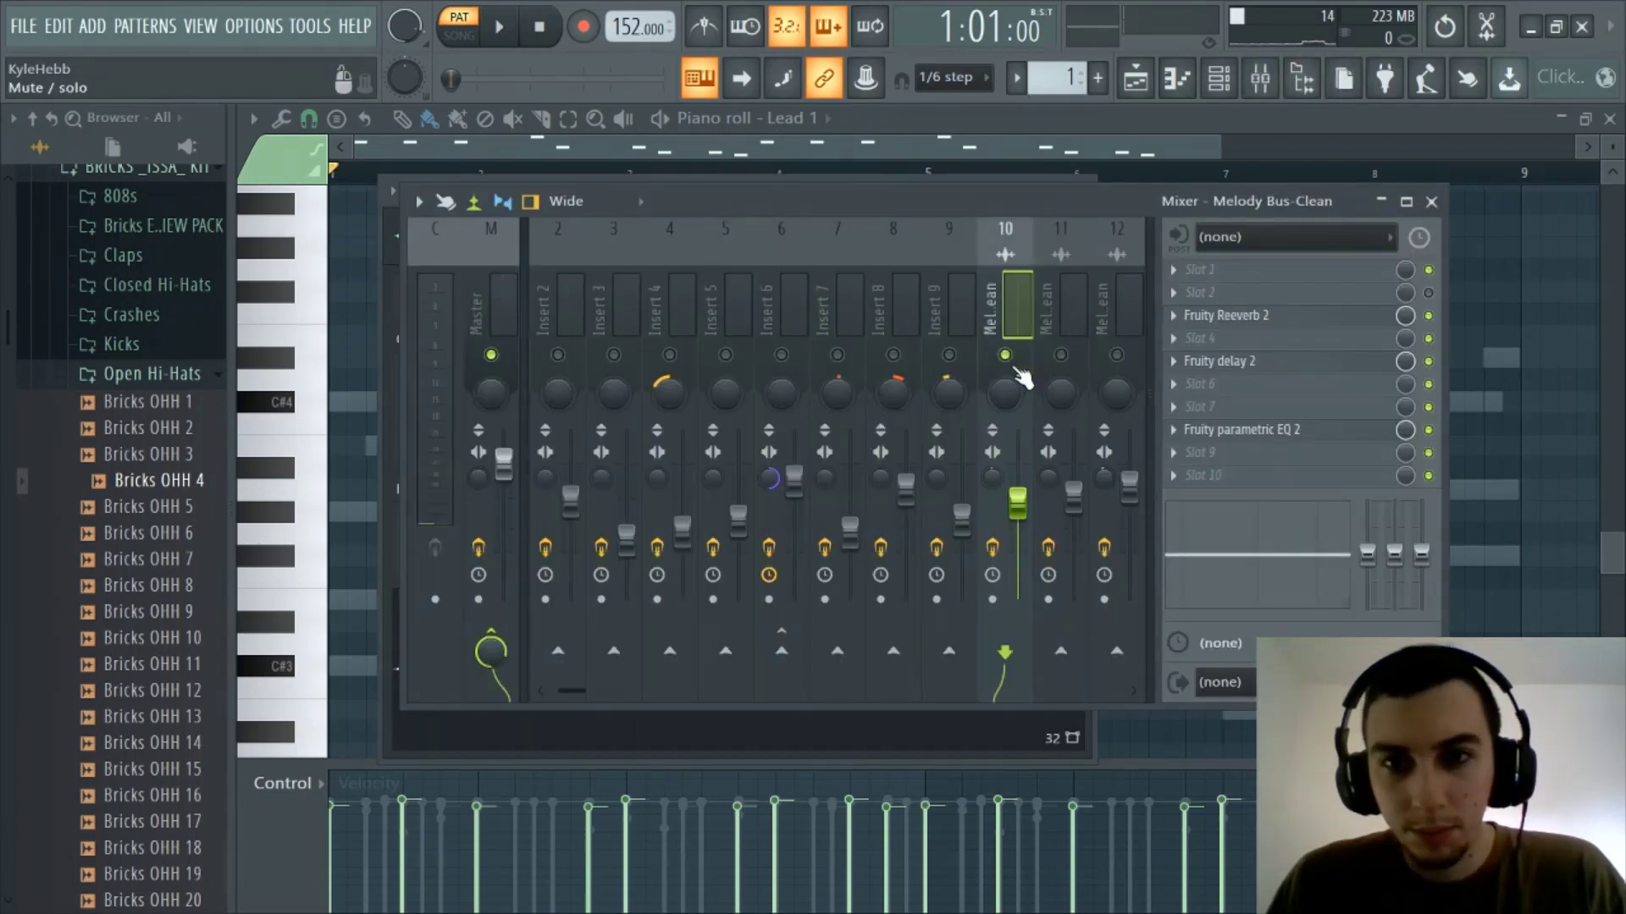
left_click(1220, 78)
left_click(1261, 78)
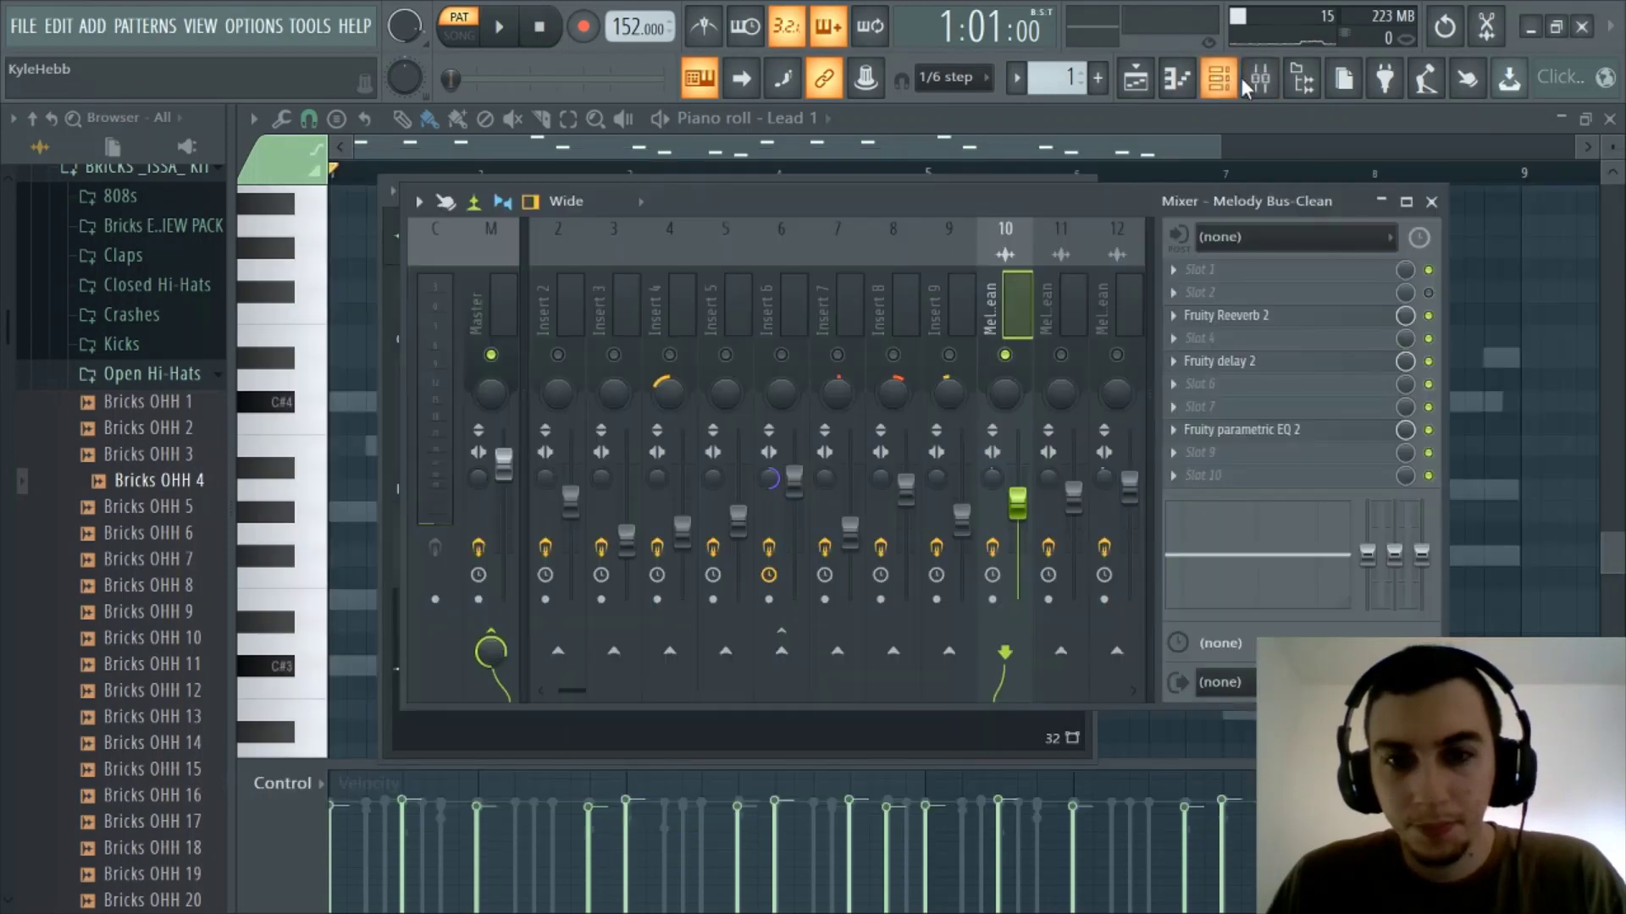
left_click(1260, 78)
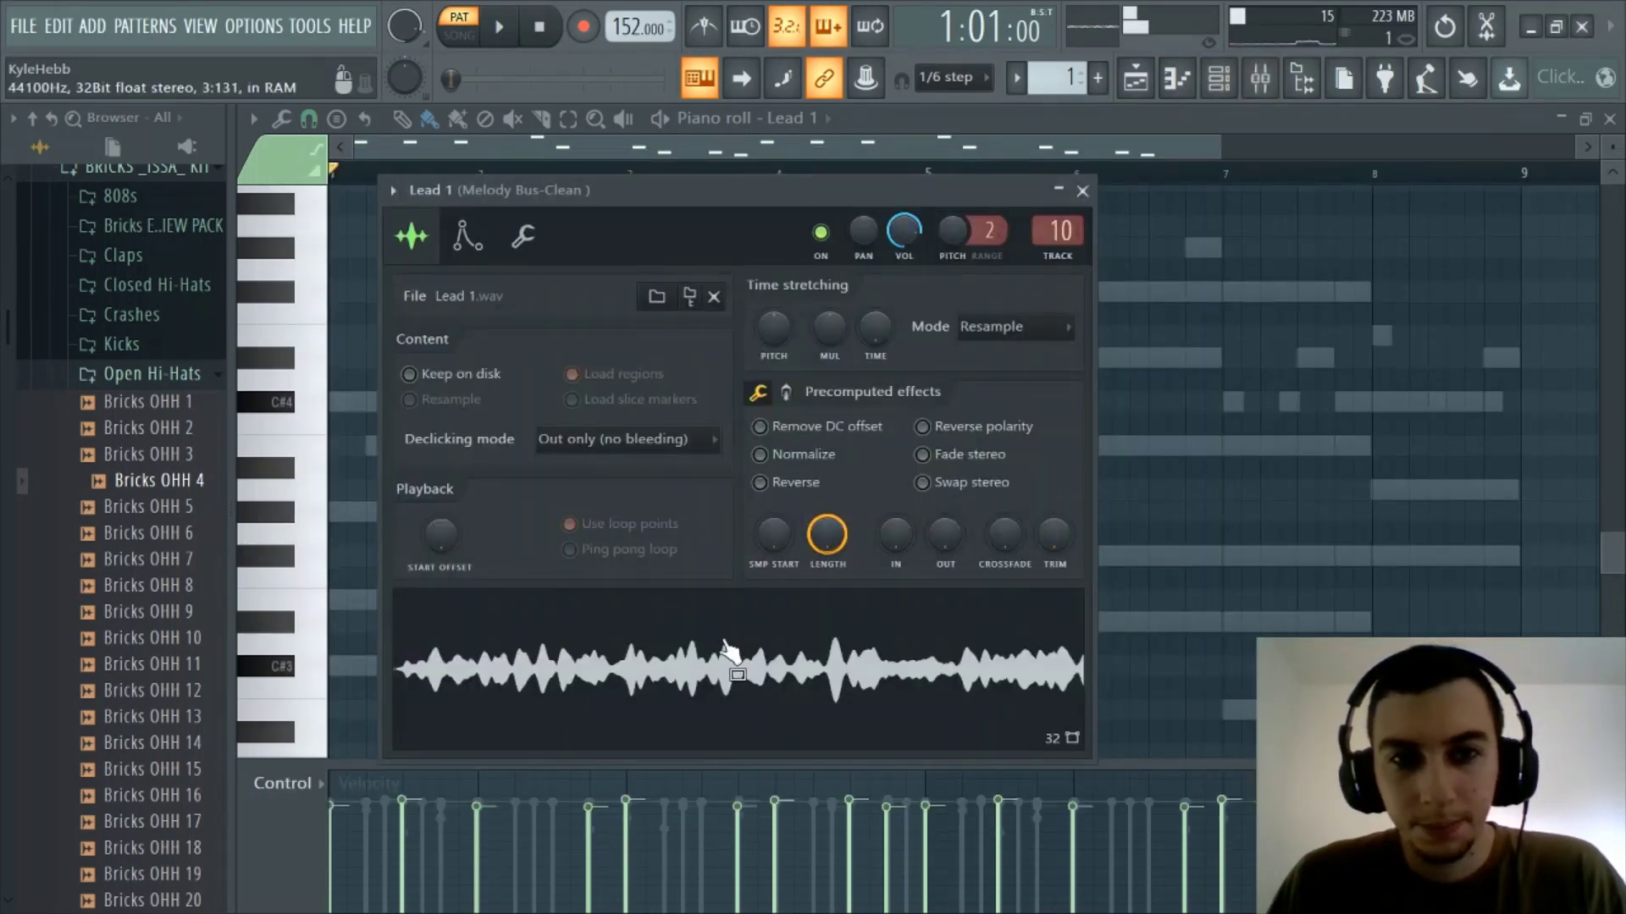
left_click(1082, 190)
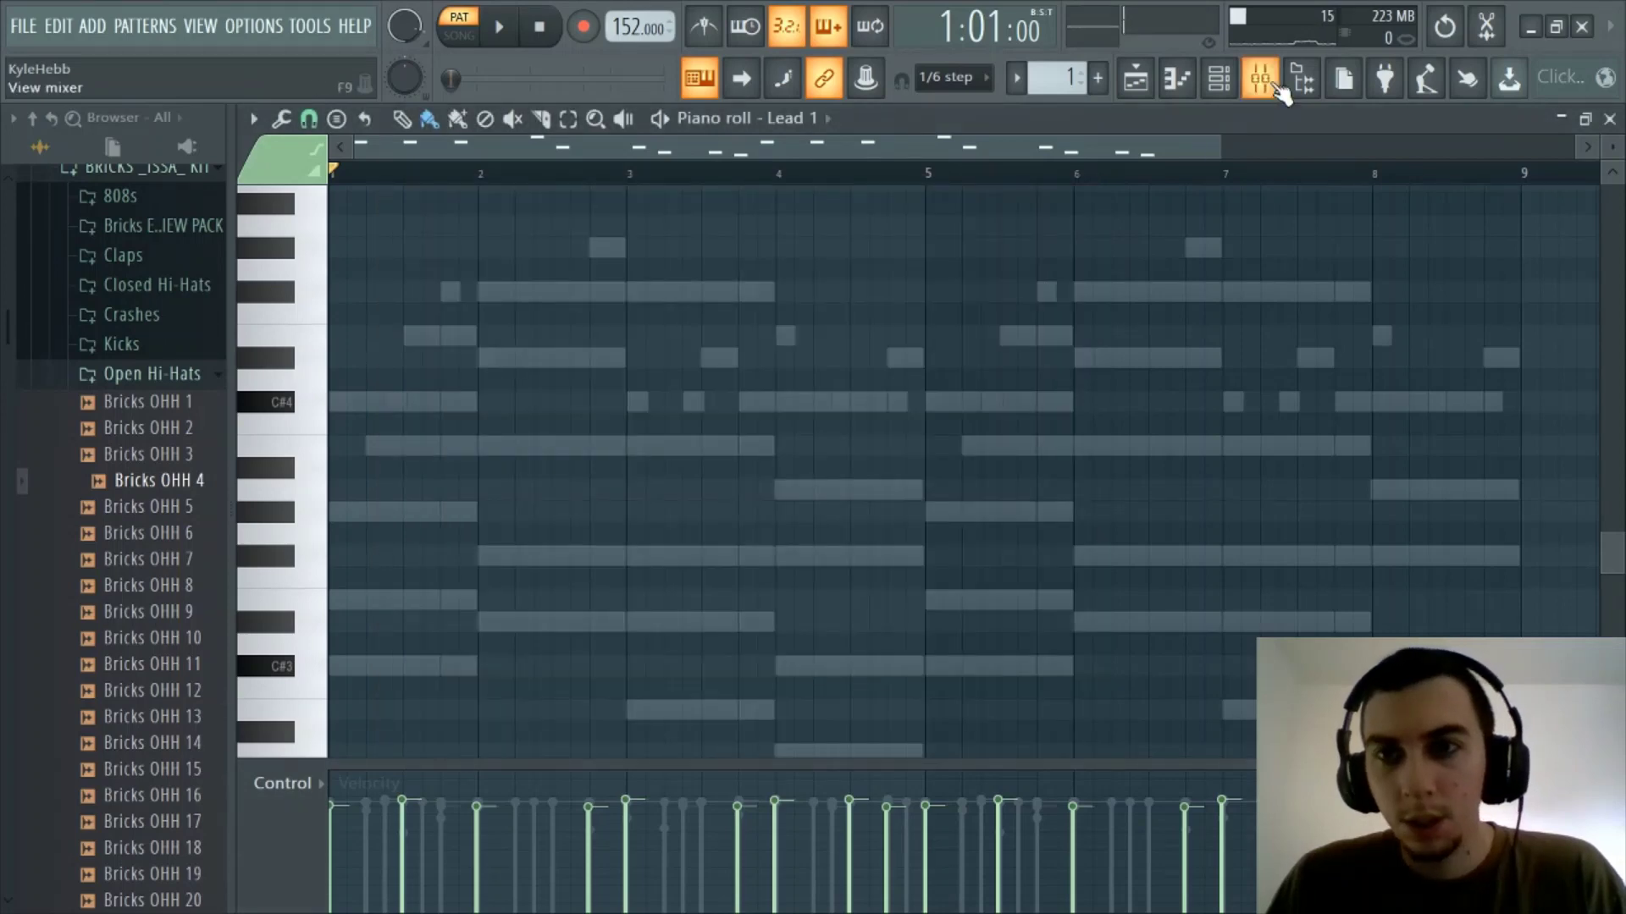
Step: Examine the Fruity Parametric EQ 2, Fruity Delay 2 and Fruity Reeverb 2 settings on mixer track 10, closing each effect after viewing
left_click(1262, 78)
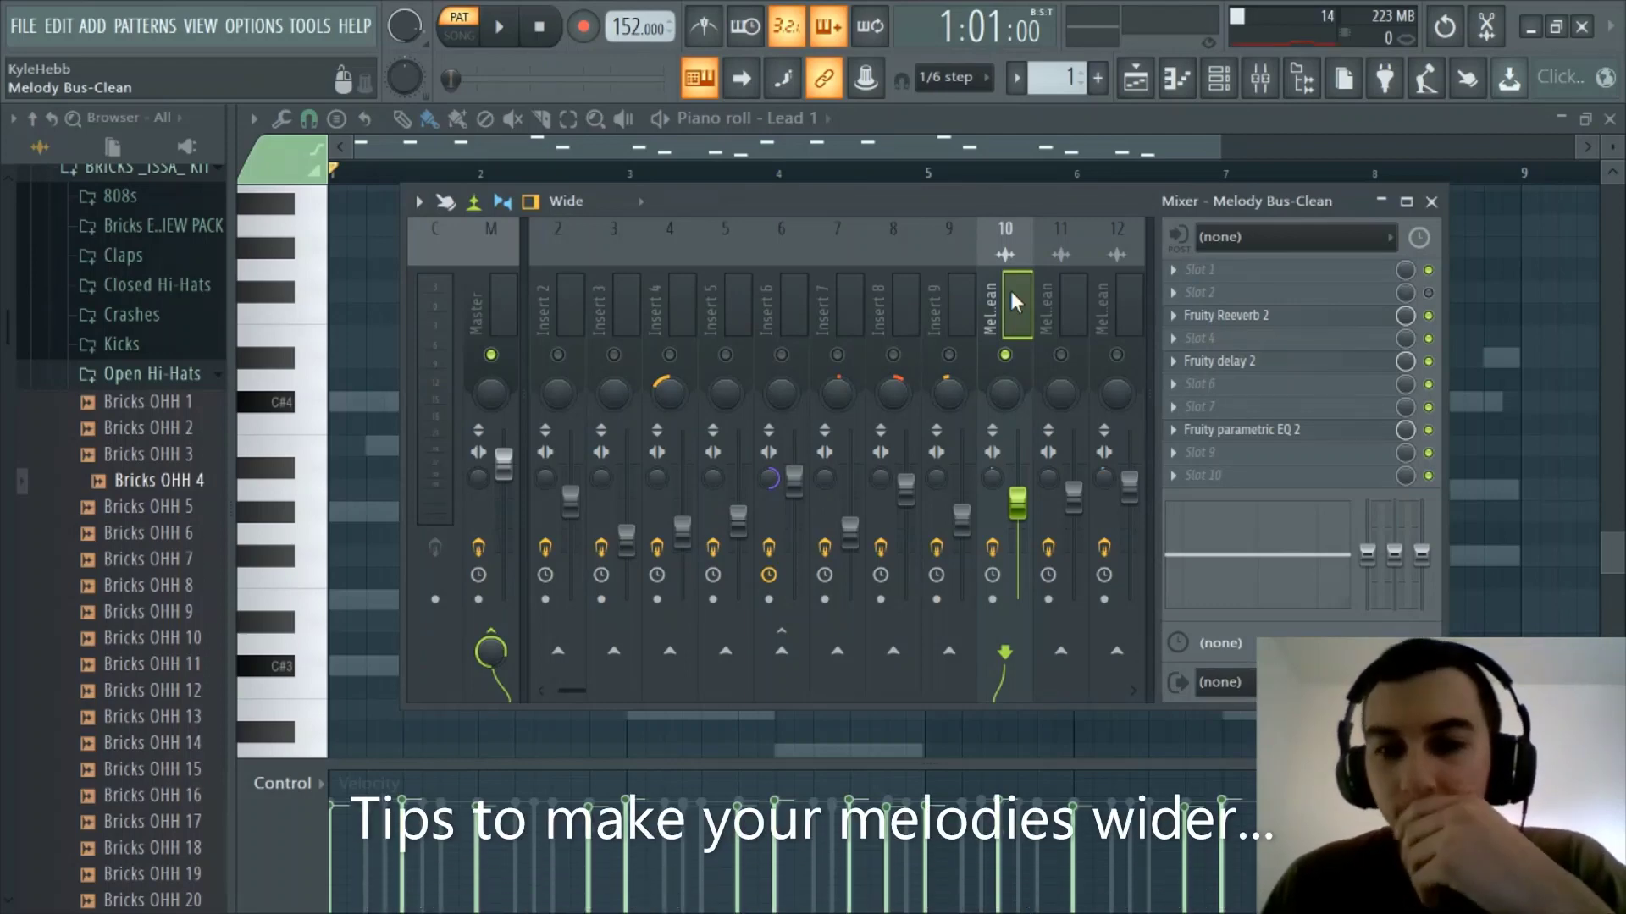
left_click(1249, 436)
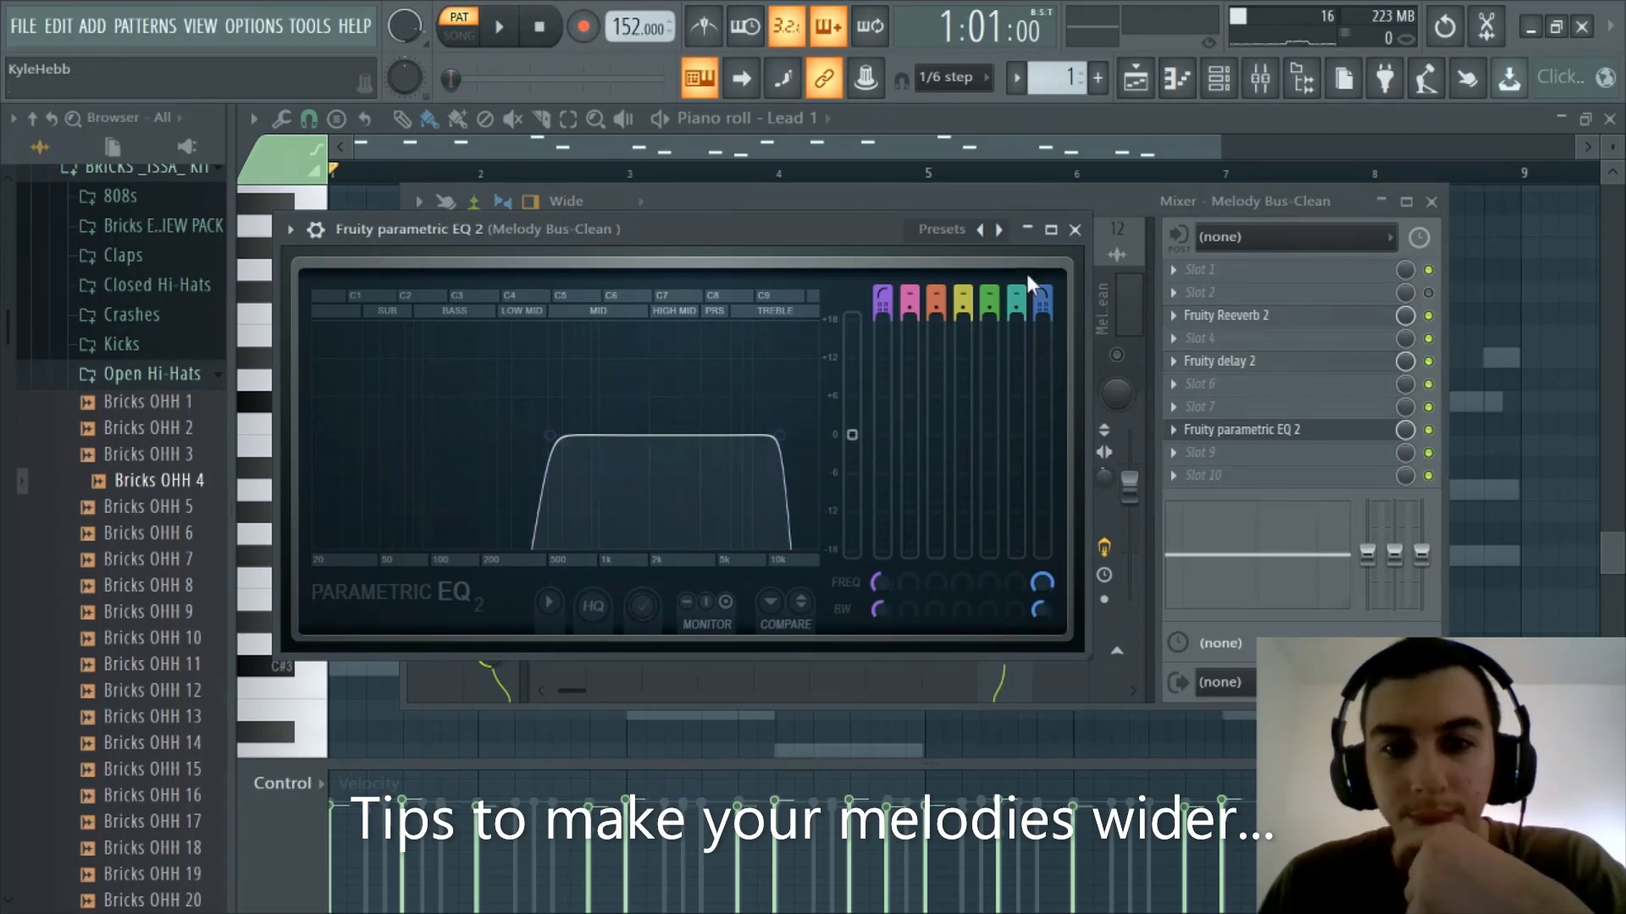
key("space")
left_click(1075, 230)
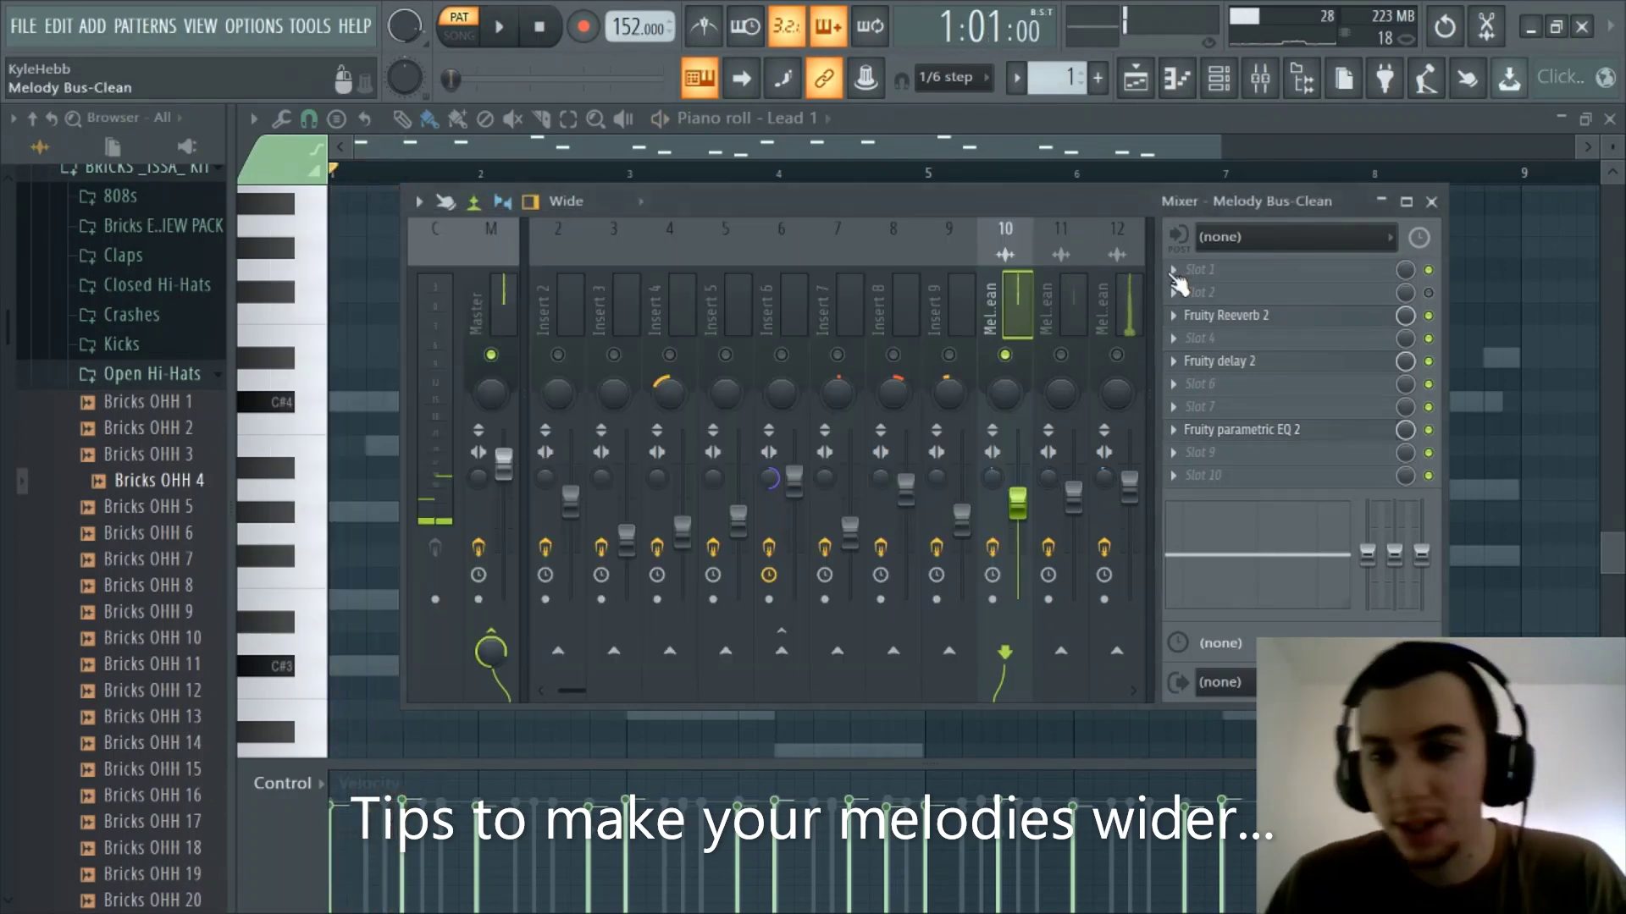
left_click(1224, 362)
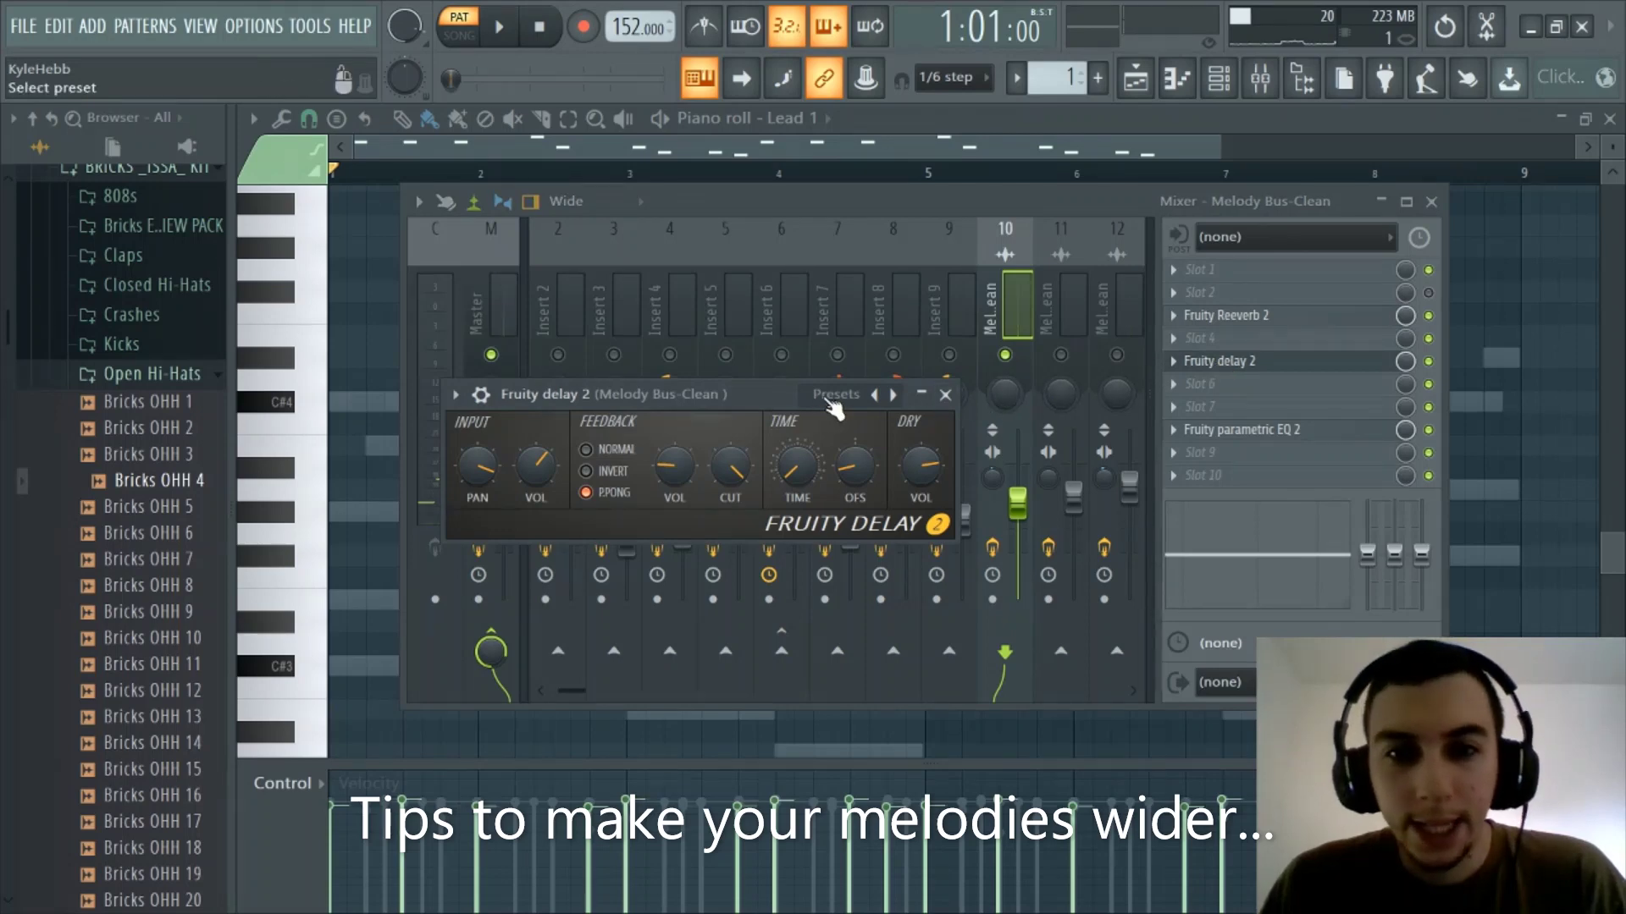
left_click(945, 394)
left_click(1223, 315)
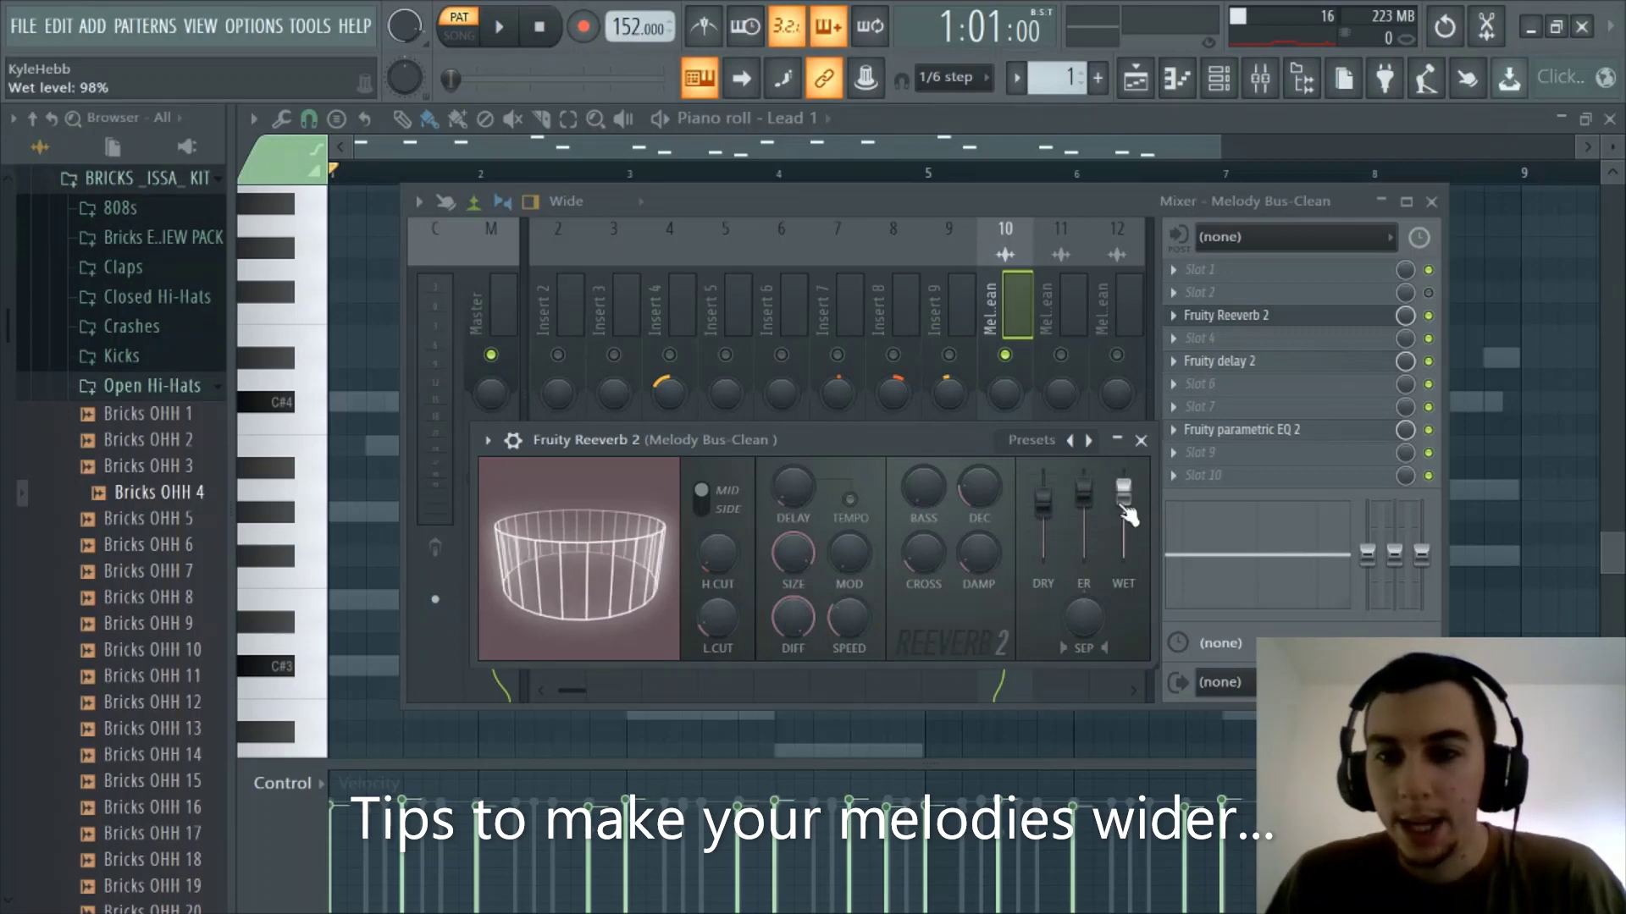
left_click(1141, 441)
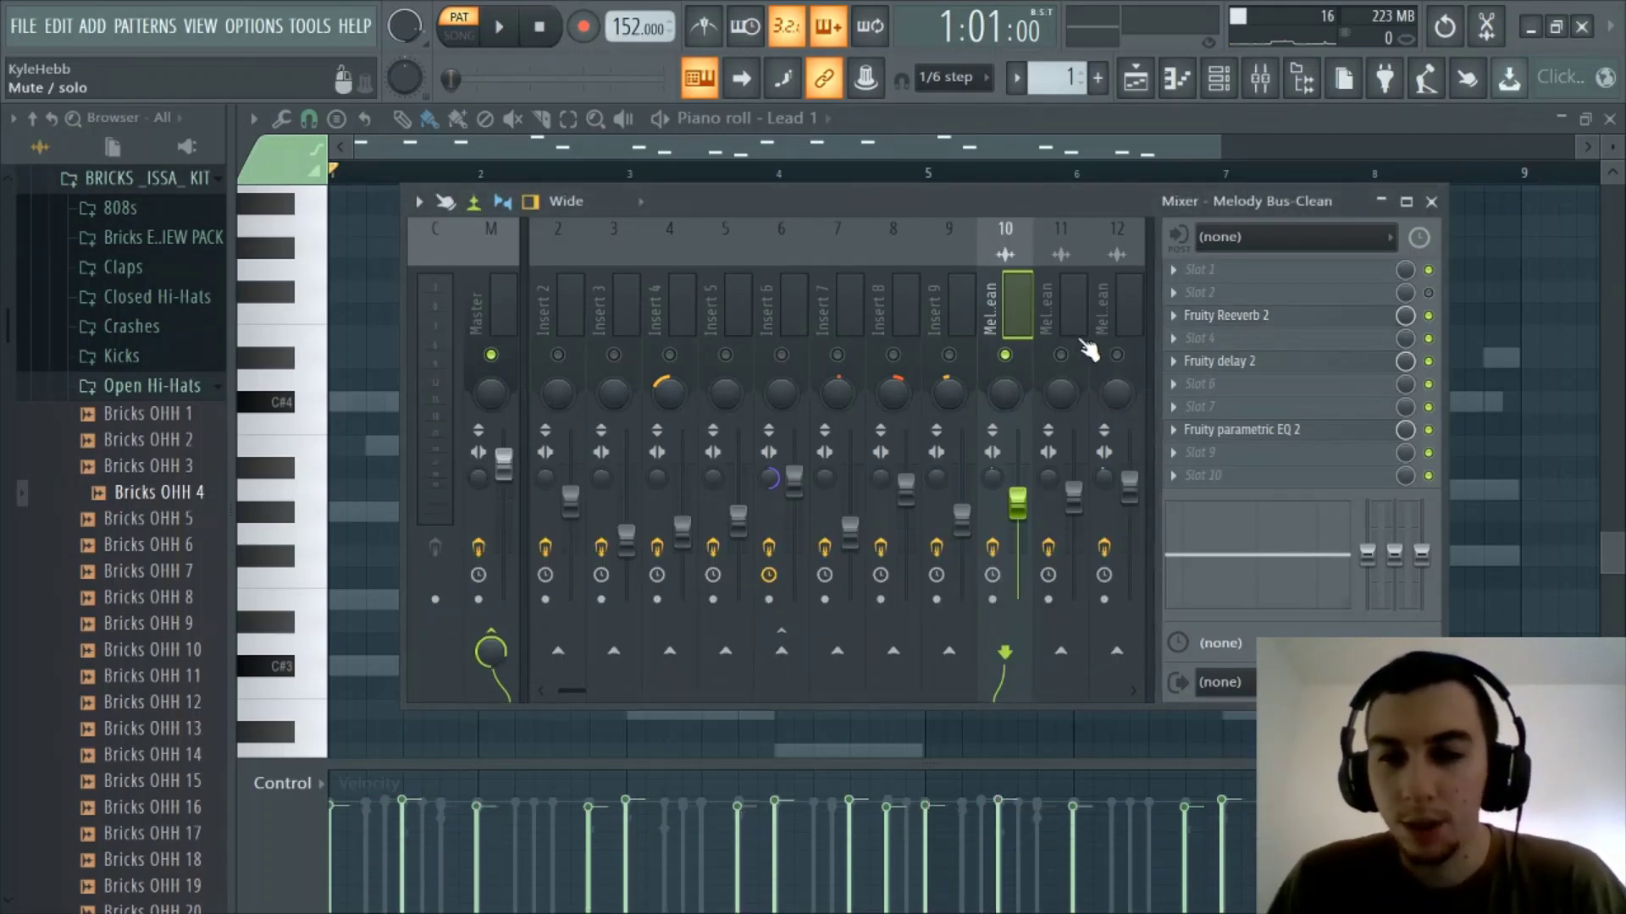
Step: Return to the Lead 1 piano roll and look over its high melody notes around C#6
left_click(1218, 87)
left_click(1219, 88)
left_click(1189, 85)
scroll(622, 330, "up", 3)
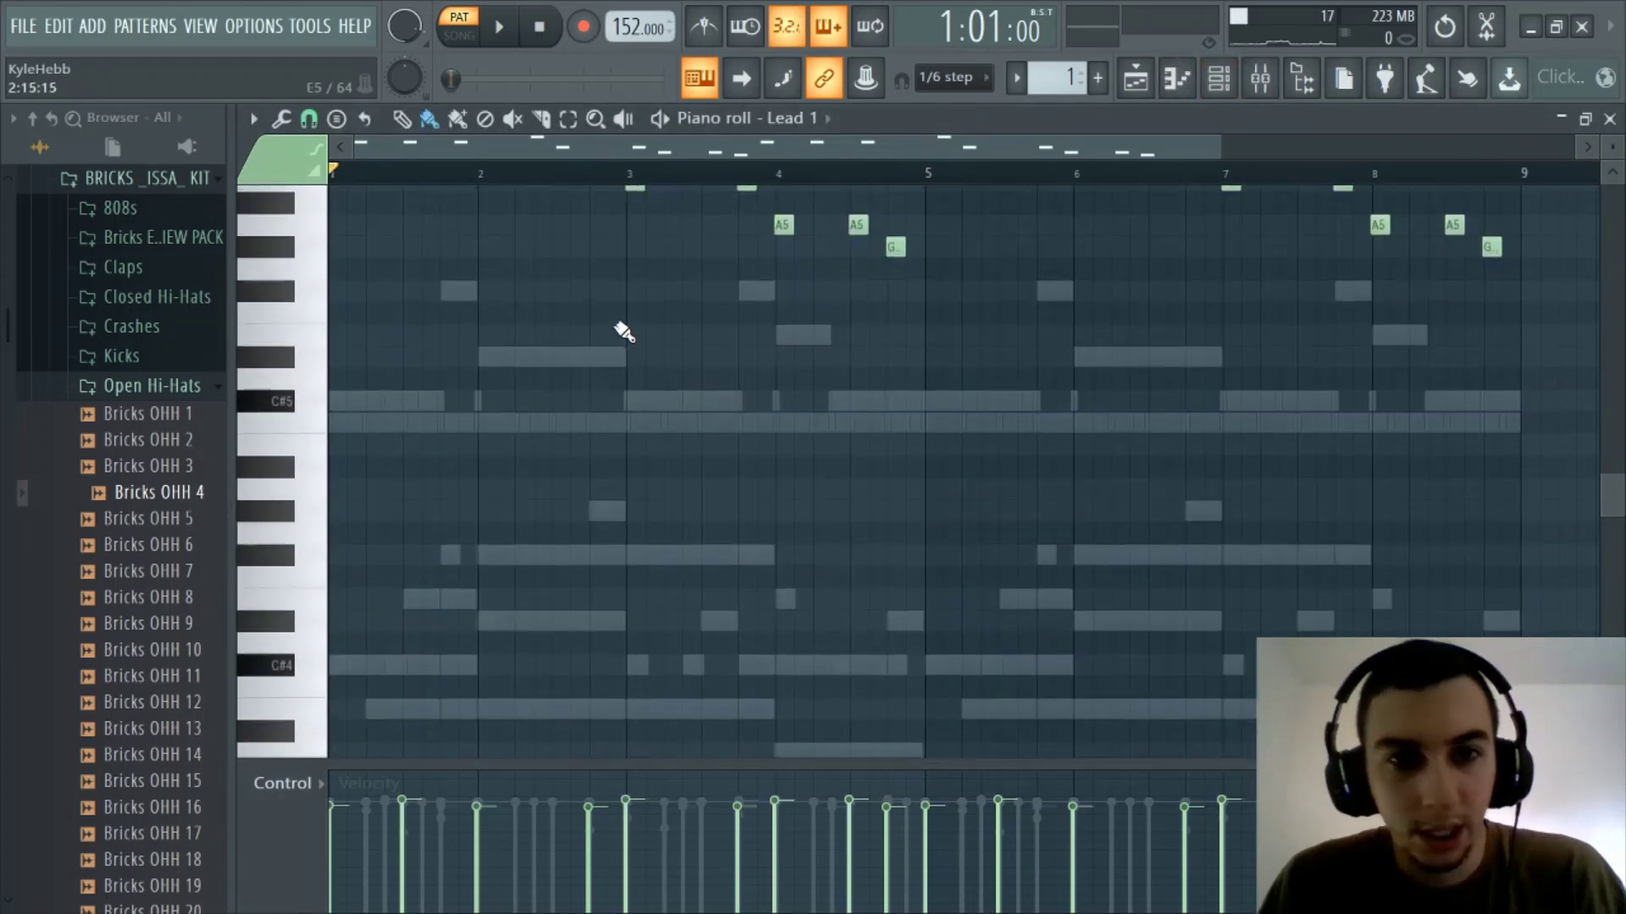
scroll(624, 332, "up", 3)
scroll(598, 181, "up", 2)
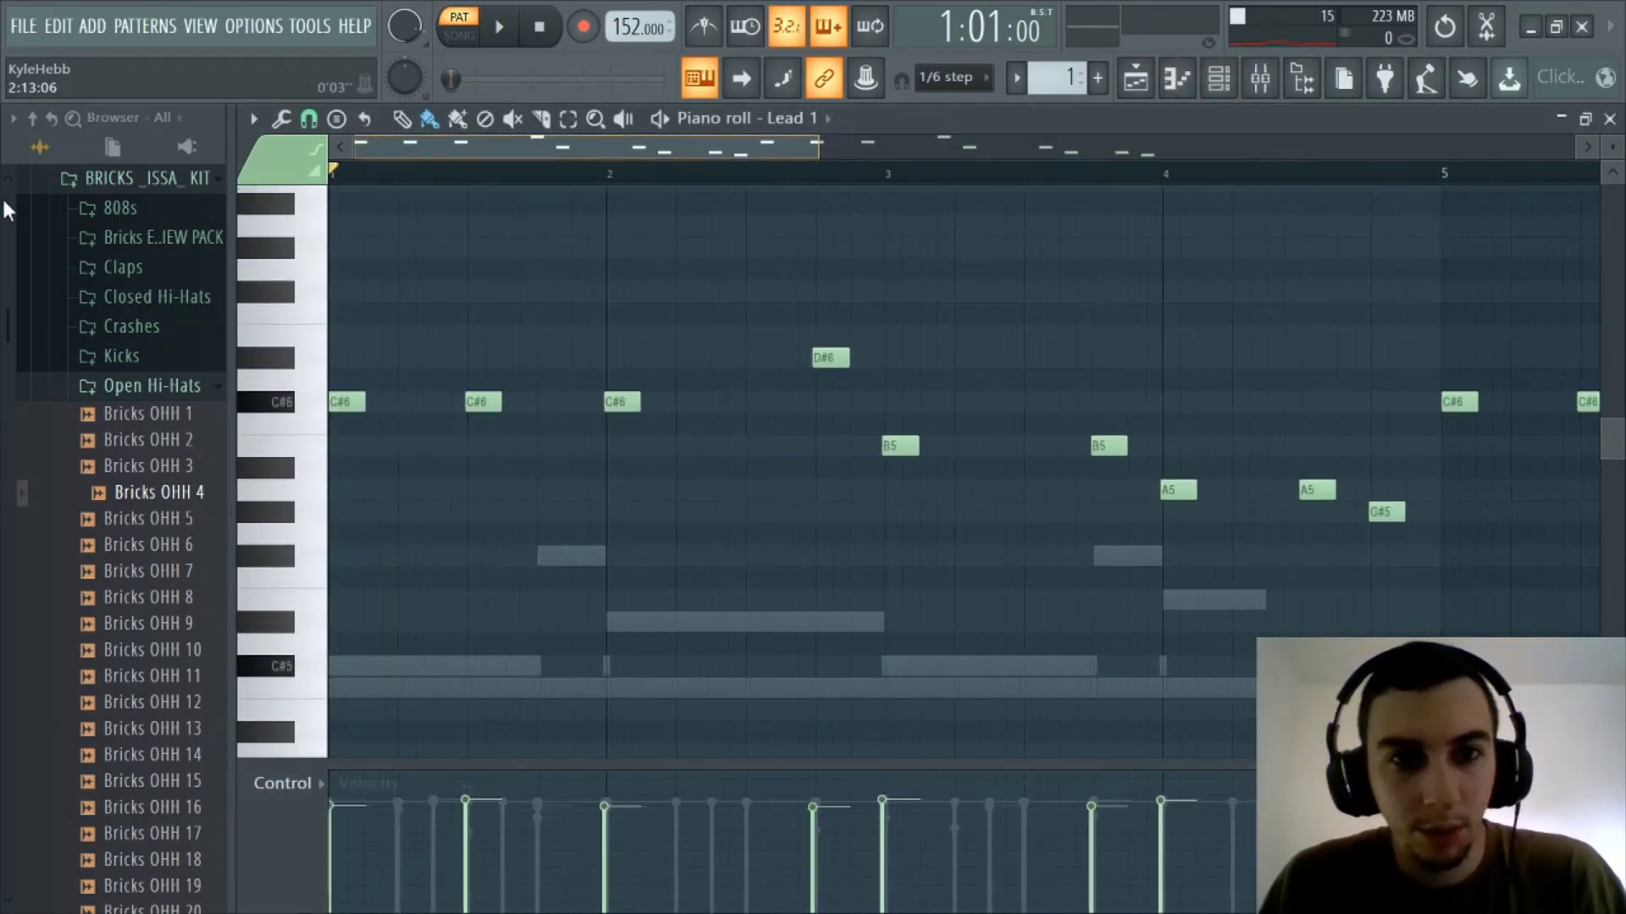
scroll(928, 322, "up", 1)
scroll(779, 174, "down", 2)
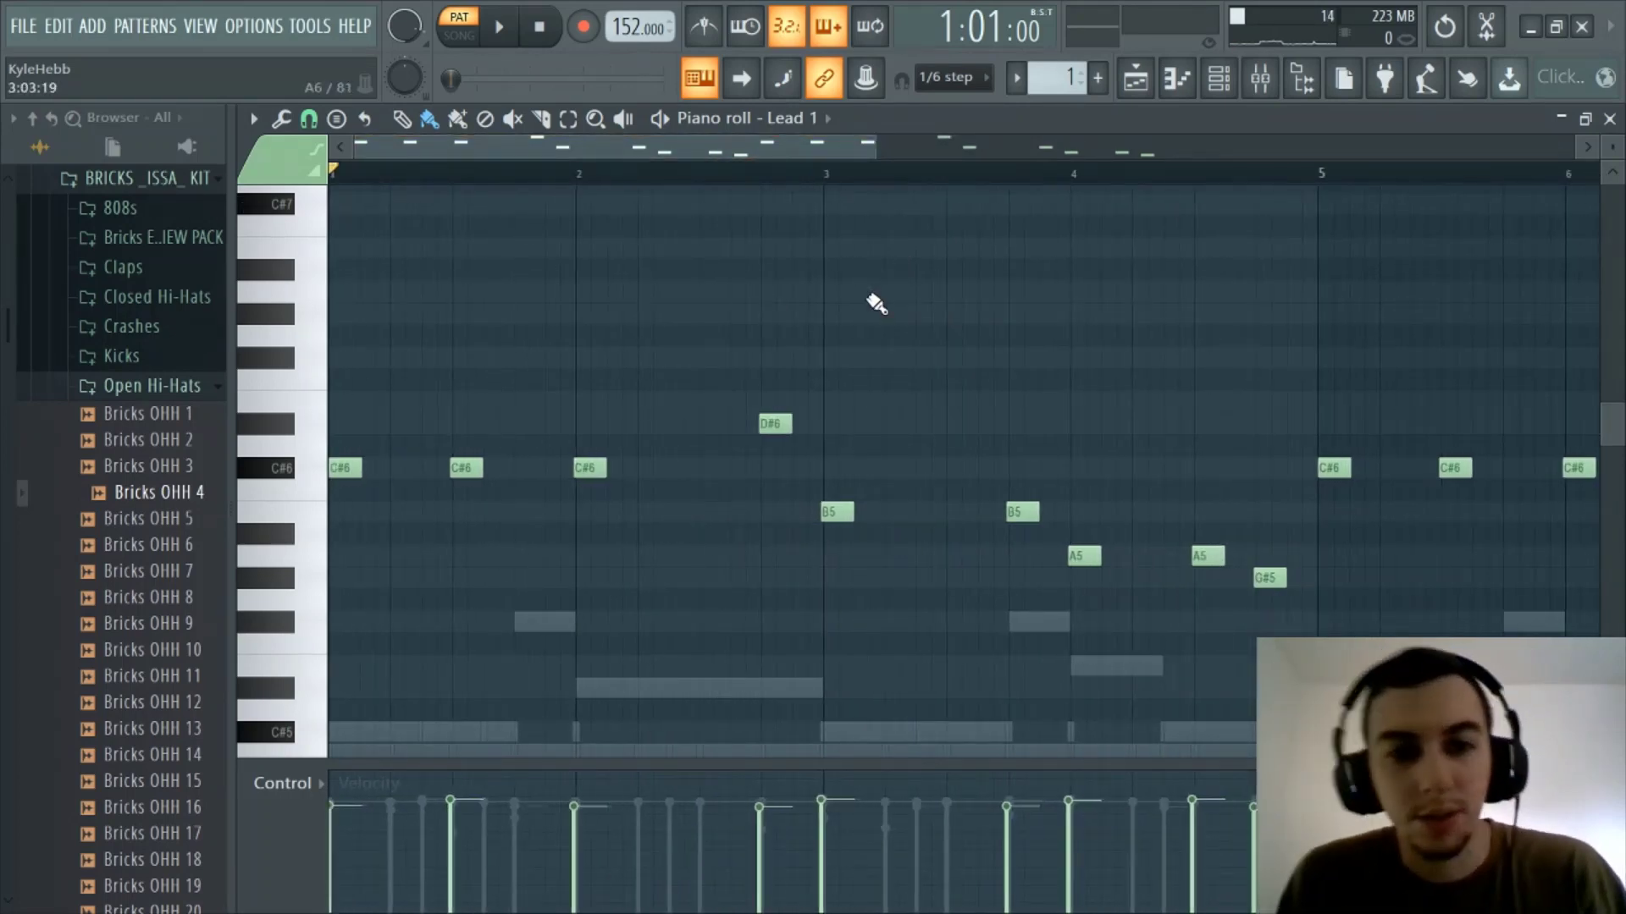
Step: Play the soloed Lead 1 melody from the start, follow its notes across all eight bars, and stop playback
key("space")
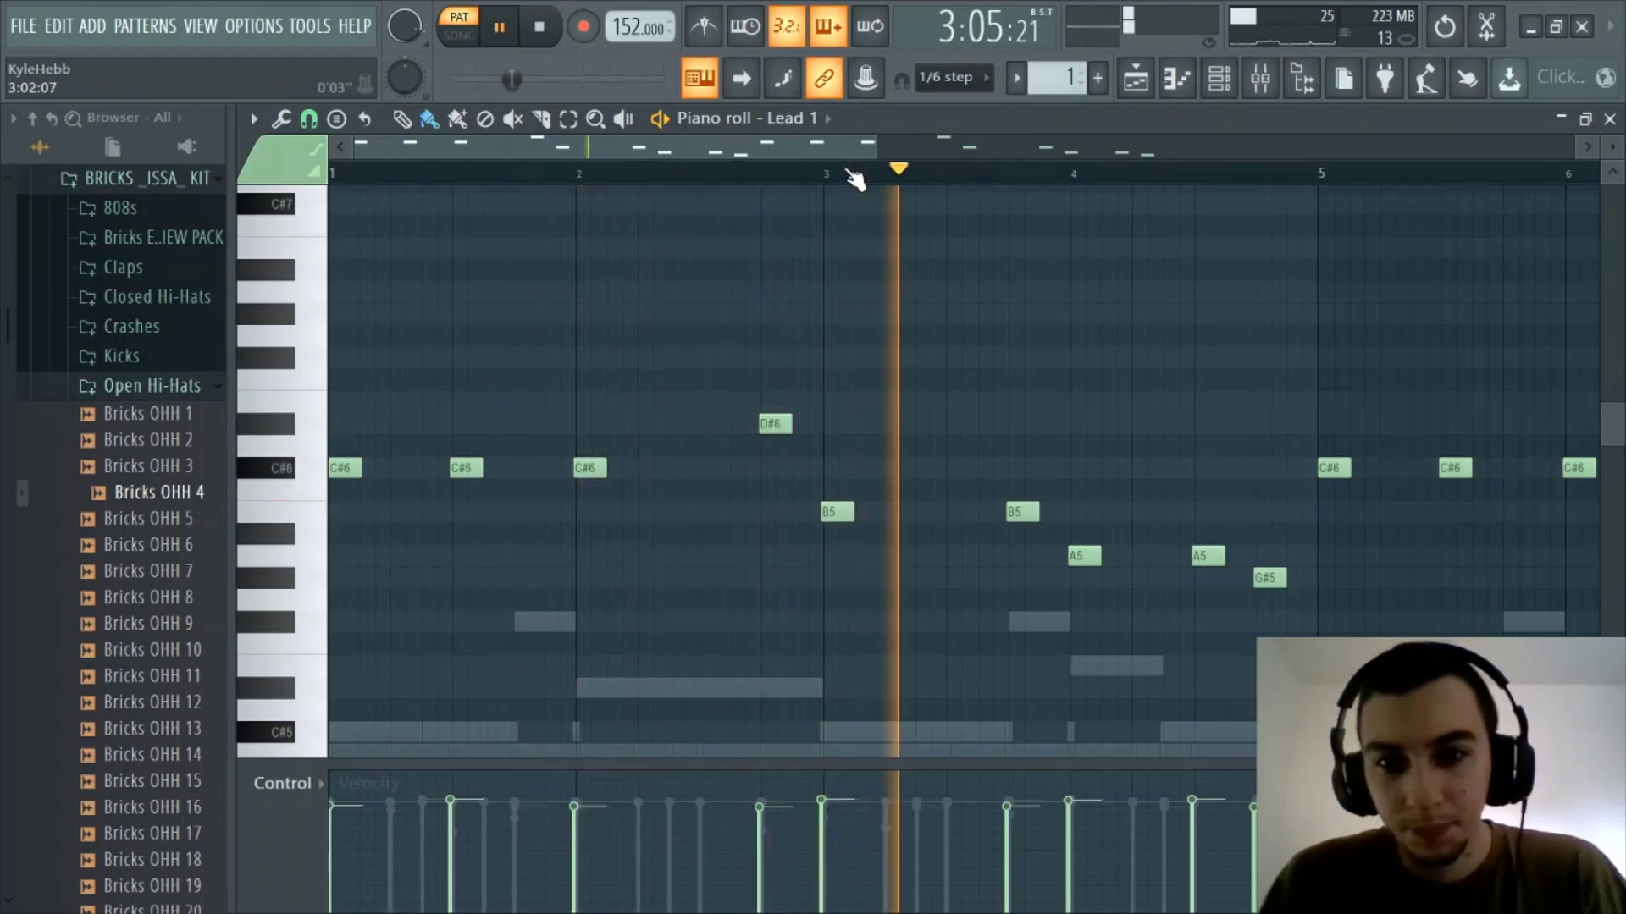
scroll(855, 178, "down", 2)
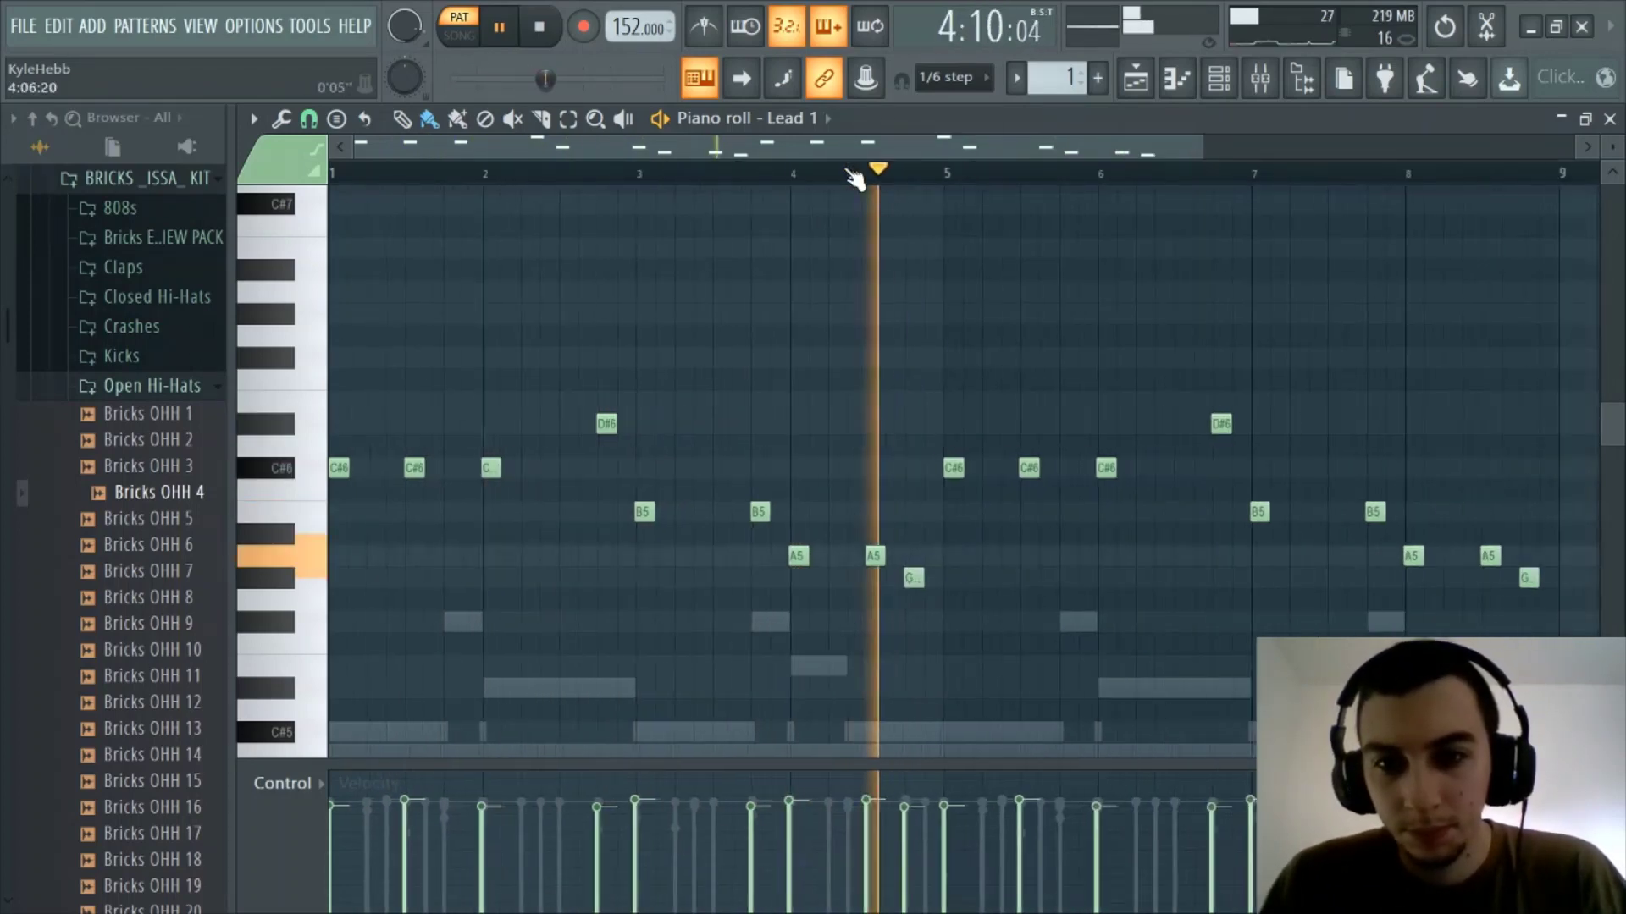
scroll(849, 172, "down", 2)
scroll(849, 170, "up", 1)
left_click_drag(824, 148, 541, 170)
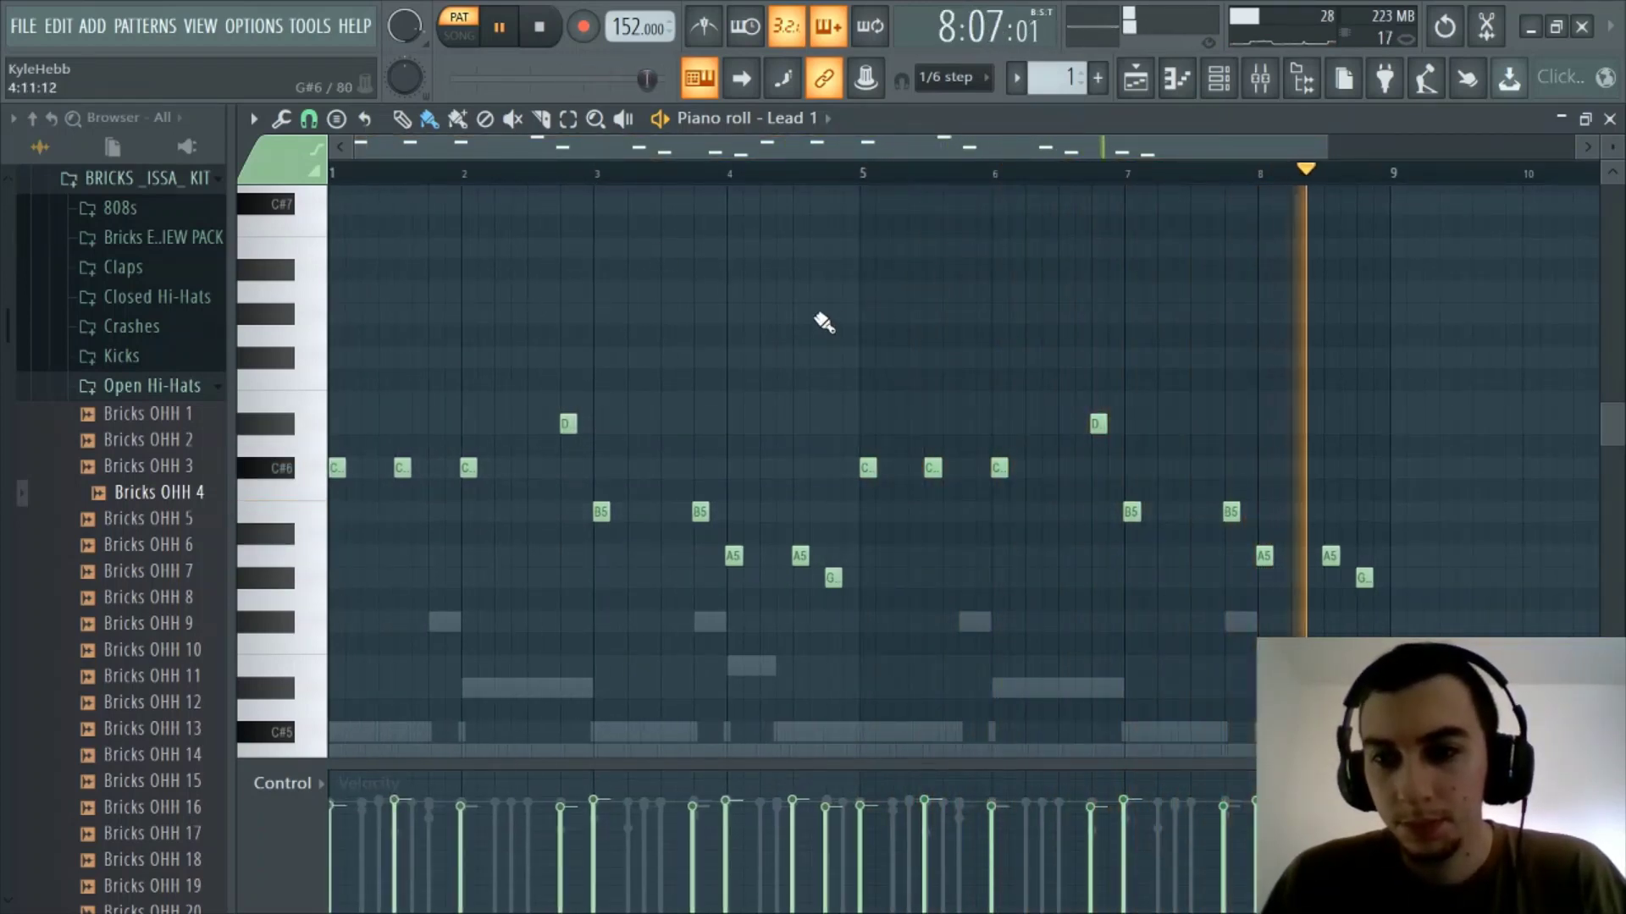
key("space")
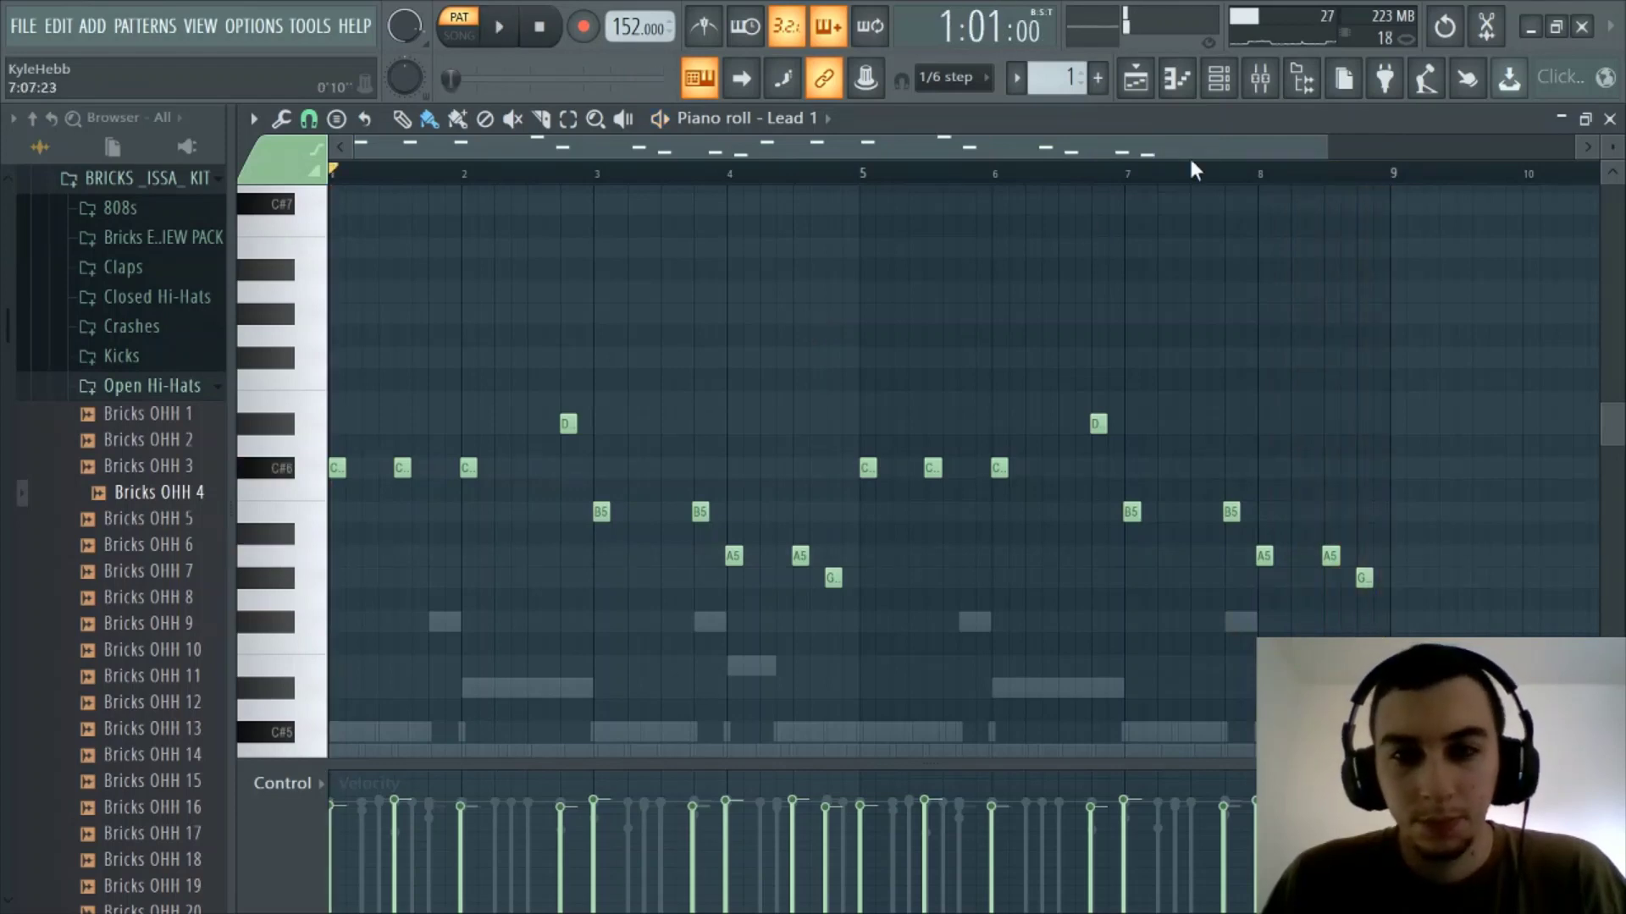
Step: Enable mixer track 12 alongside the soloed track 10 and return to the piano roll
left_click(1261, 80)
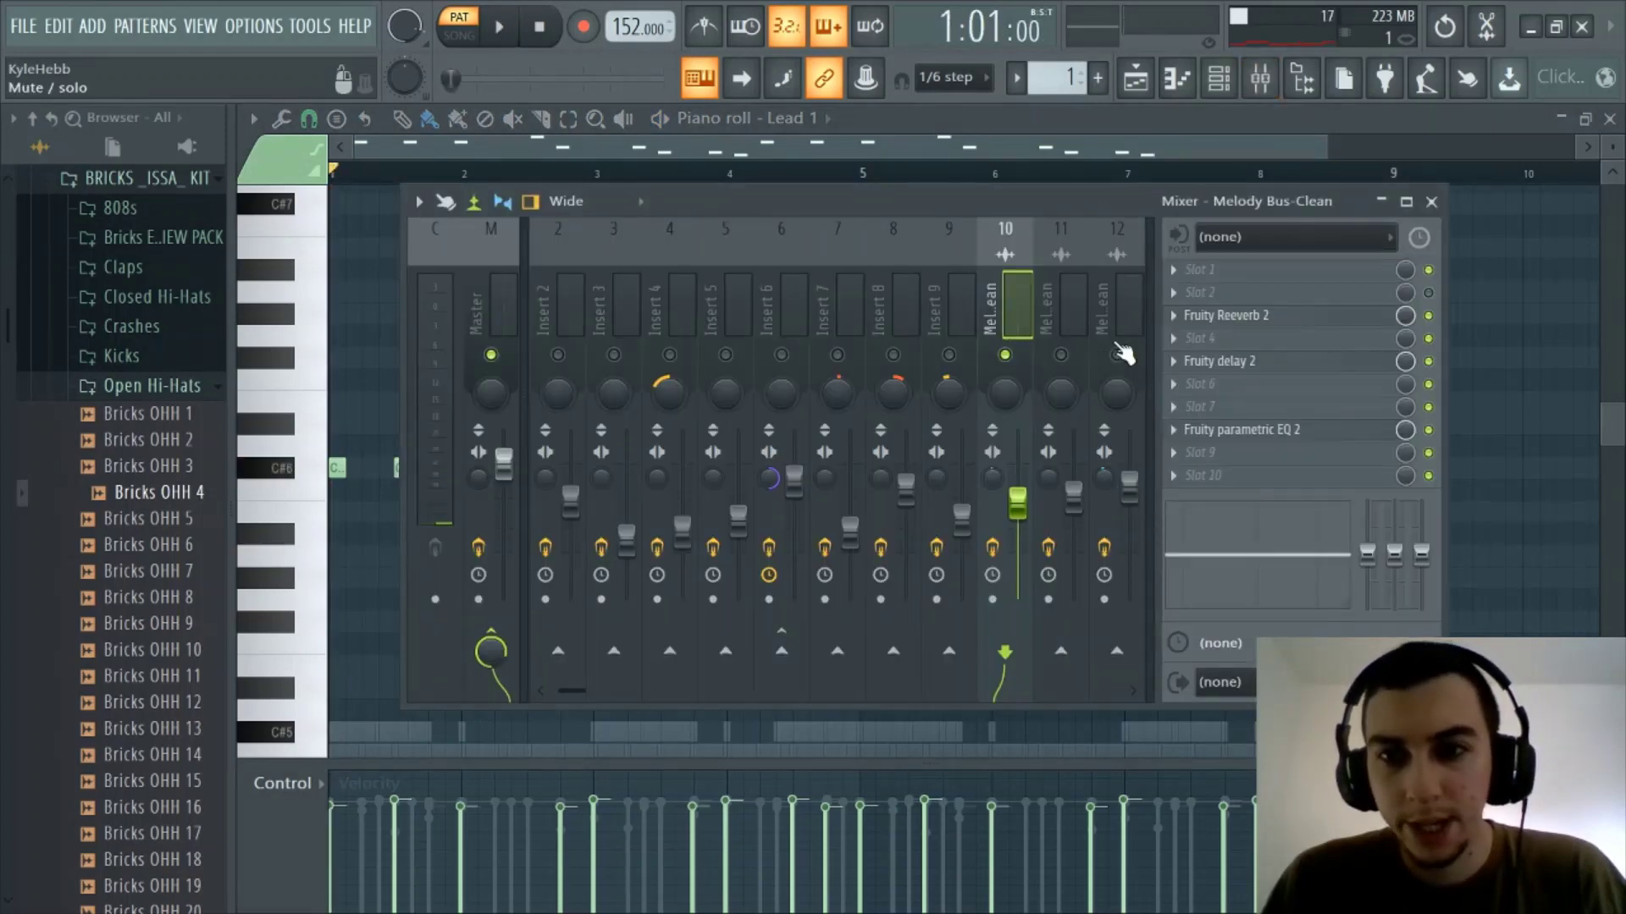
left_click(1132, 307)
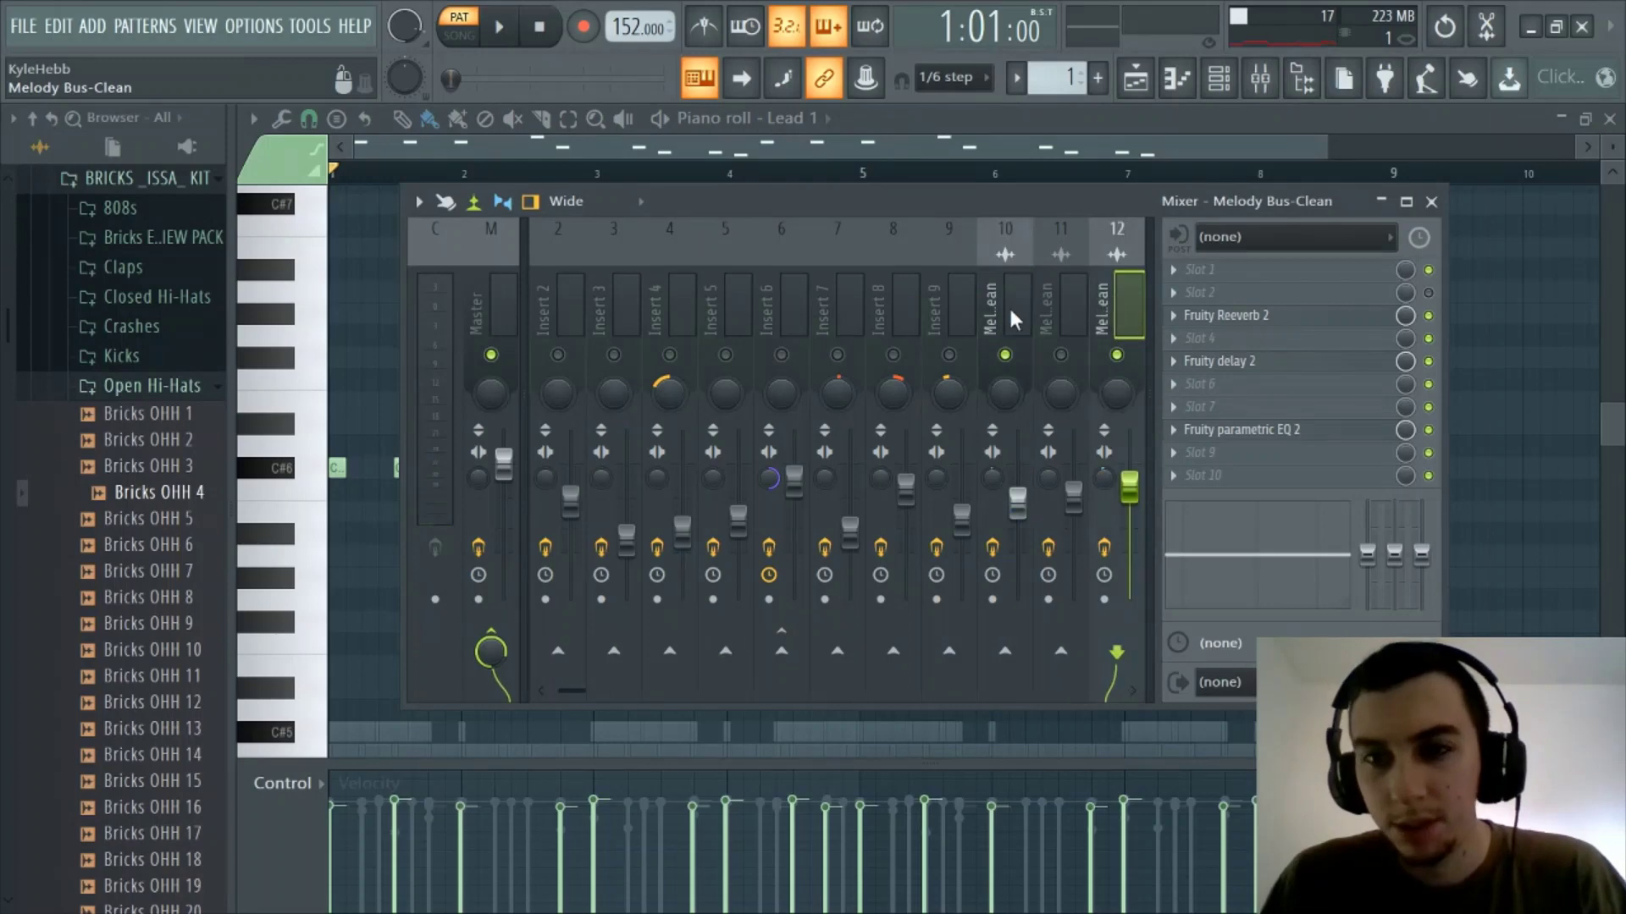
left_click(1218, 78)
left_click(1218, 79)
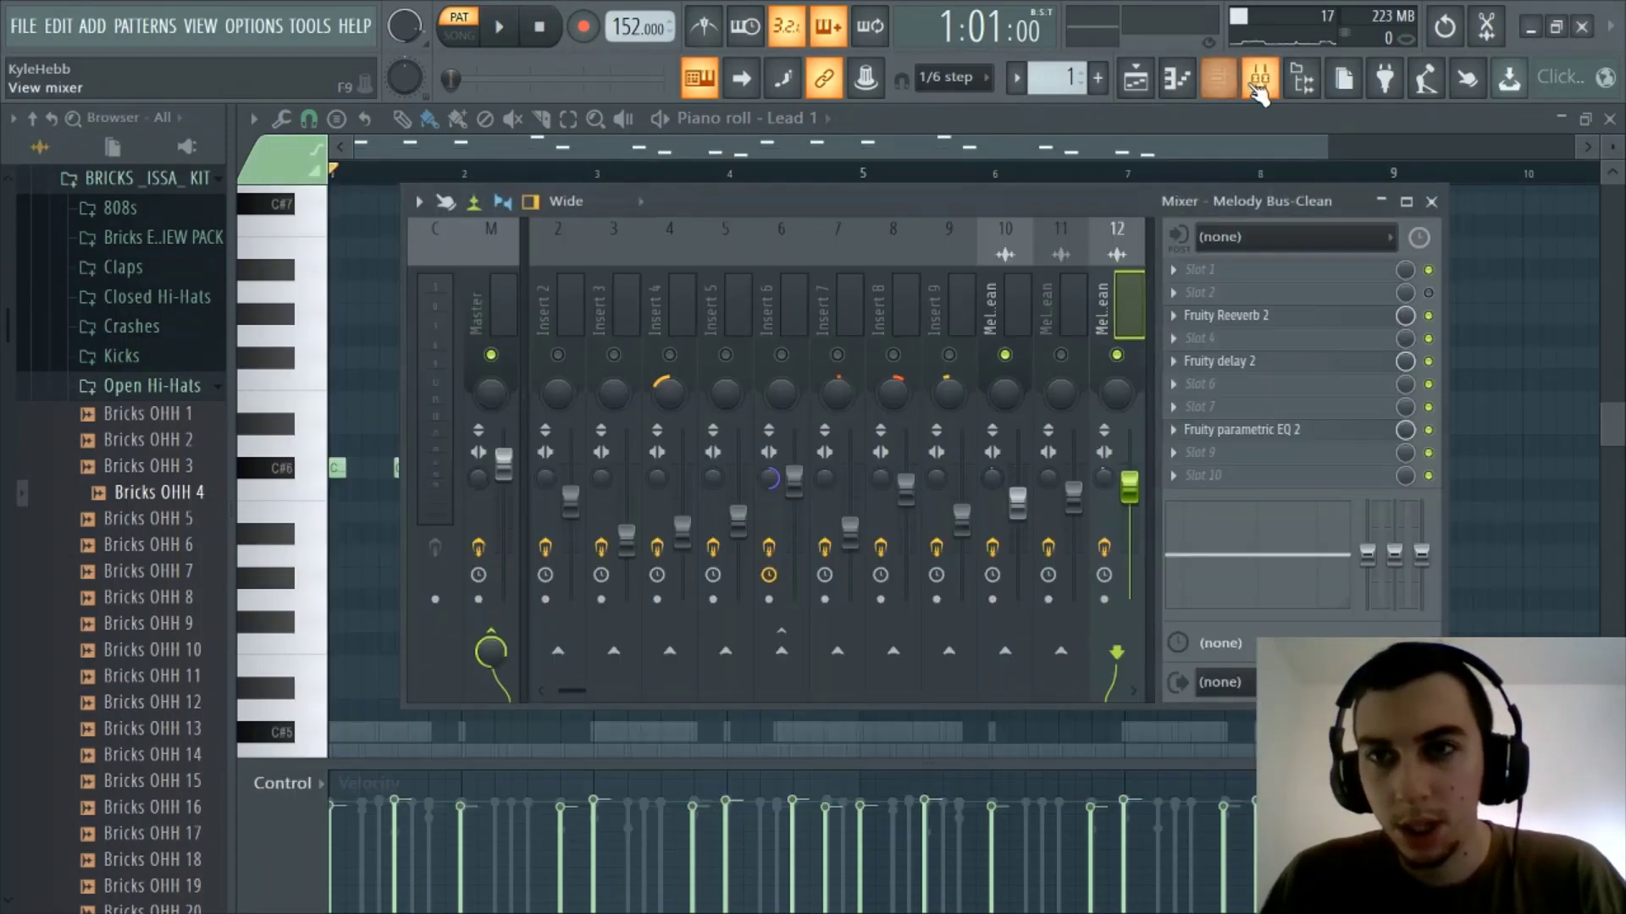
left_click(1257, 84)
Step: Play both melodies together, lower the volume fader of mixer track 10 slightly, and close the mixer
key("space")
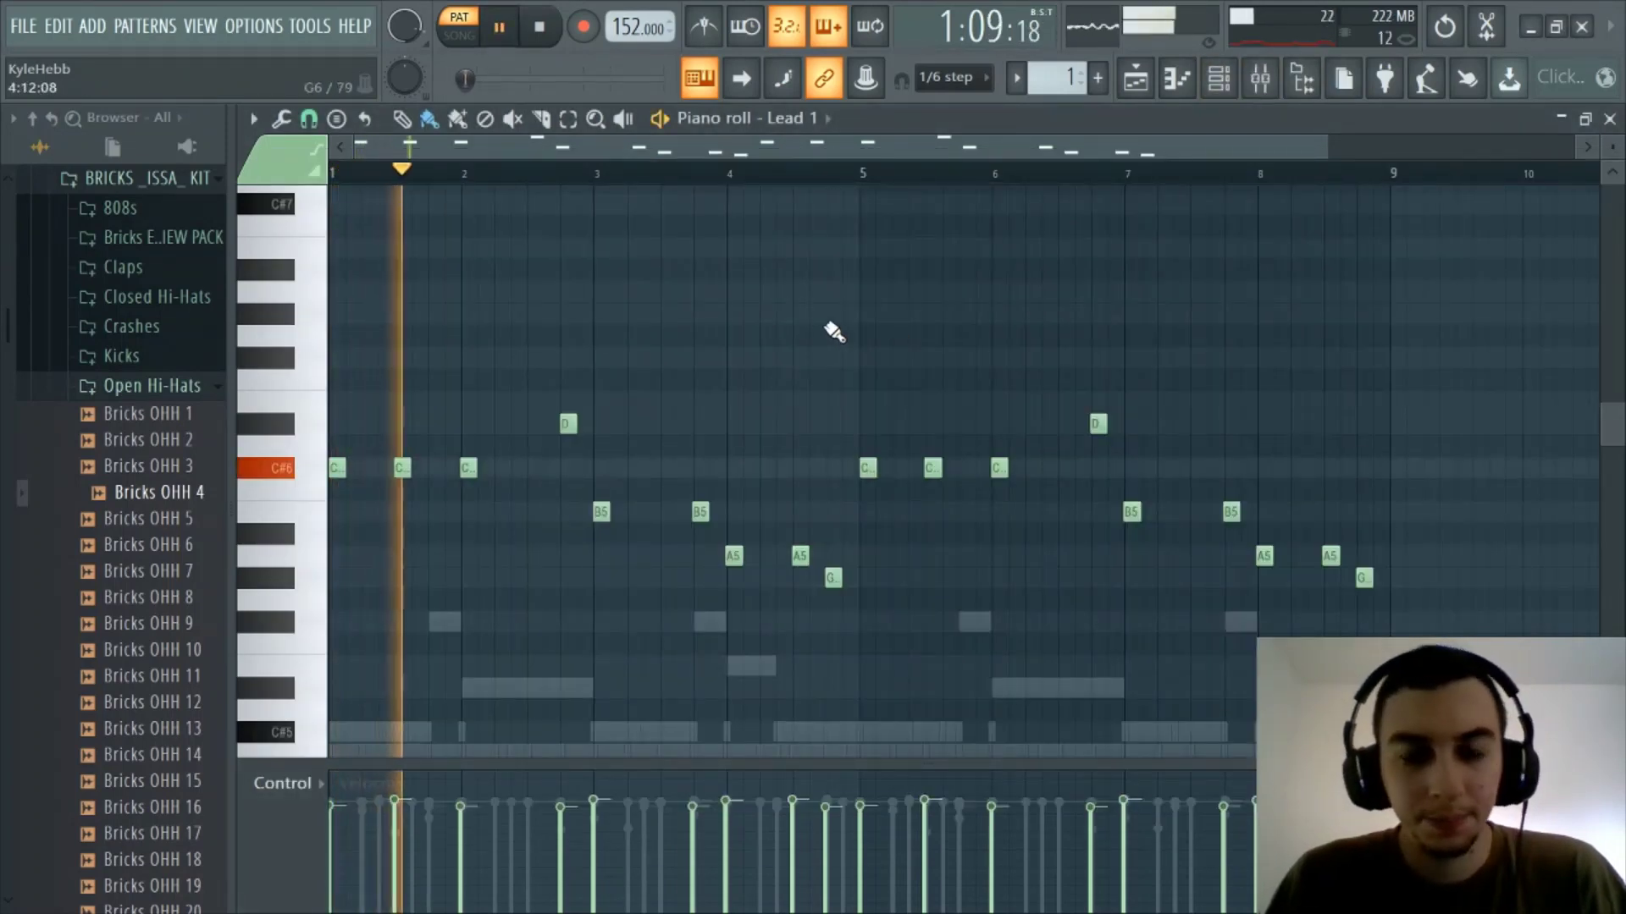
left_click(1260, 85)
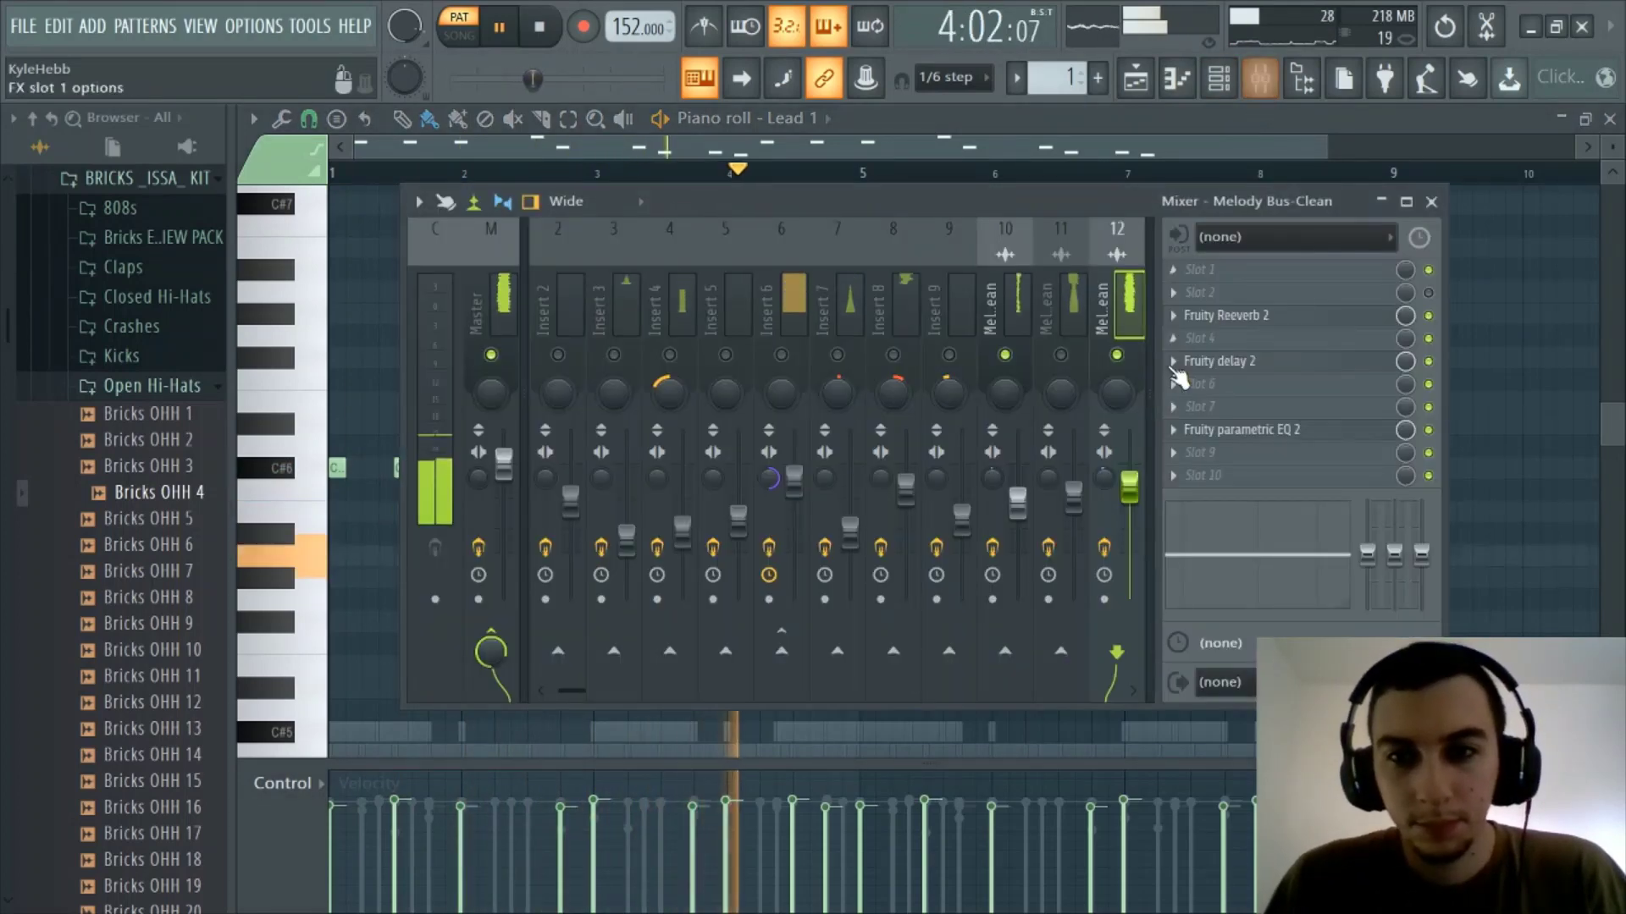
left_click(1020, 501)
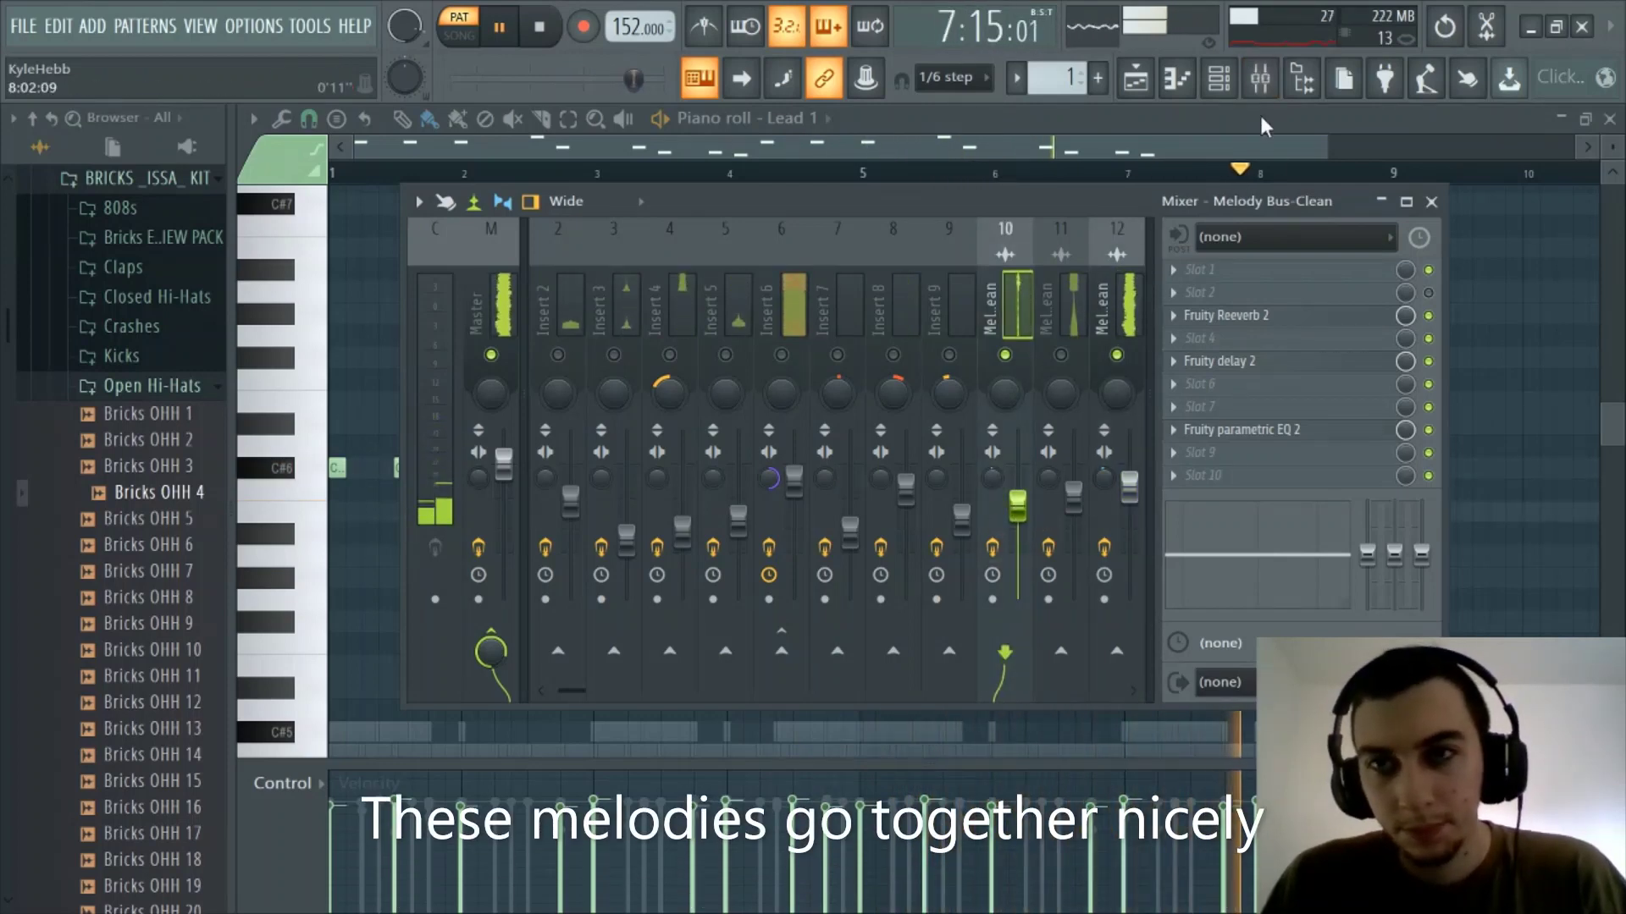
left_click(1259, 78)
Step: Follow the Lead 1 notes while both melodies play together, stop playback, and look over the pattern again
scroll(714, 176, "down", 2)
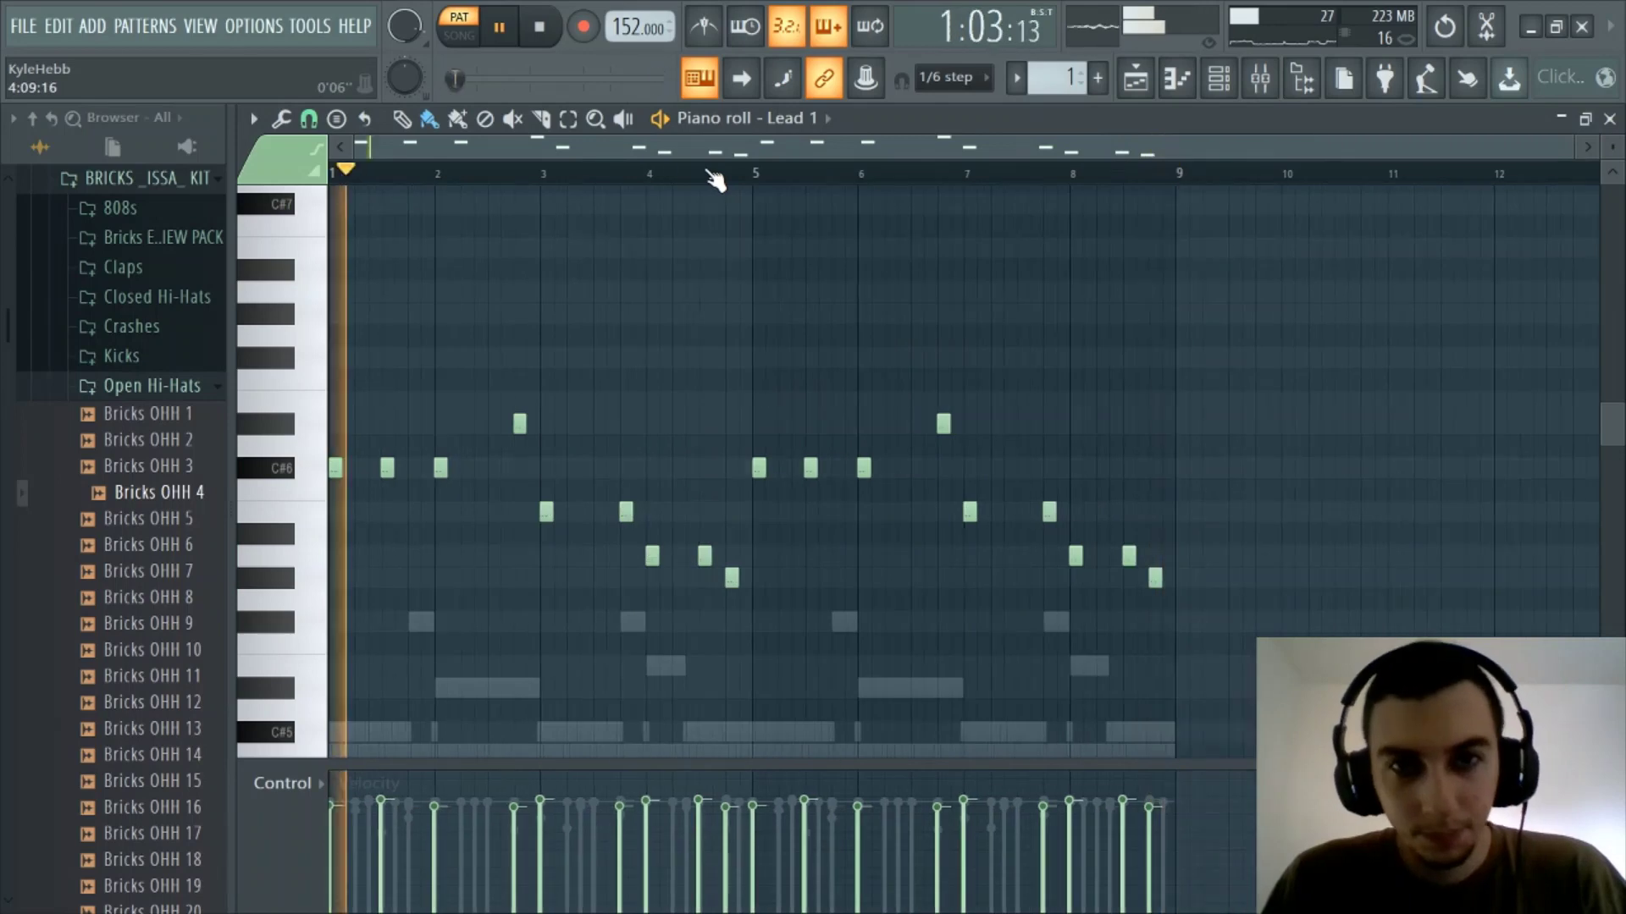
scroll(697, 406, "down", 3)
scroll(611, 163, "up", 1)
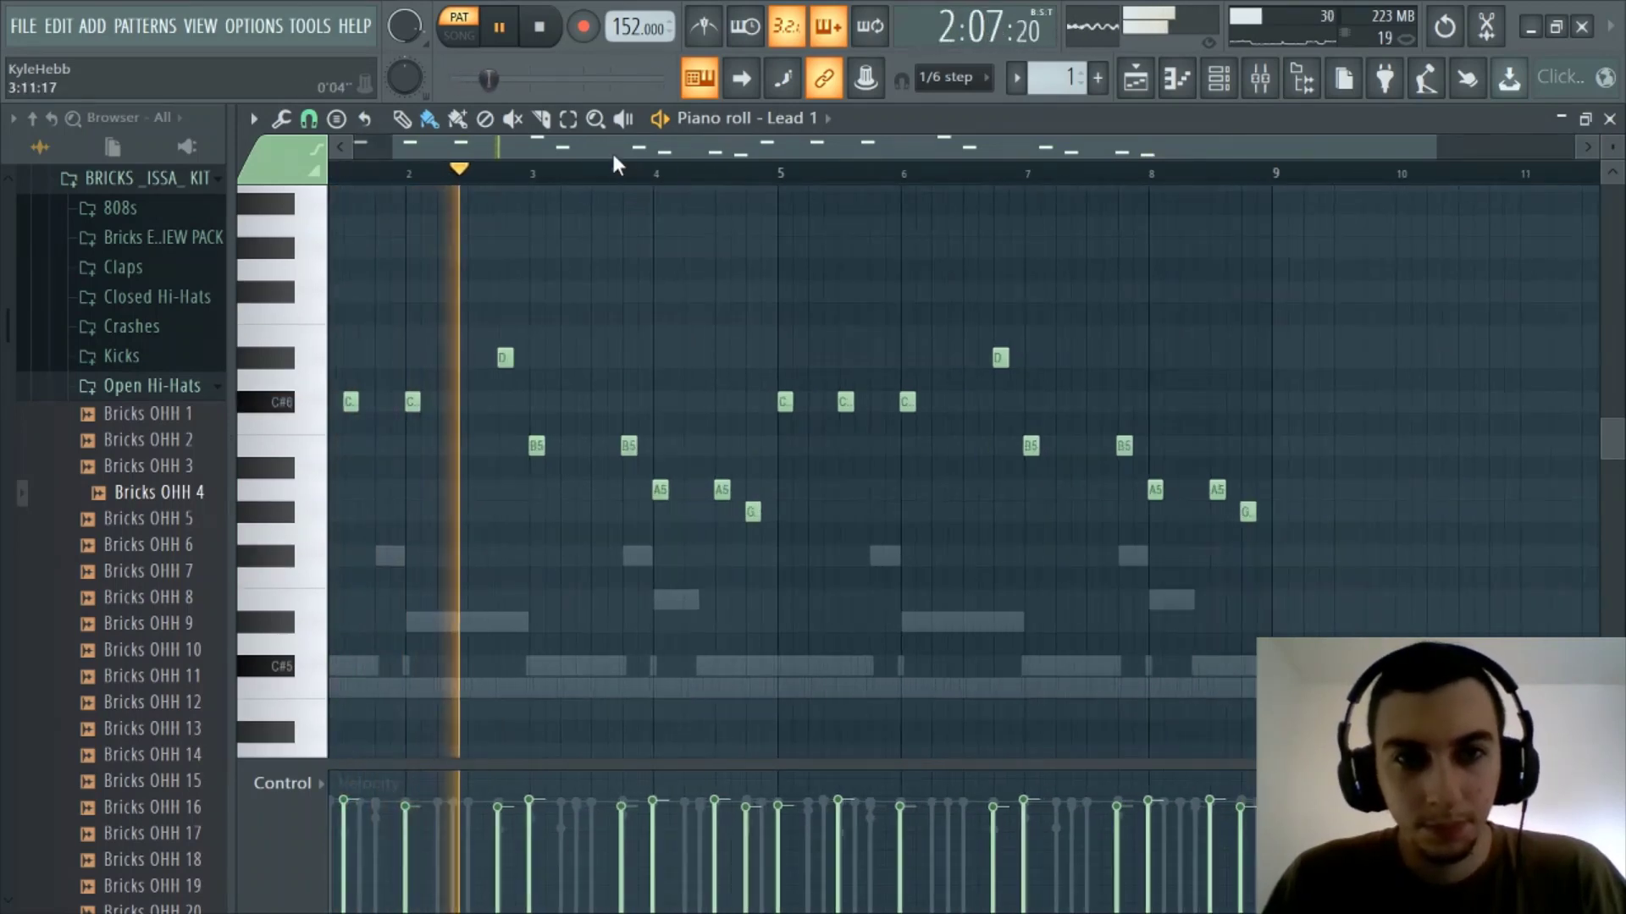
left_click_drag(613, 155, 436, 173)
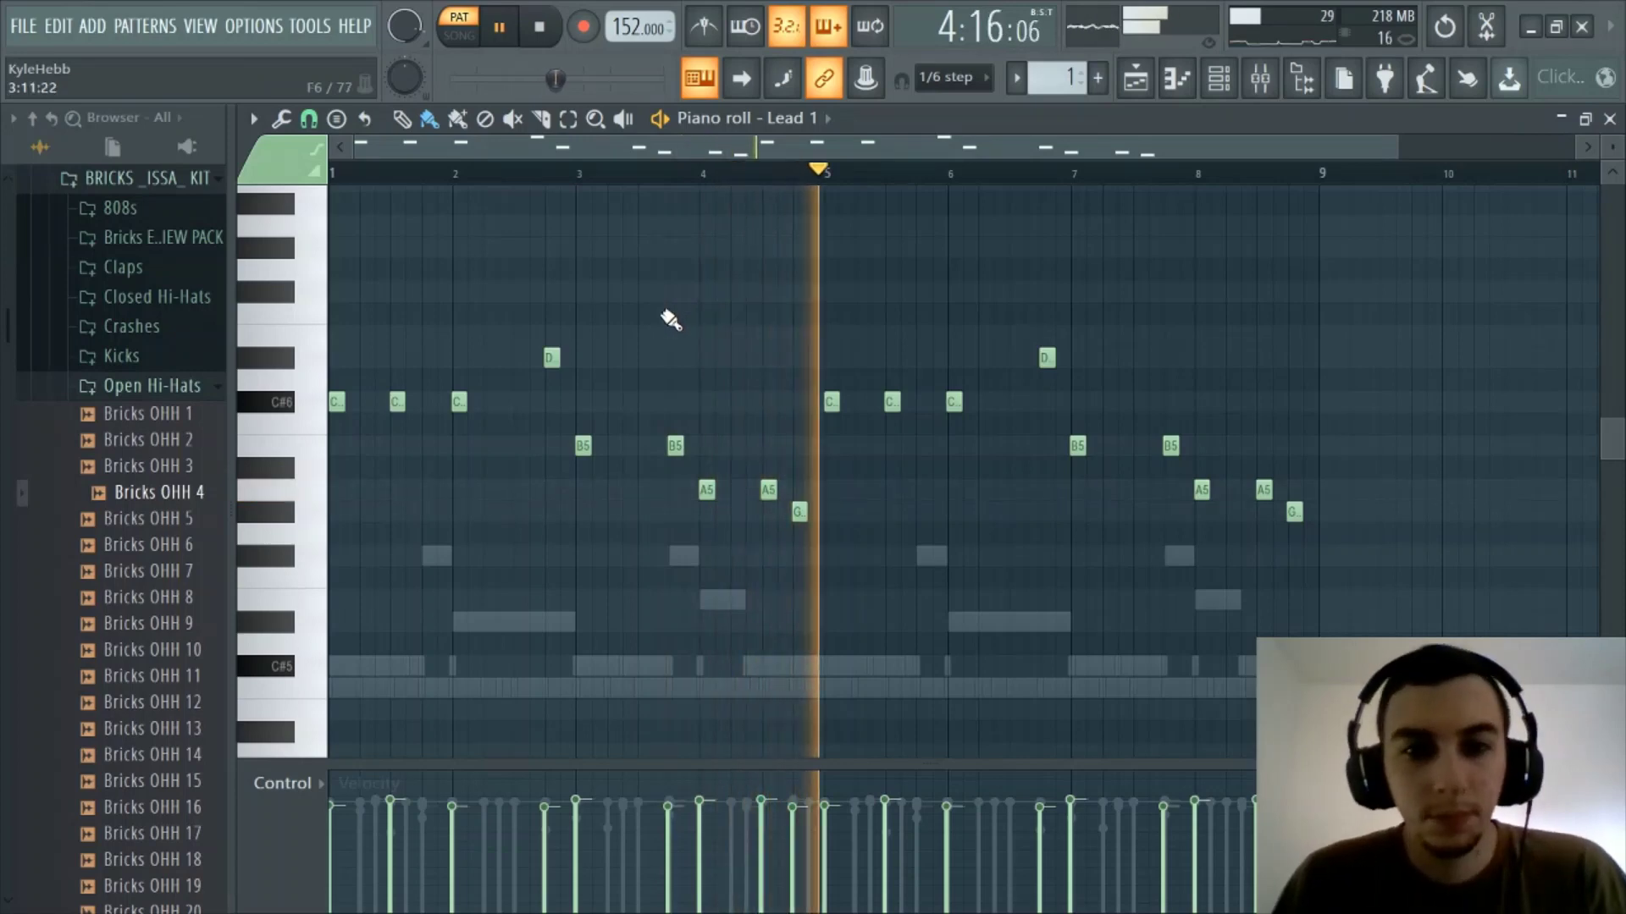
key("space")
scroll(581, 290, "up", 3)
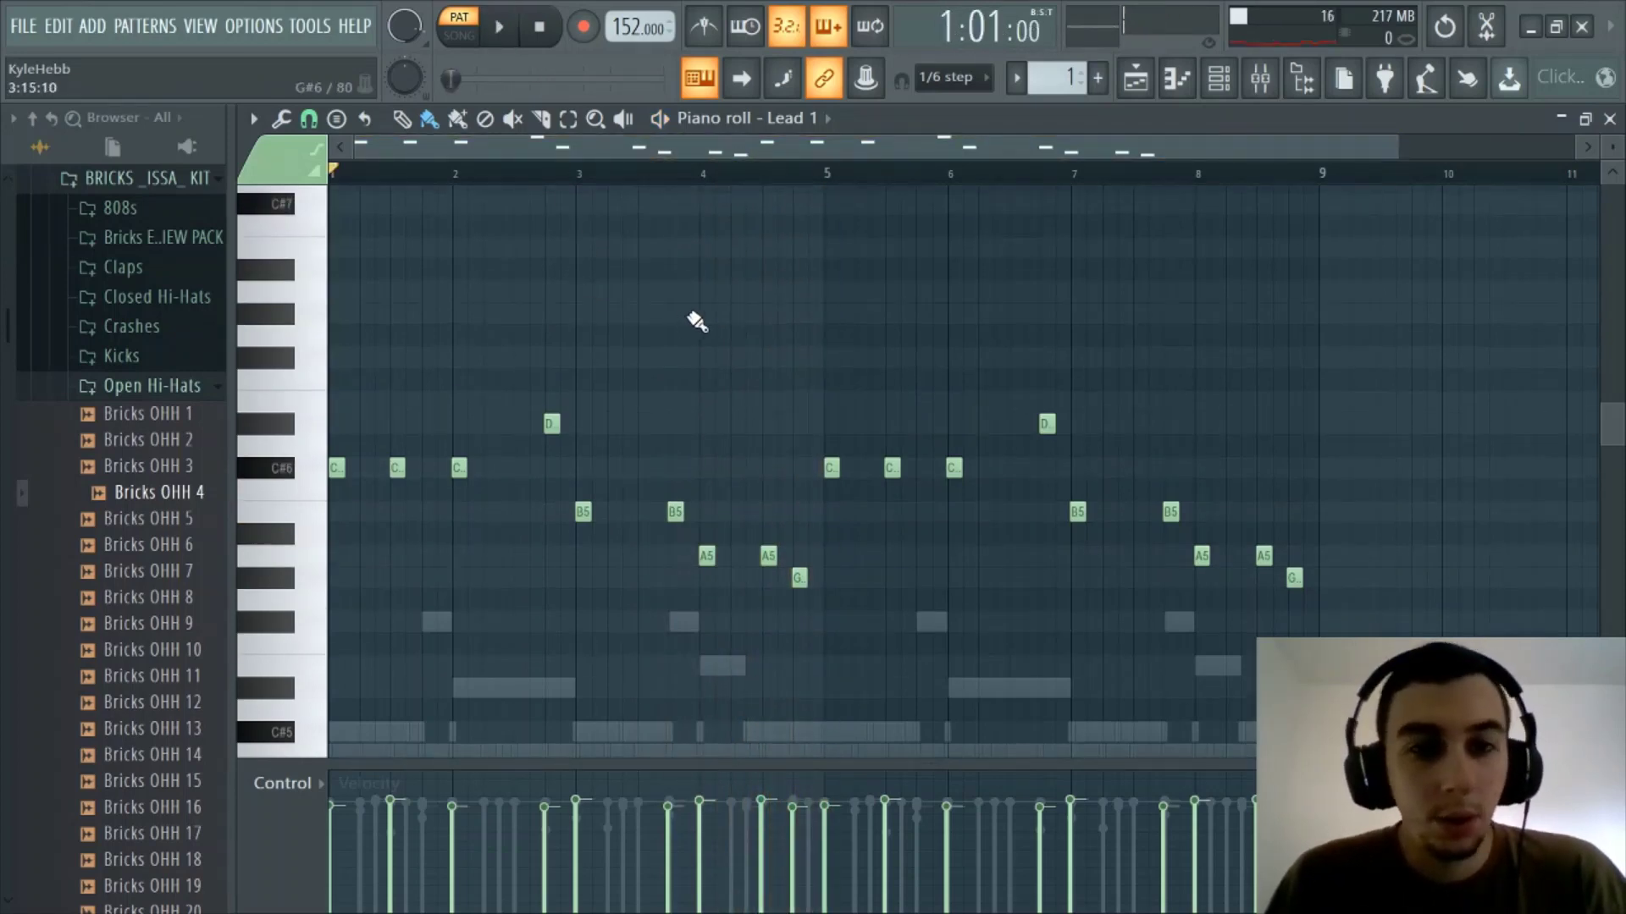
scroll(394, 151, "up", 2)
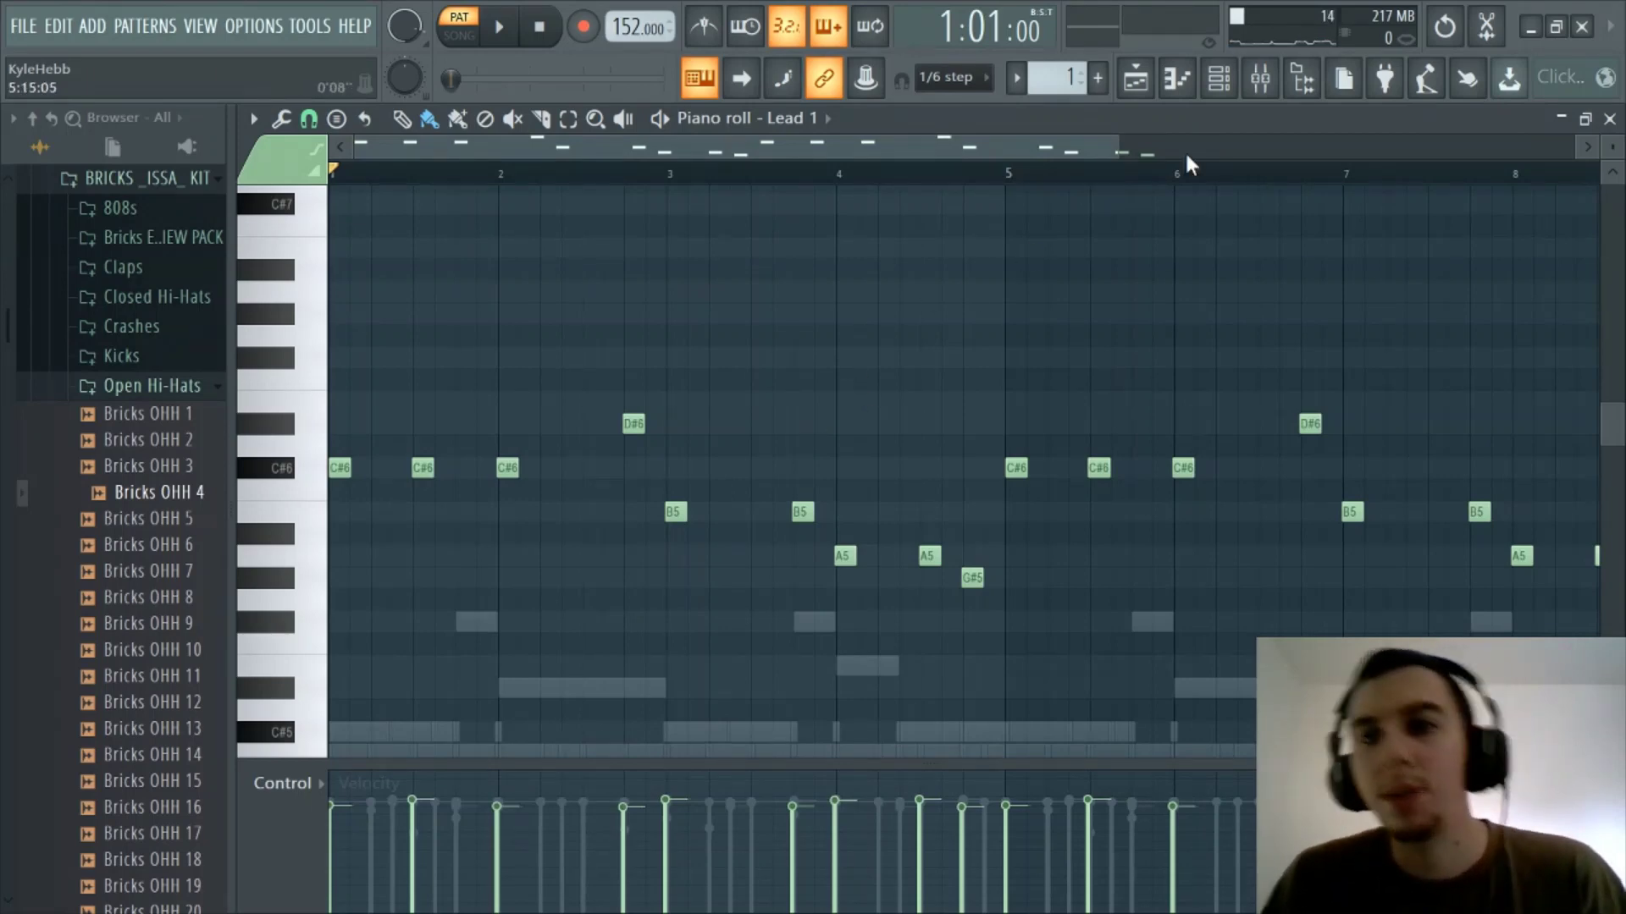
Step: Compare the channel rack with mixer track 13 and preview the Cymatics - Cobra Misc FX 13 sample
left_click(1233, 90)
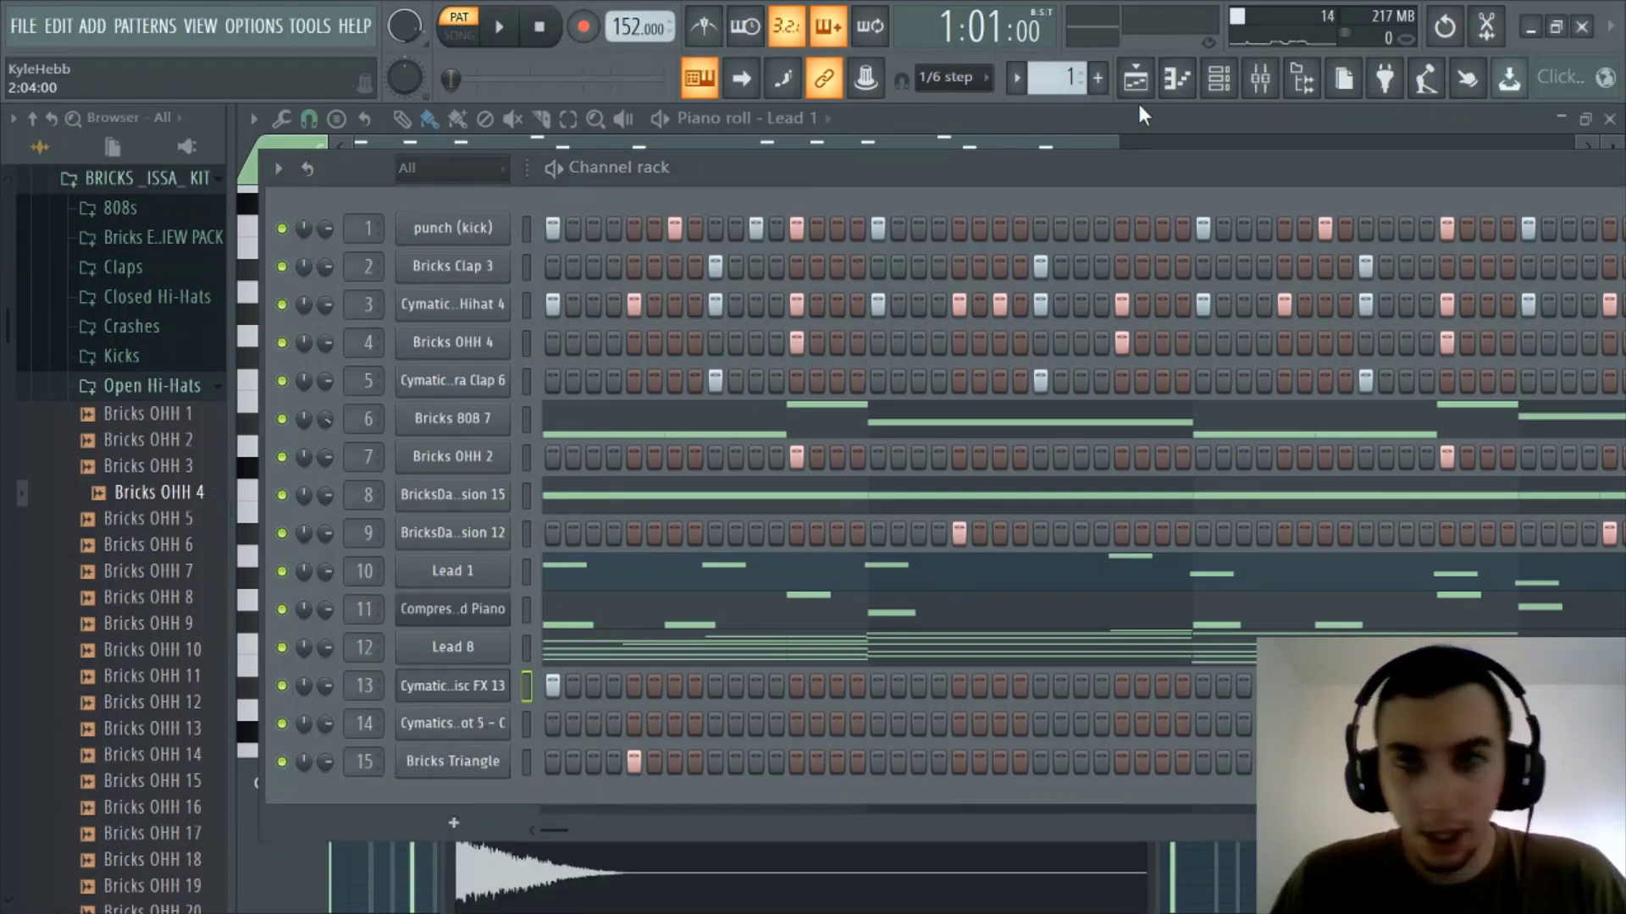
left_click(1219, 78)
left_click(1260, 77)
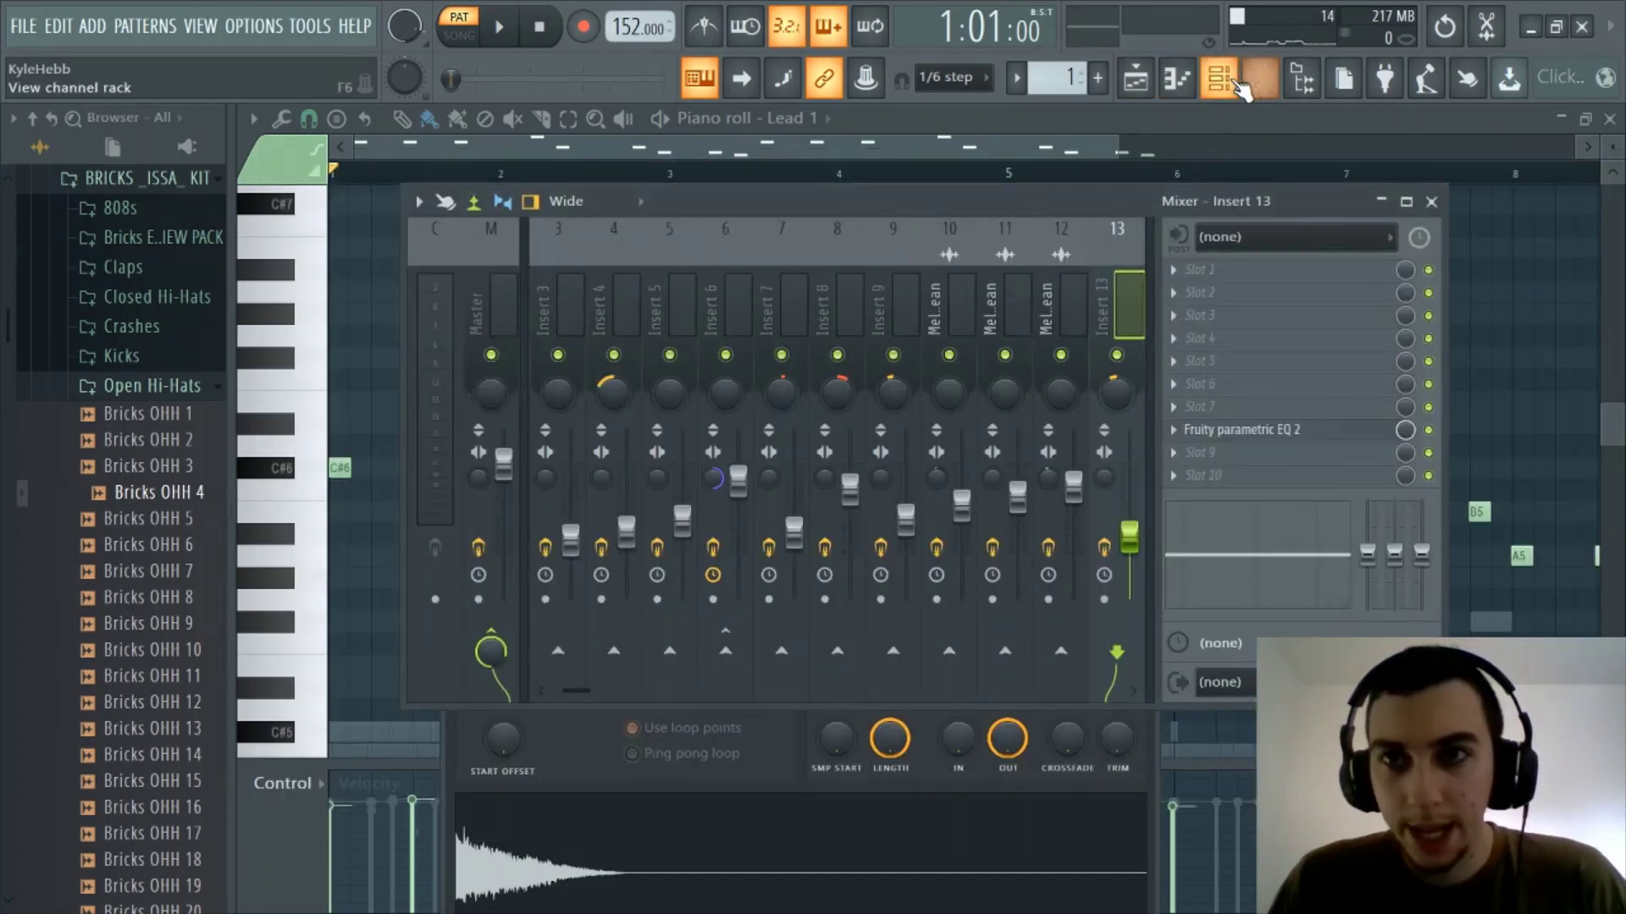
left_click(1260, 79)
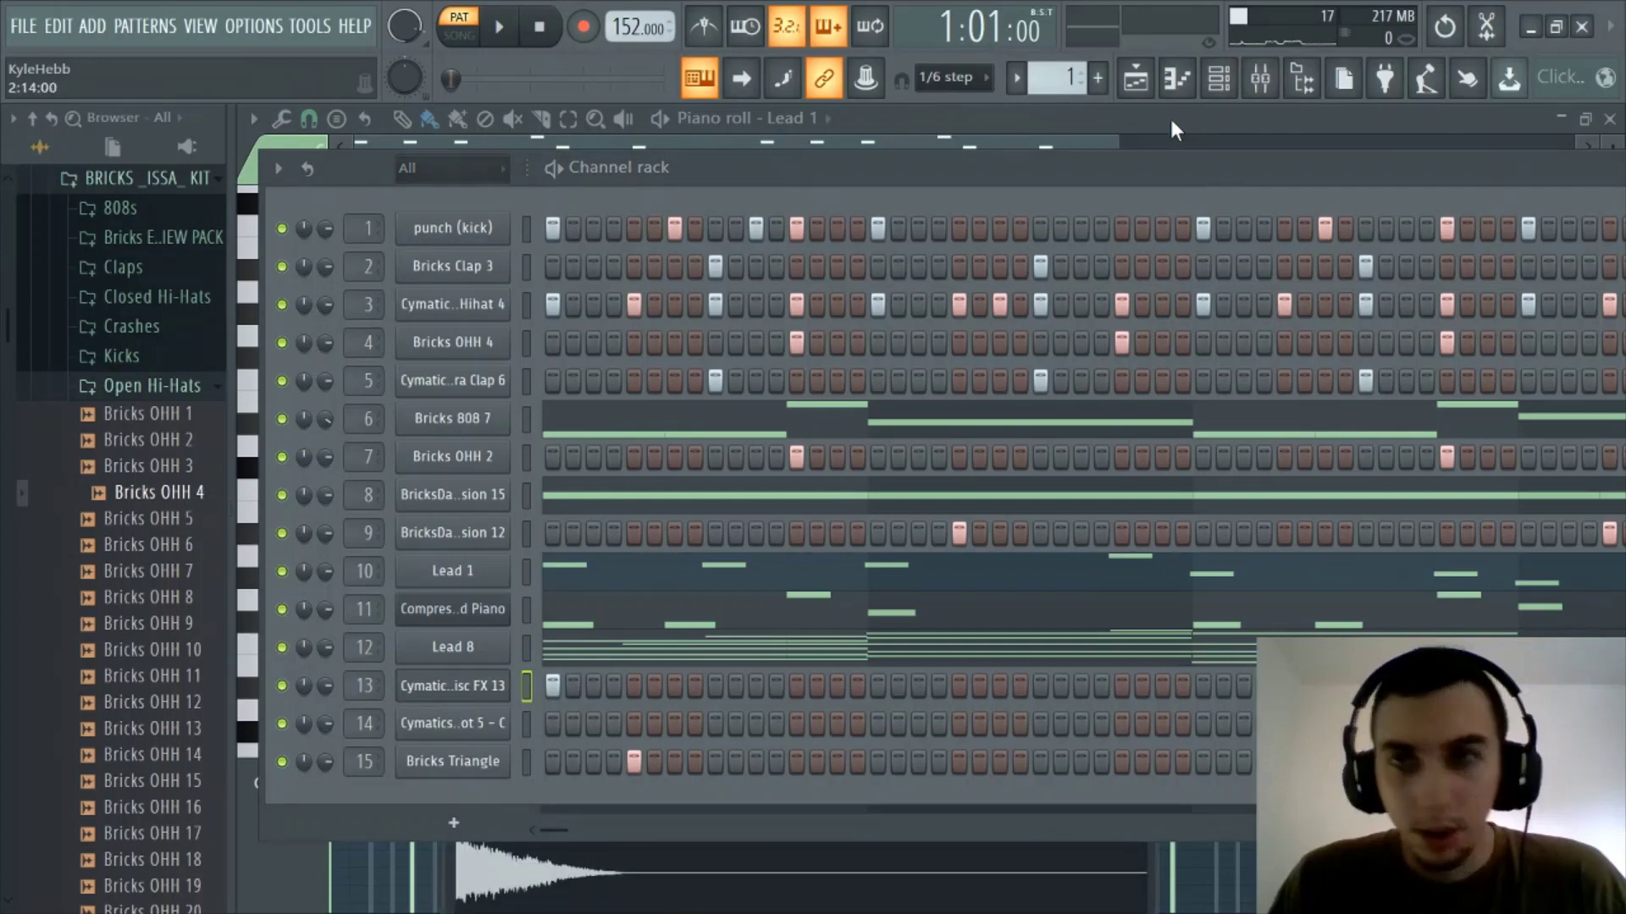
left_click(1220, 90)
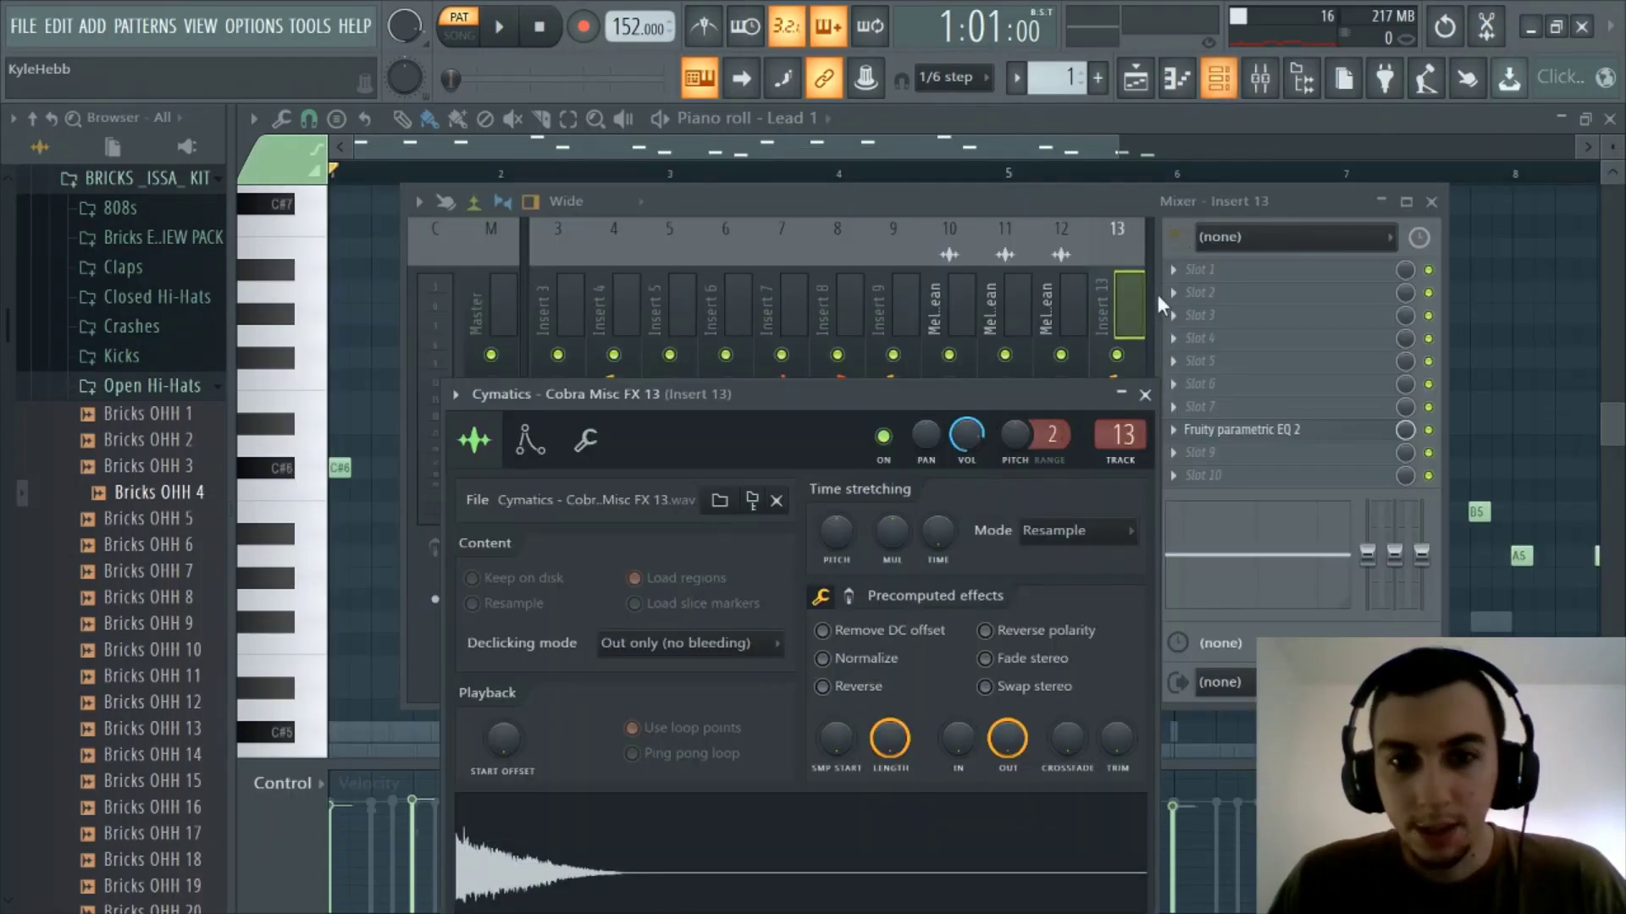
left_click(664, 853)
Step: Inspect the BricksDaMane Percussion 15 sample's channel settings and return to the channel rack
left_click(1203, 81)
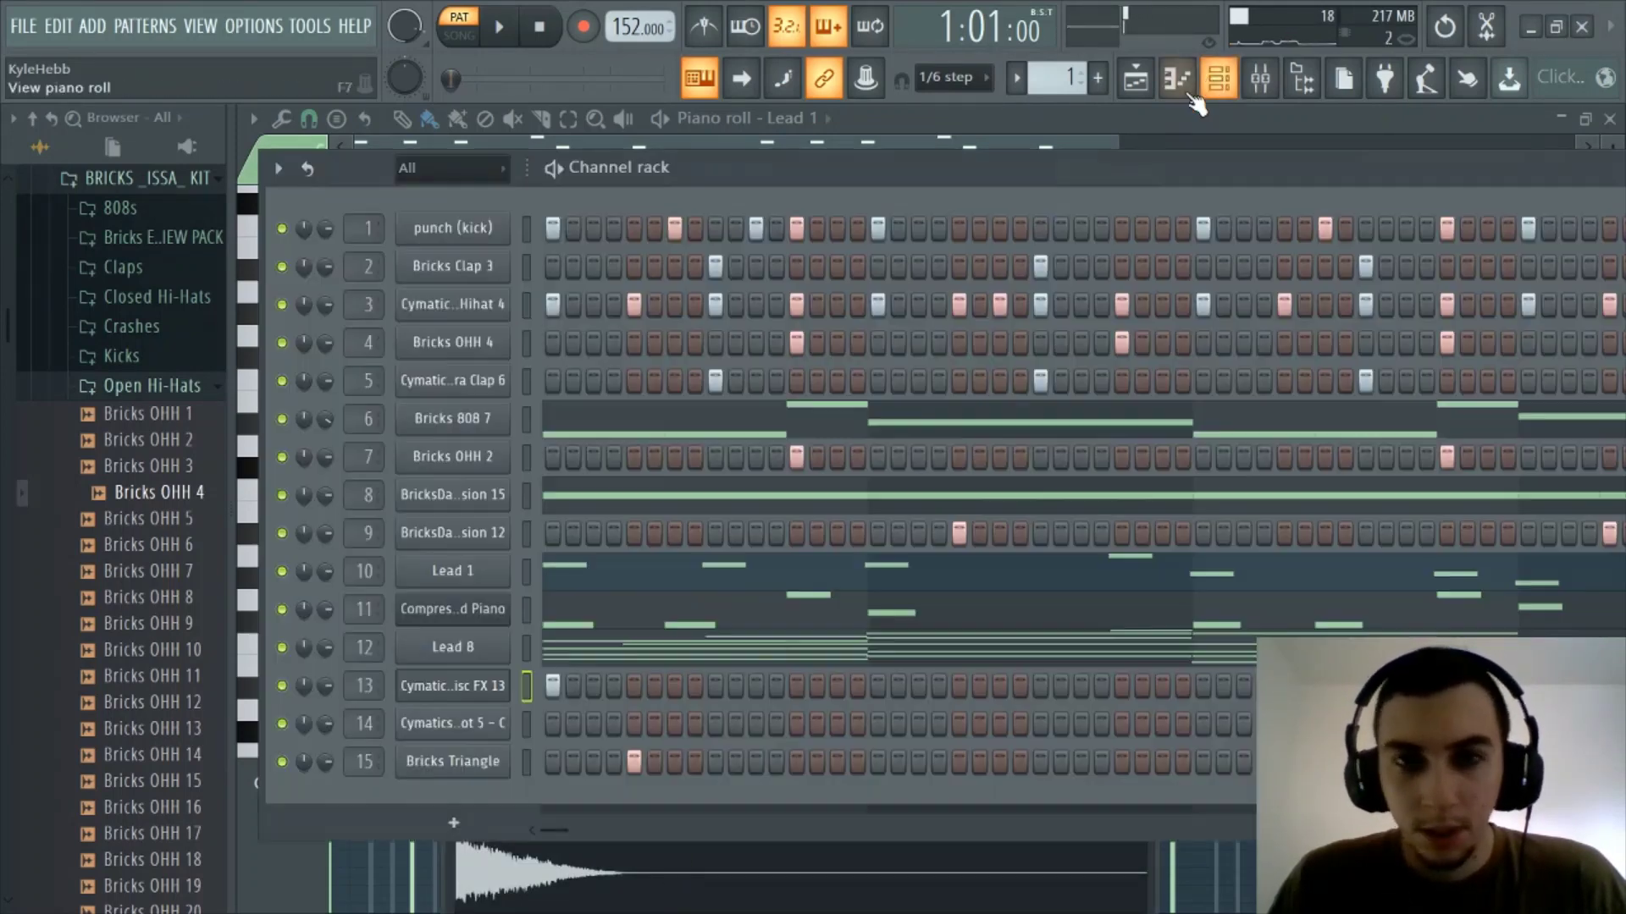
left_click(457, 459)
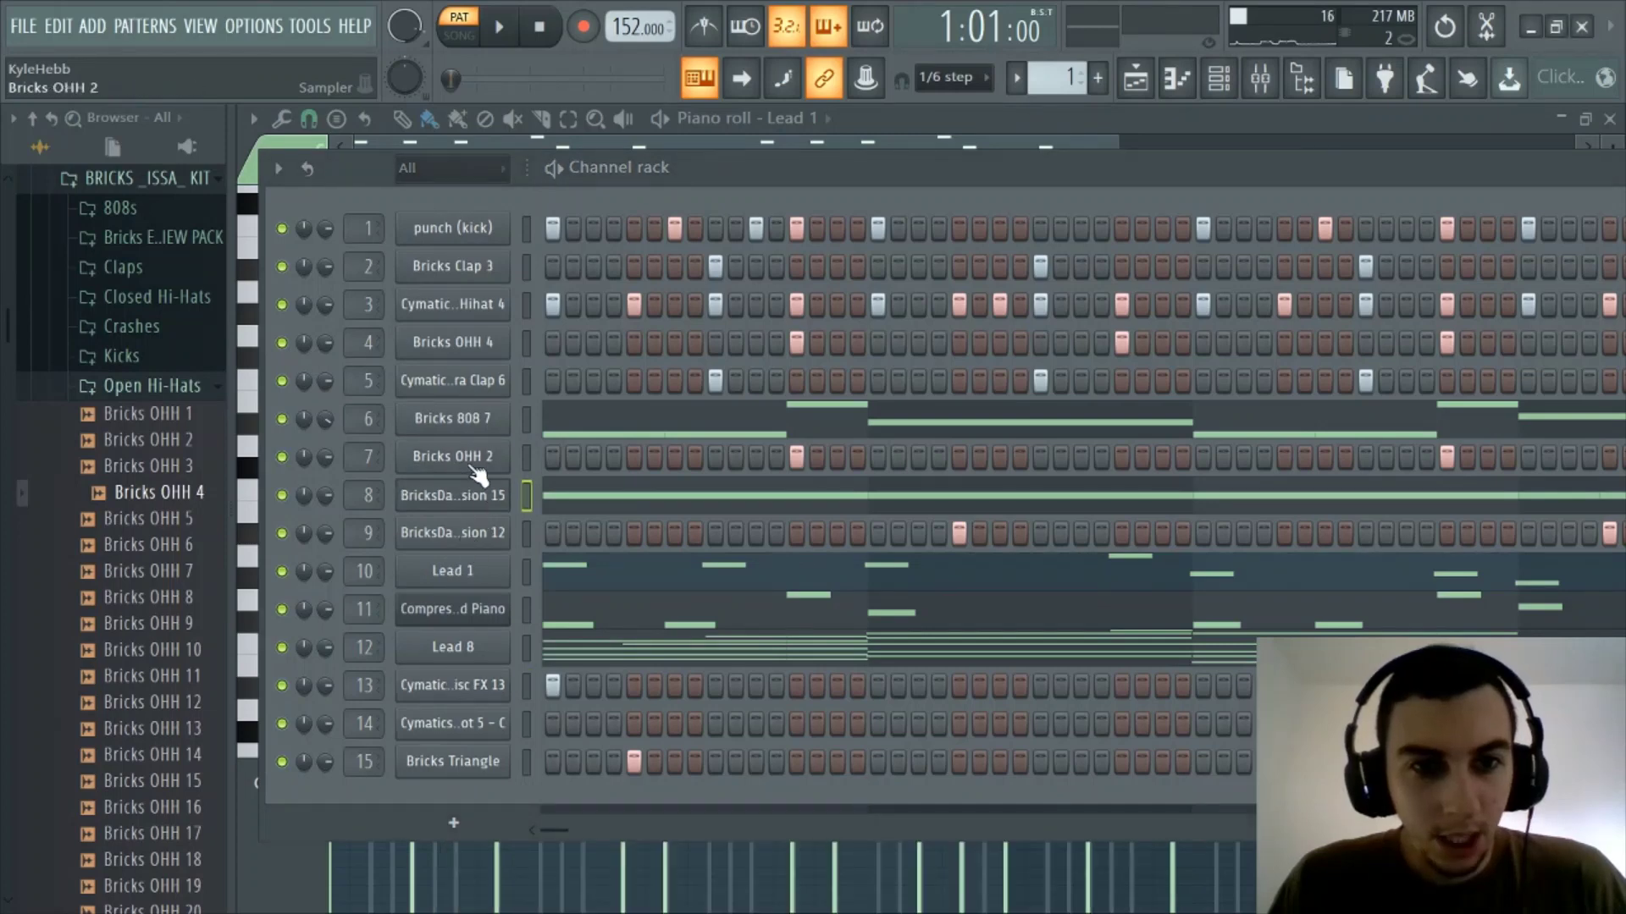
left_click(453, 494)
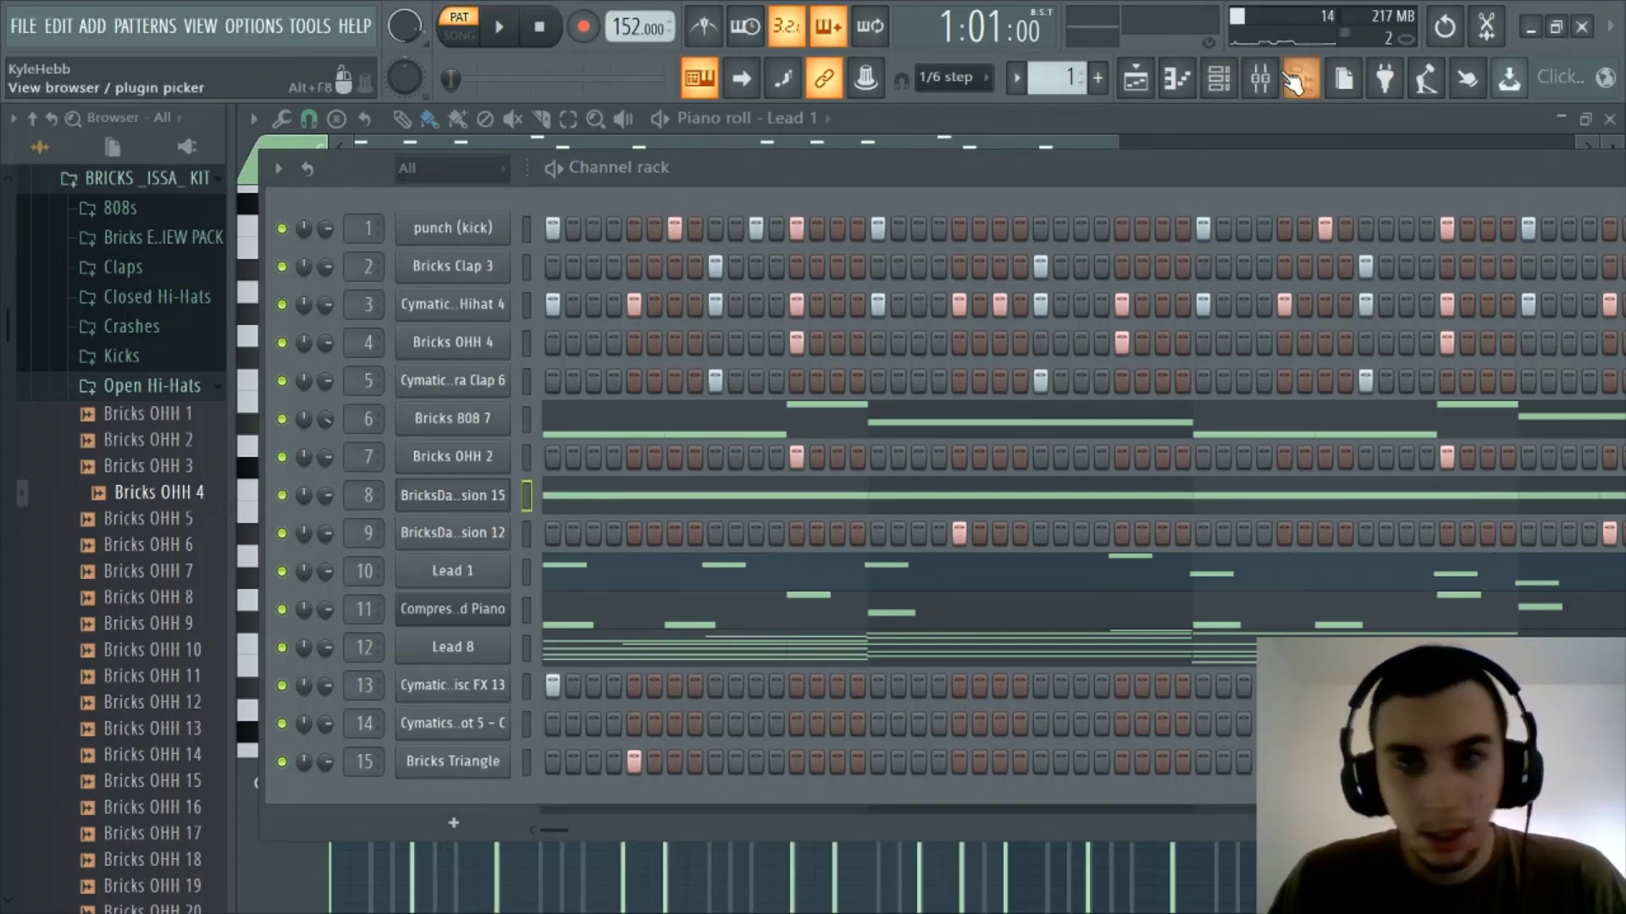
left_click(1219, 78)
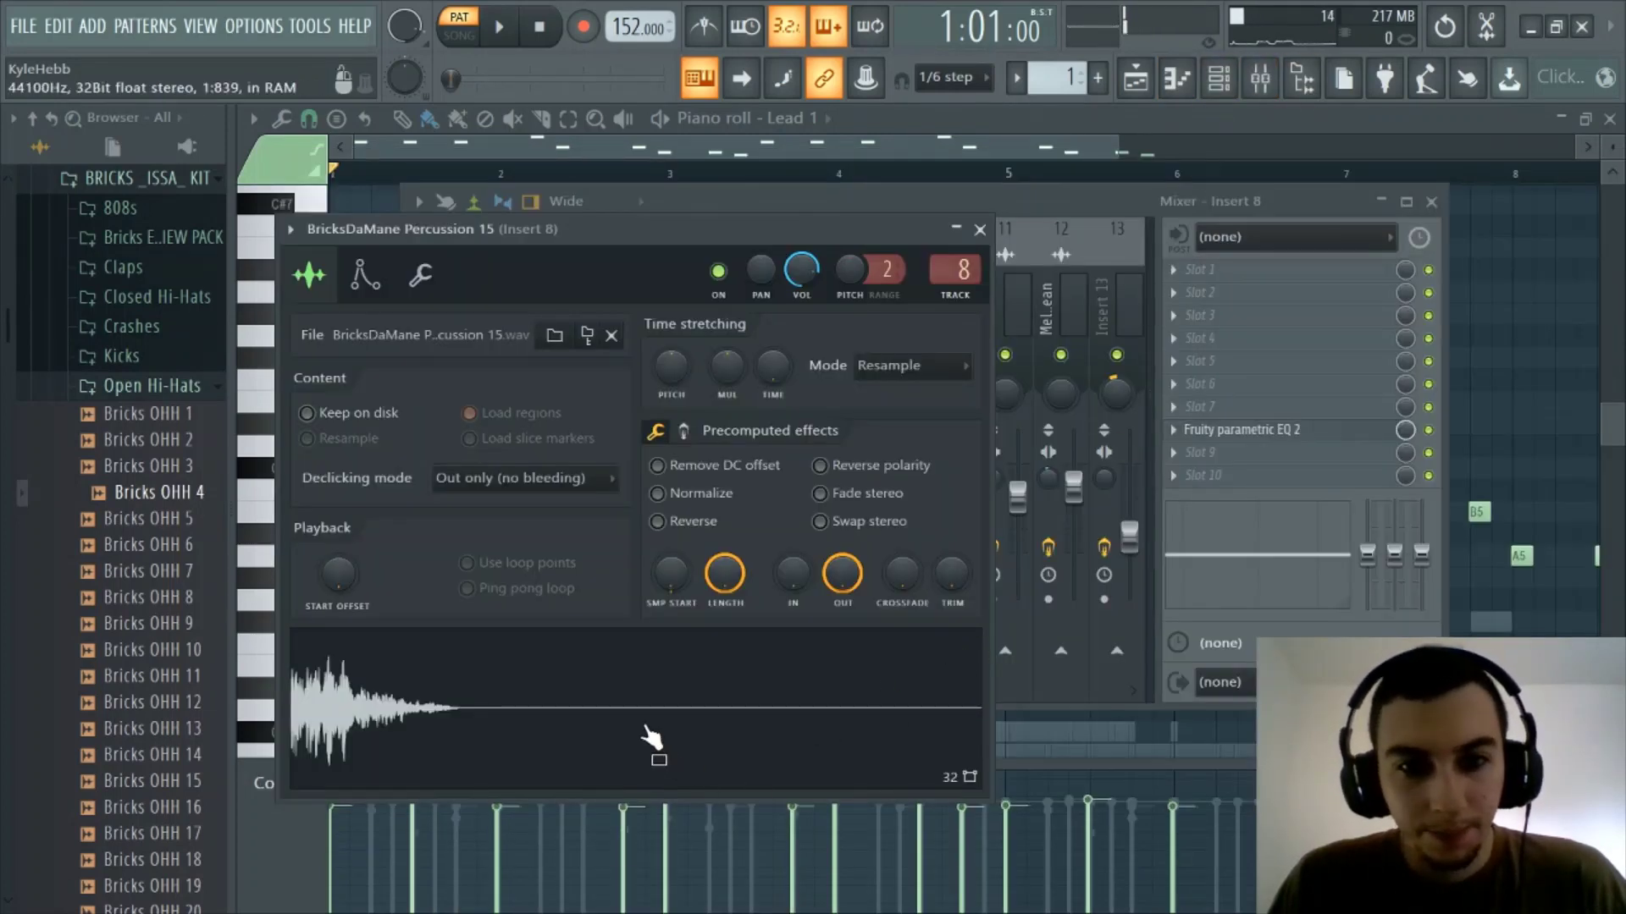
left_click(1218, 79)
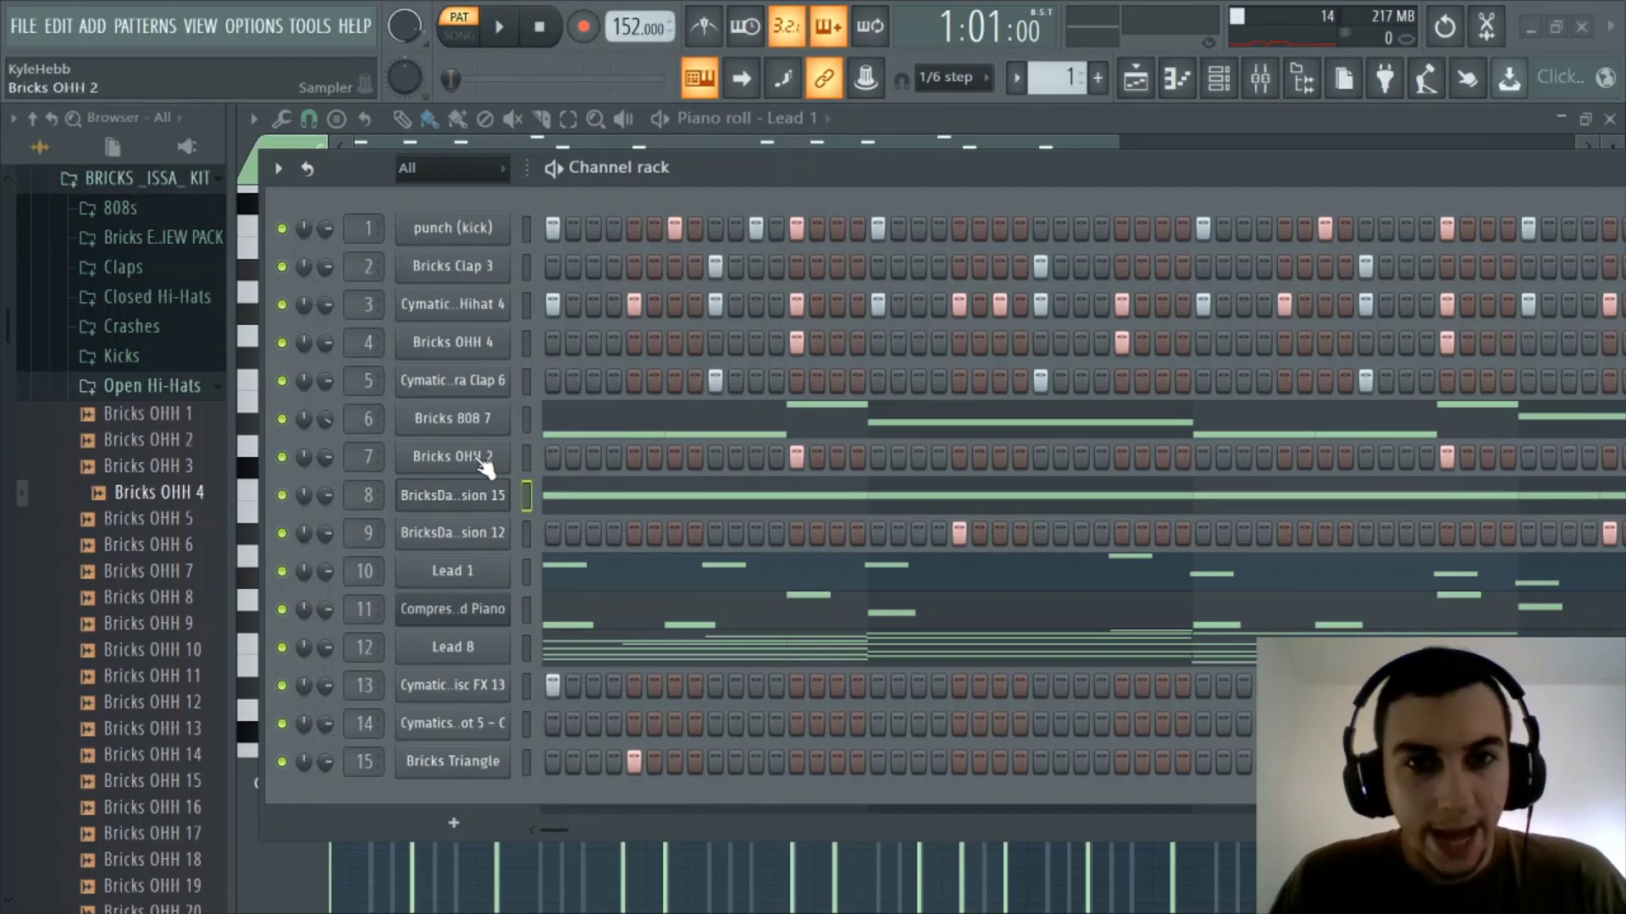
left_click(1219, 78)
left_click(1218, 78)
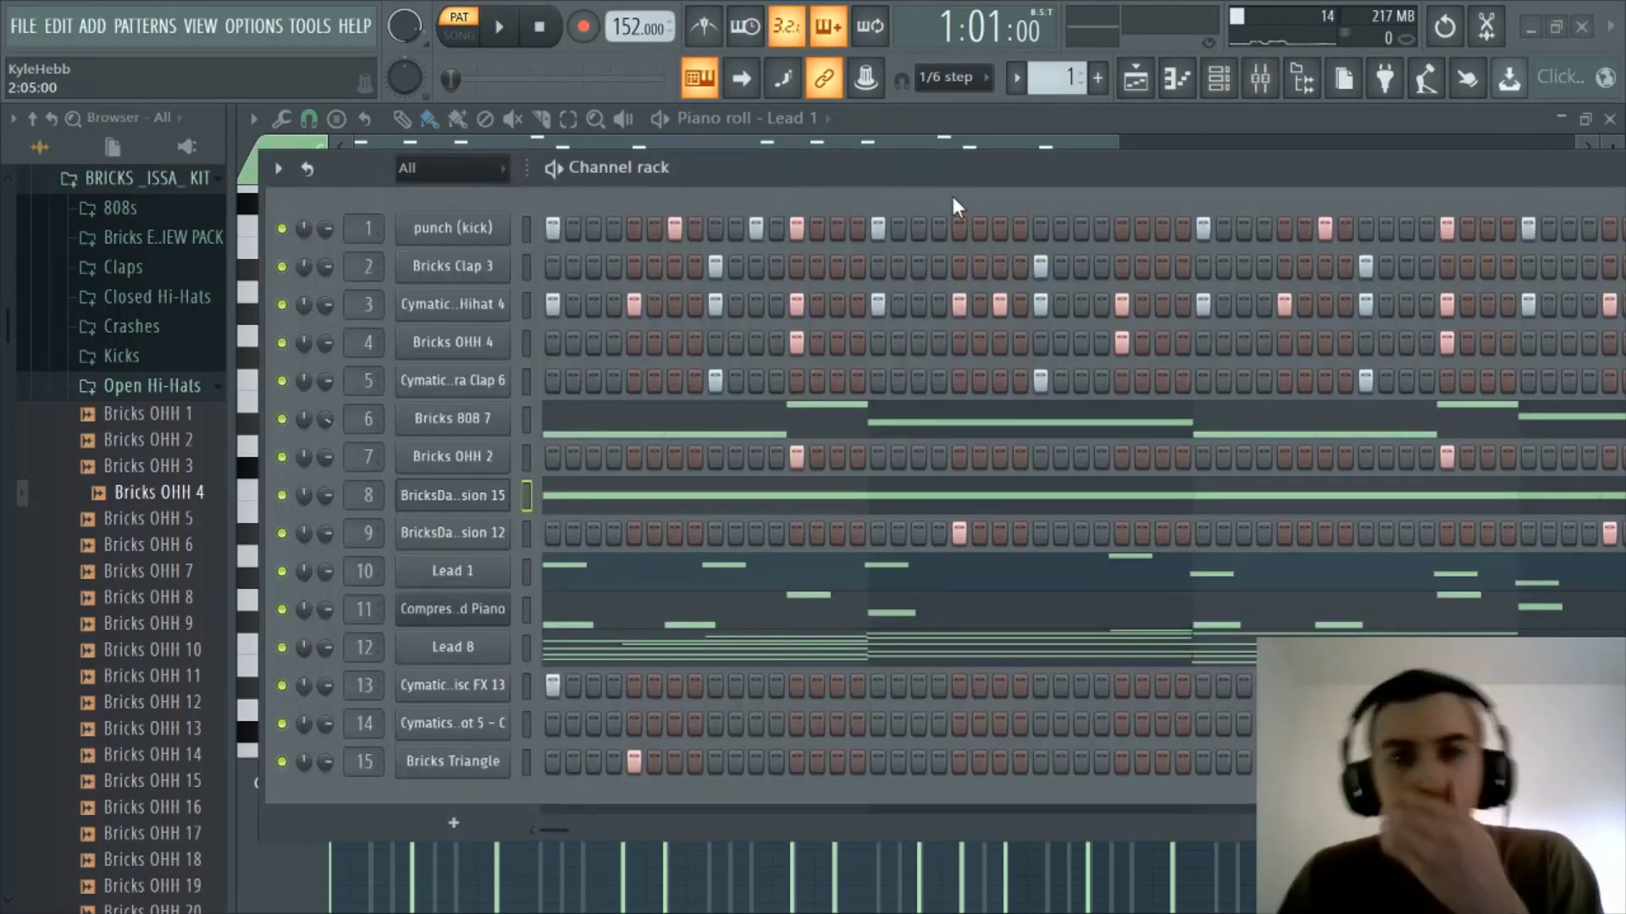
left_click_drag(956, 180, 947, 175)
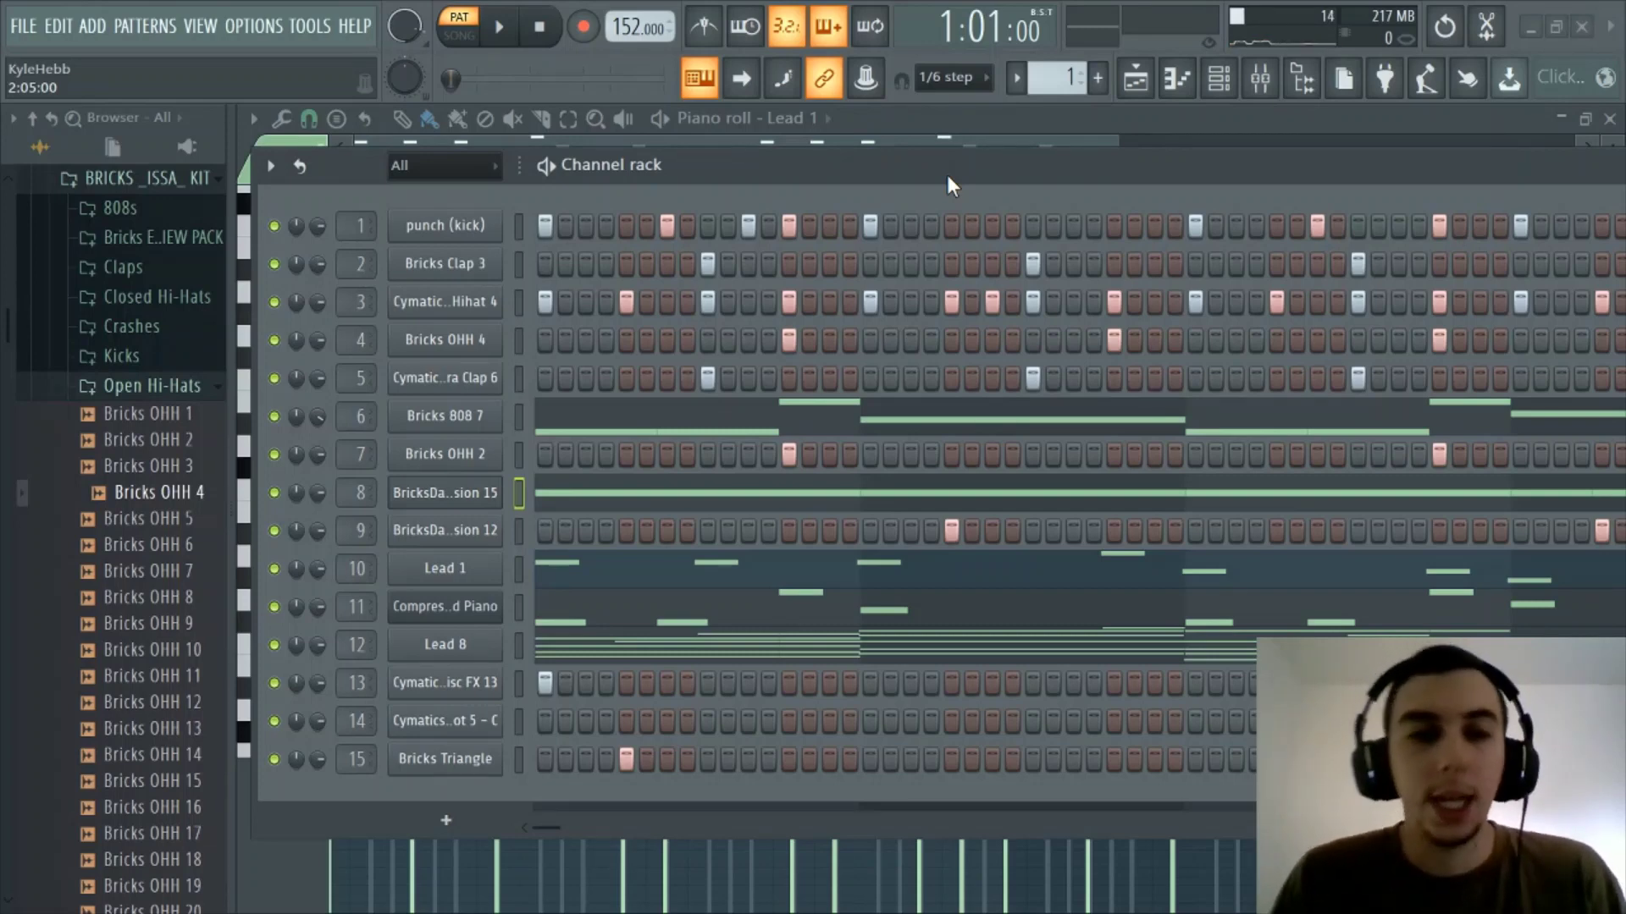
left_click_drag(943, 174, 954, 176)
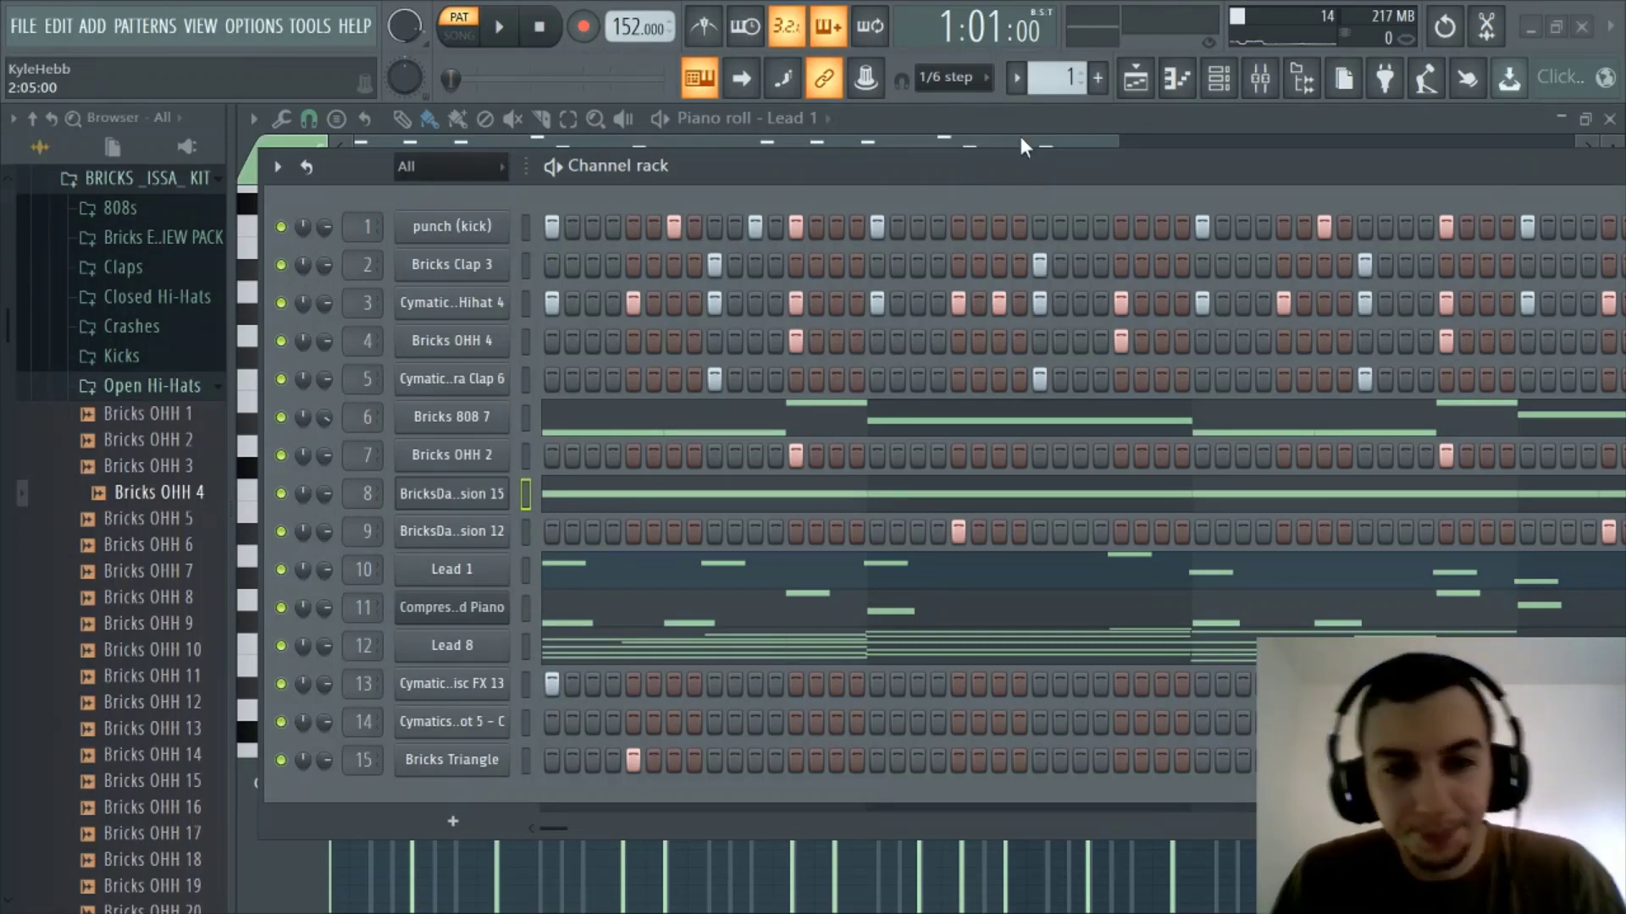
left_click(1219, 83)
left_click(1228, 83)
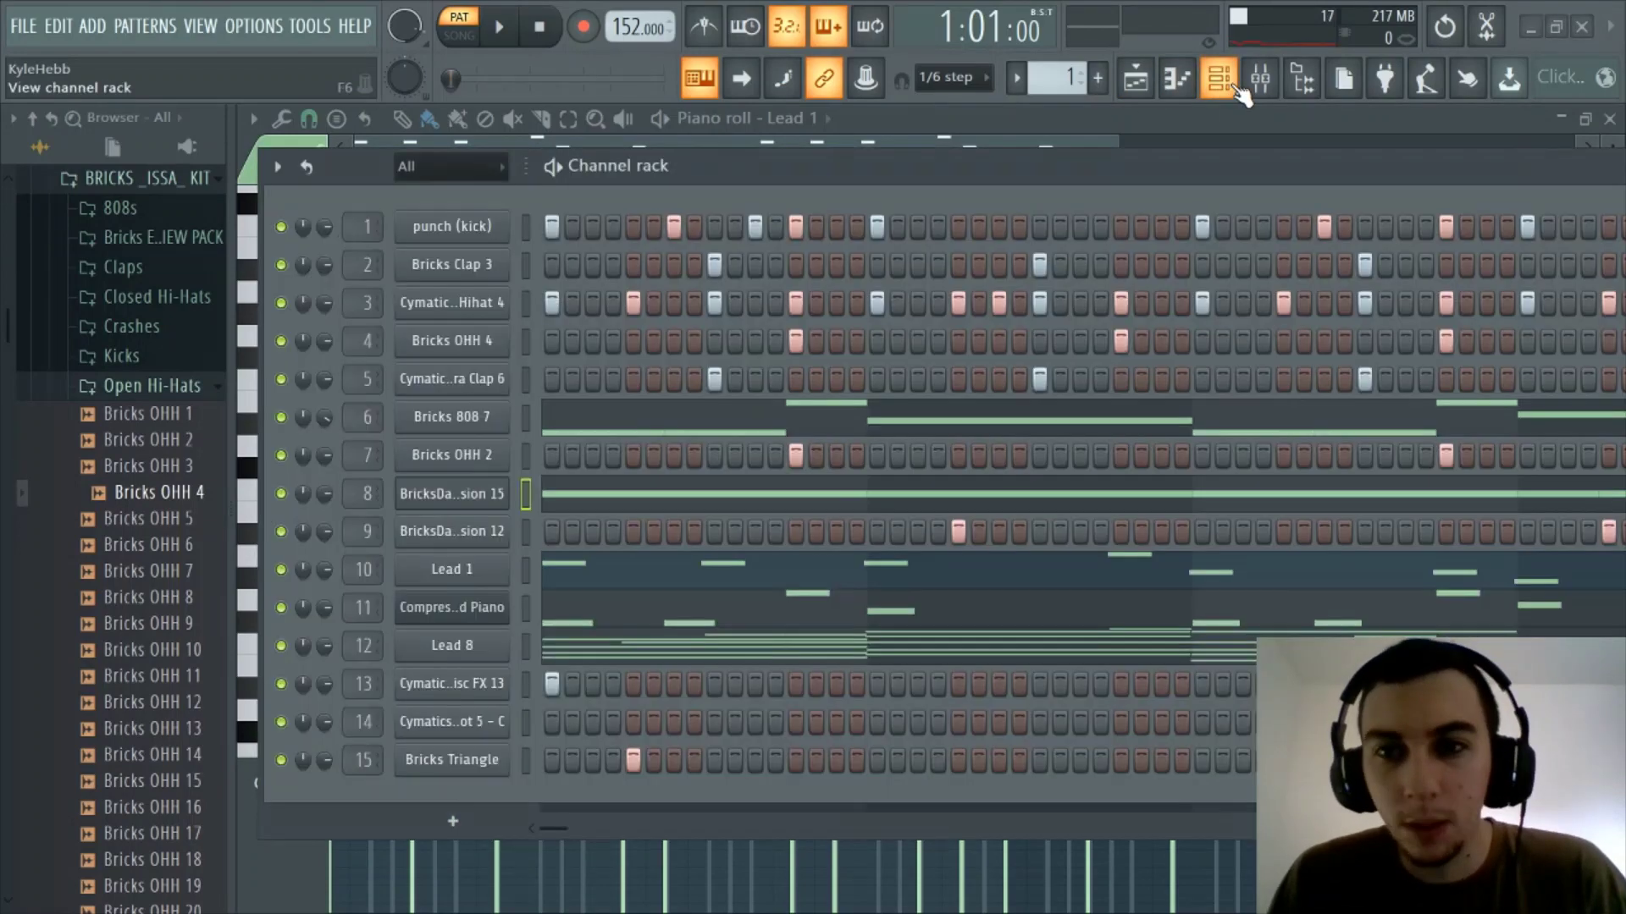
Step: Mute channels 8 to 14 in the channel rack, play the remaining drum and 808 channels, and stop playback
left_click(1228, 83)
left_click(1228, 83)
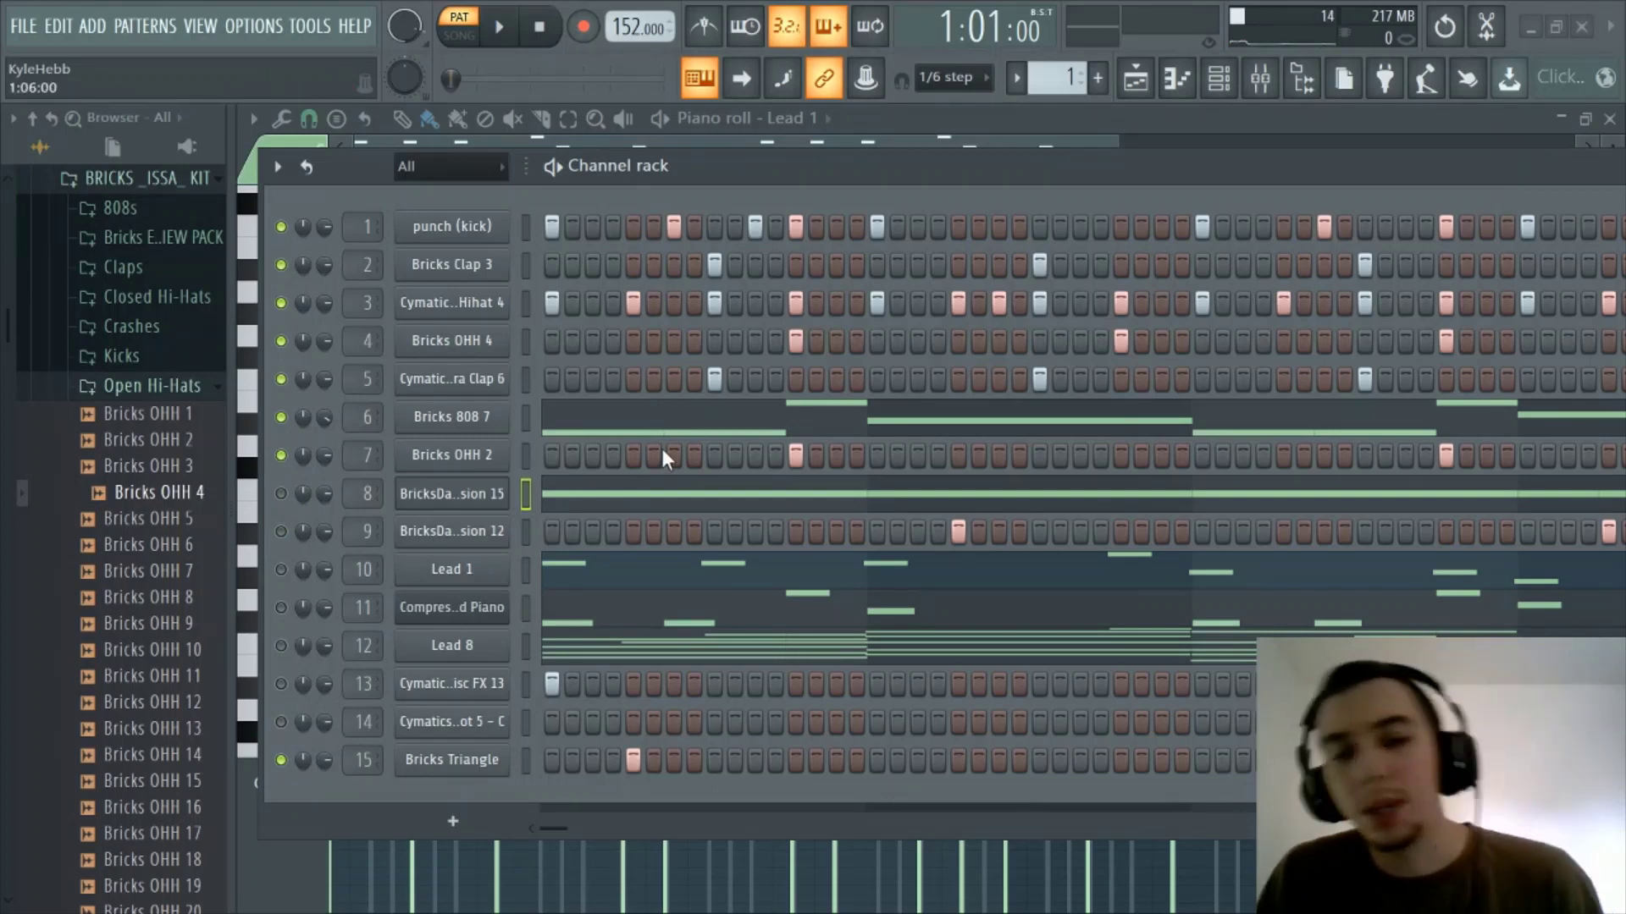
left_click(1260, 78)
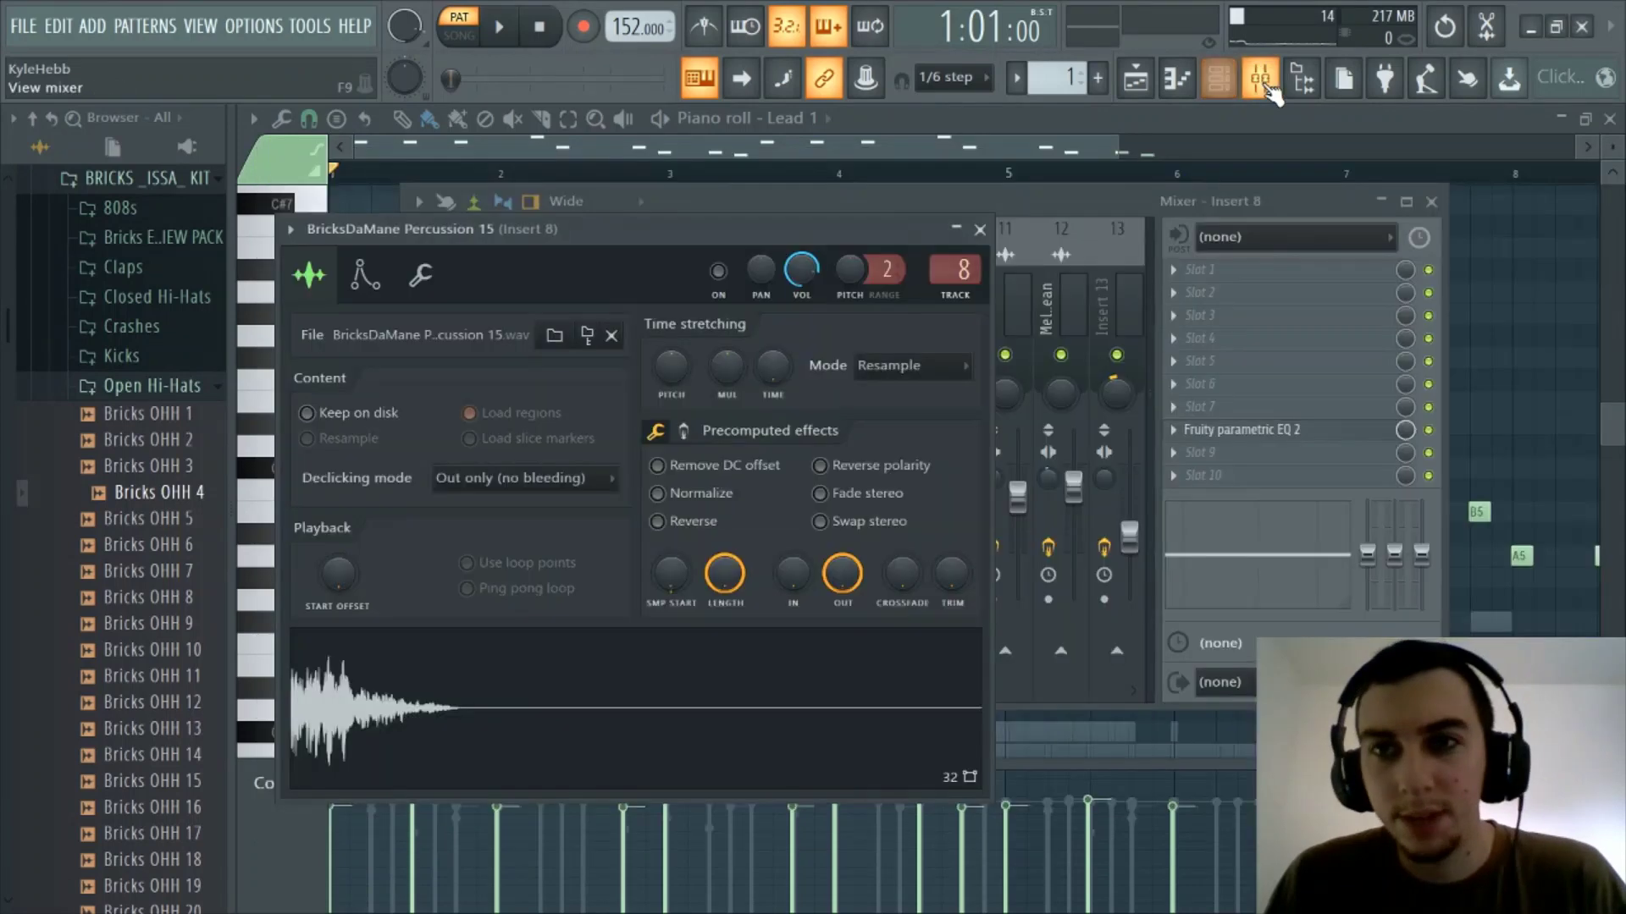
left_click(1227, 84)
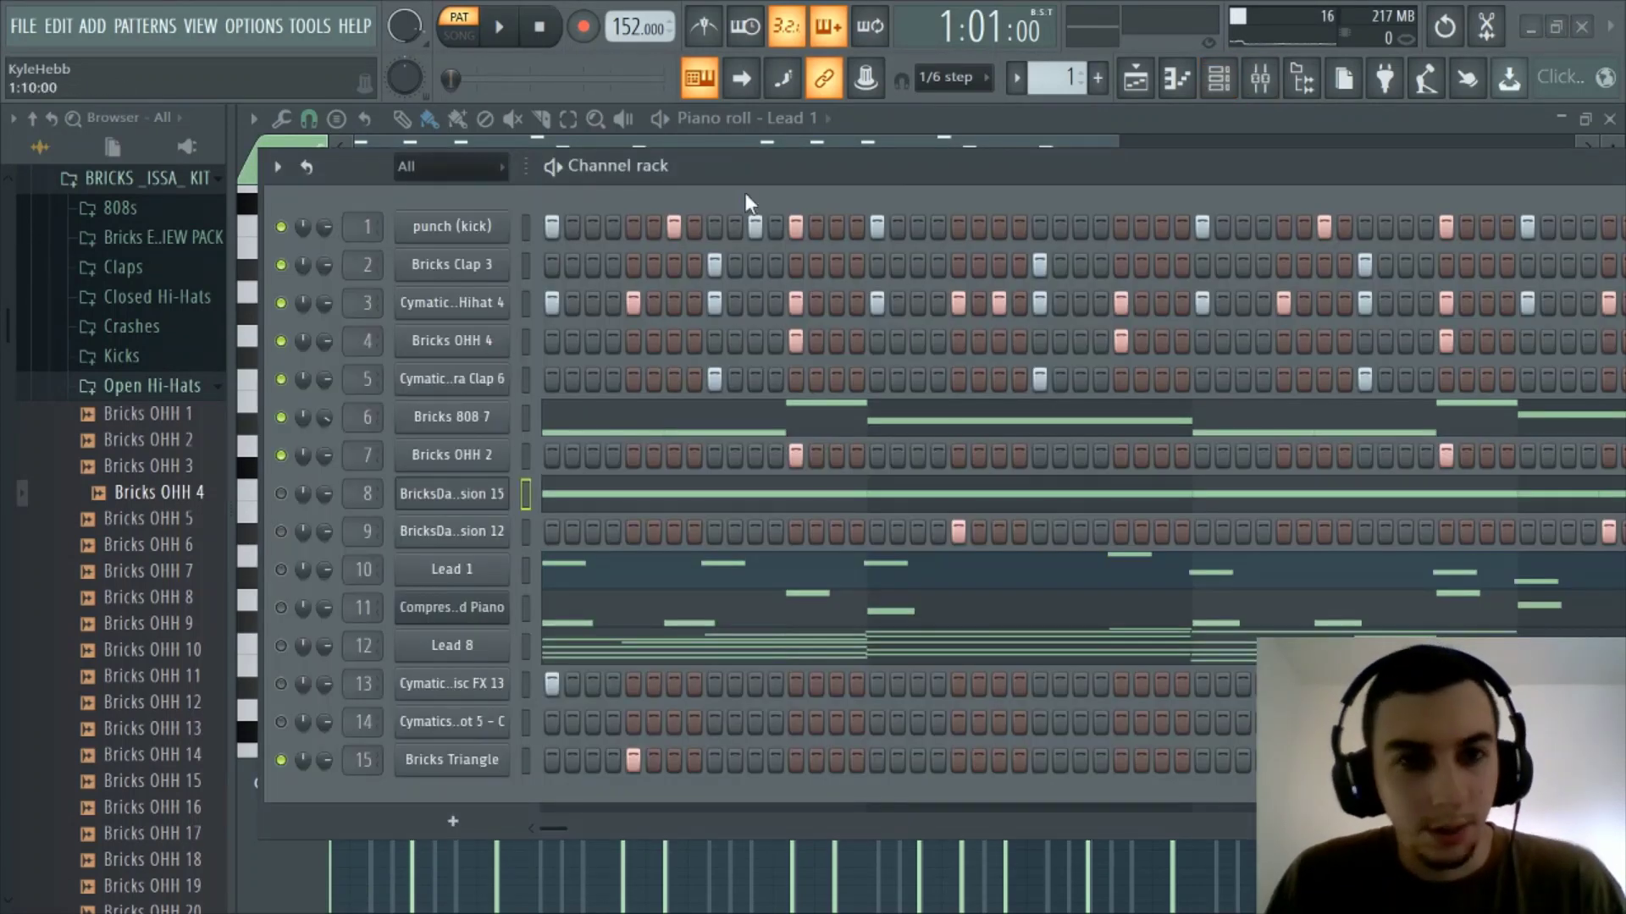
left_click_drag(828, 168, 813, 167)
key("space")
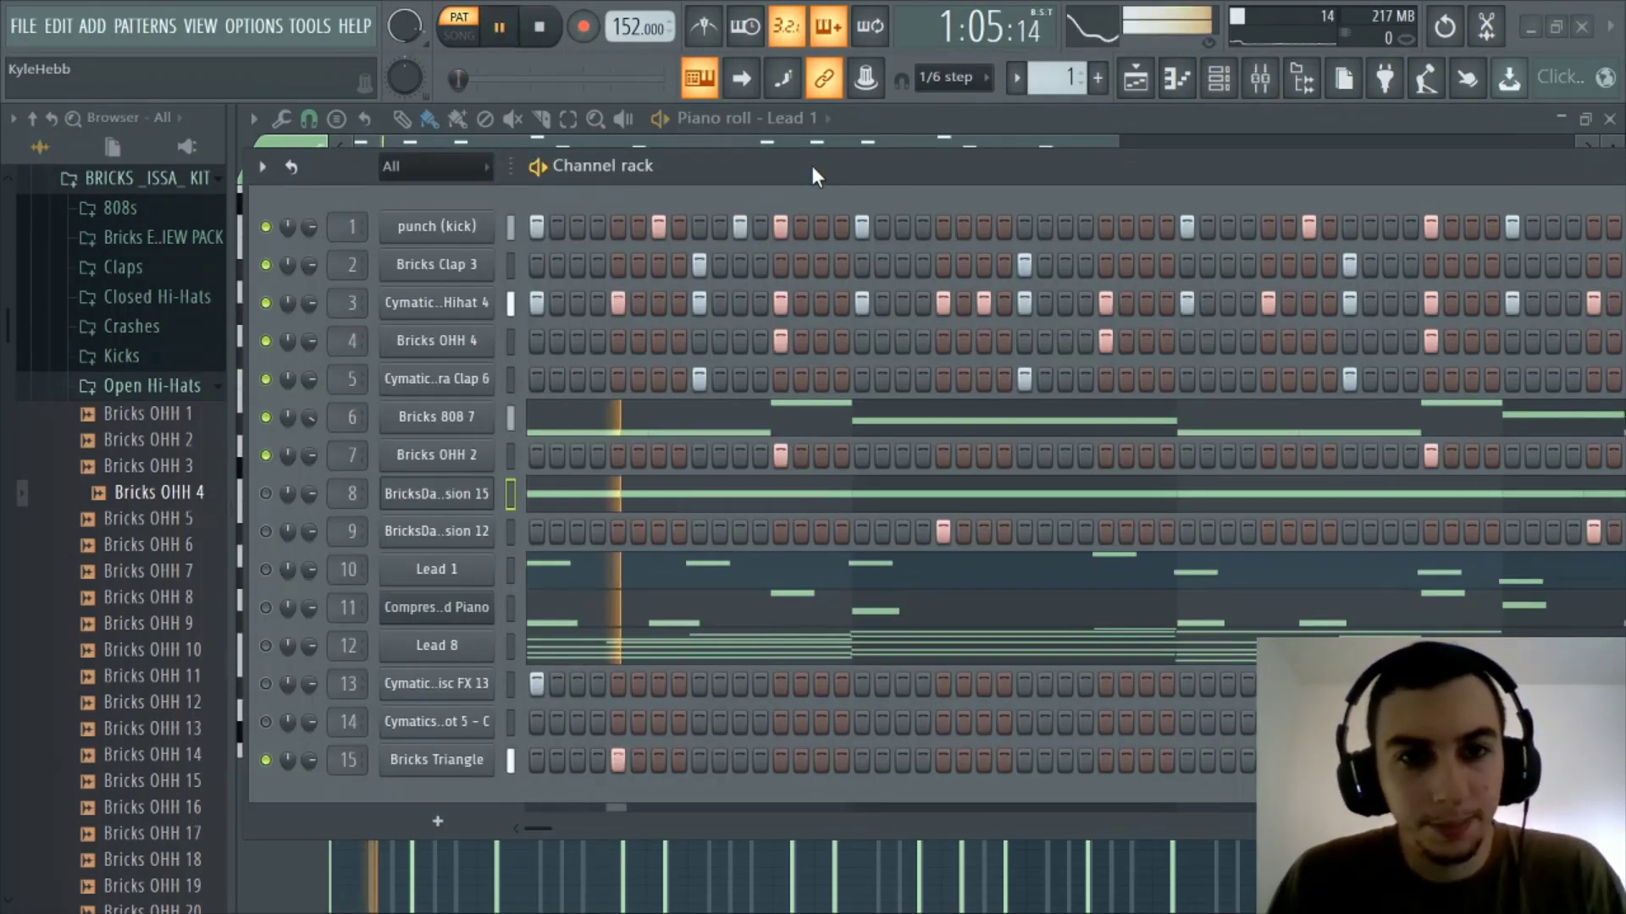
left_click_drag(812, 168, 811, 168)
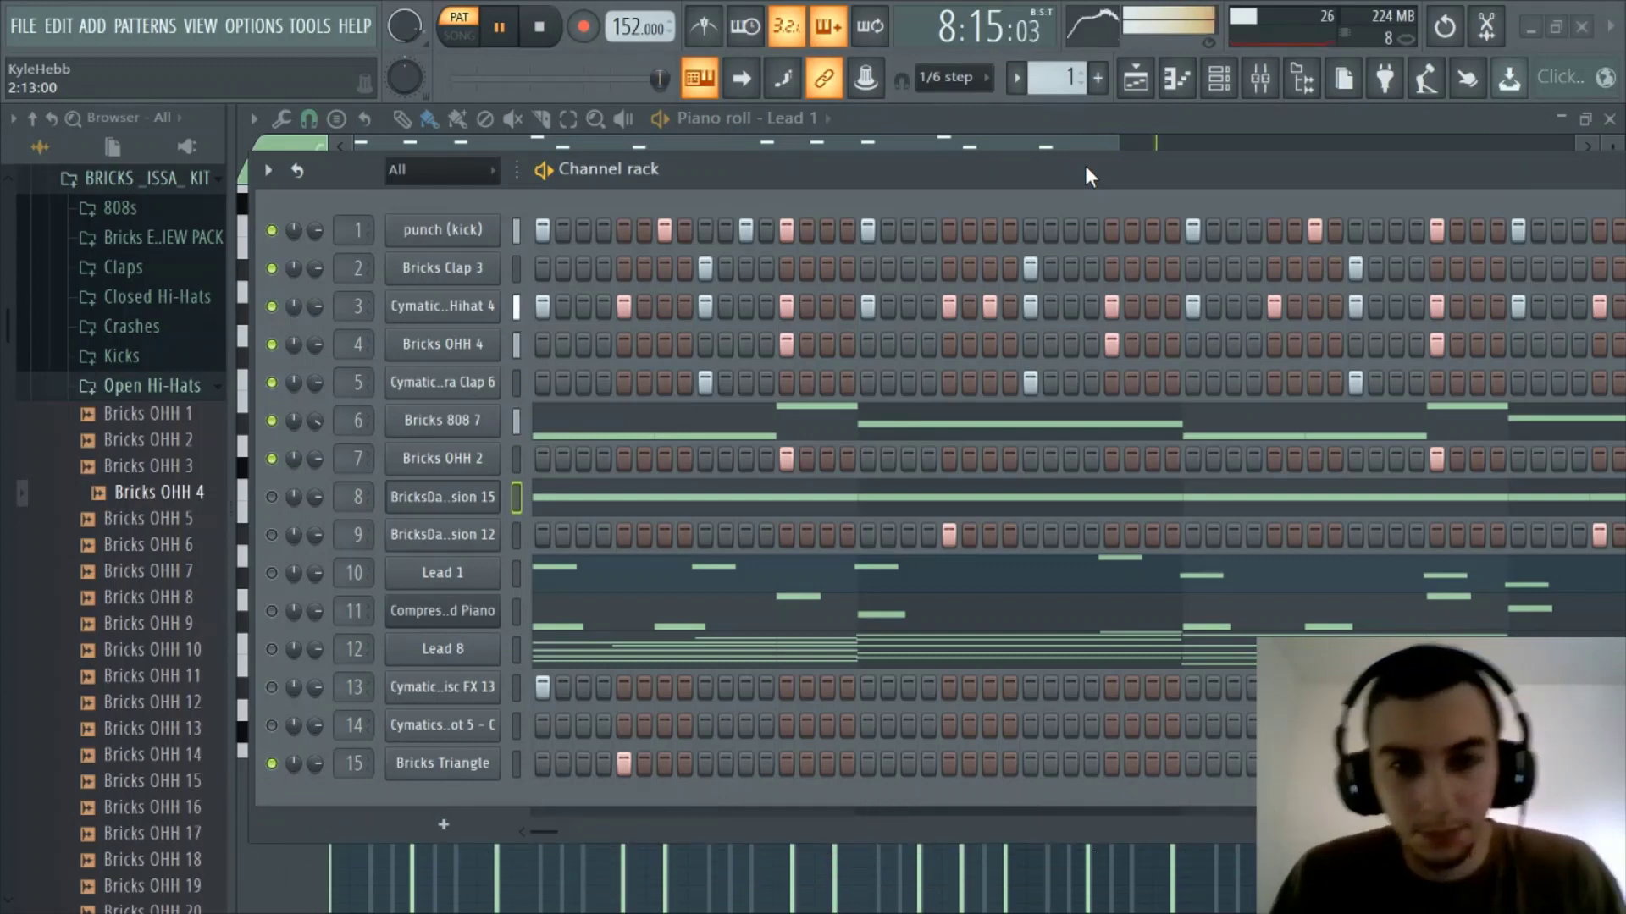
key("space")
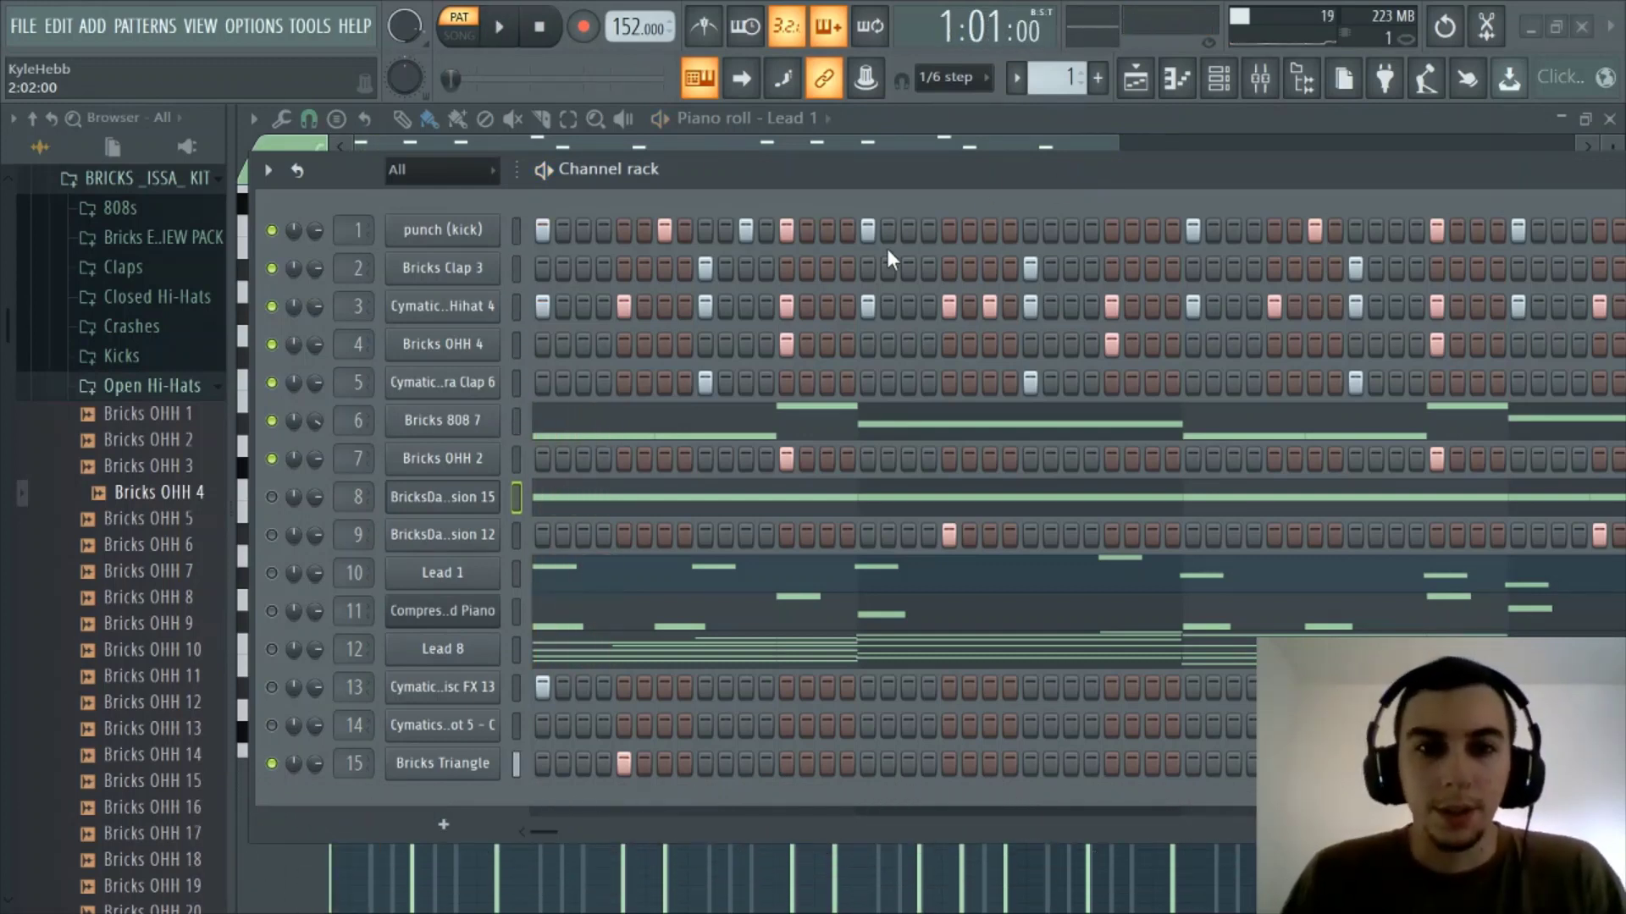
Step: Examine the time shift setting of the Cymatics - Cobra Clap 6 channel, close it and the mixer, and return to the channel rack
left_click(470, 391)
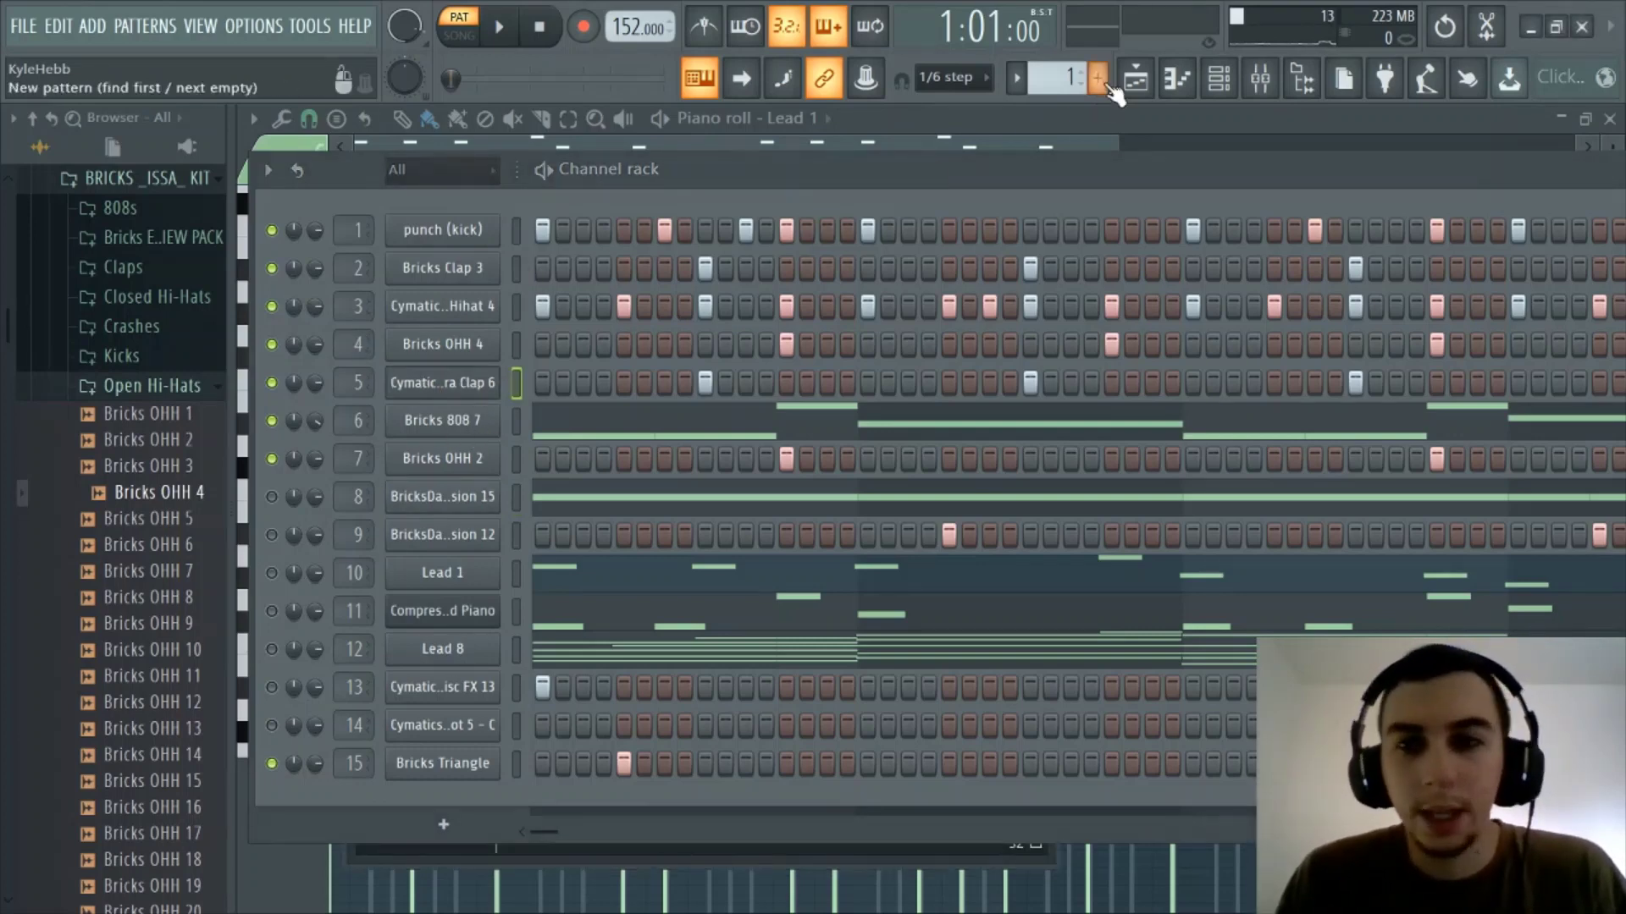
left_click(1219, 81)
left_click_drag(911, 296, 892, 258)
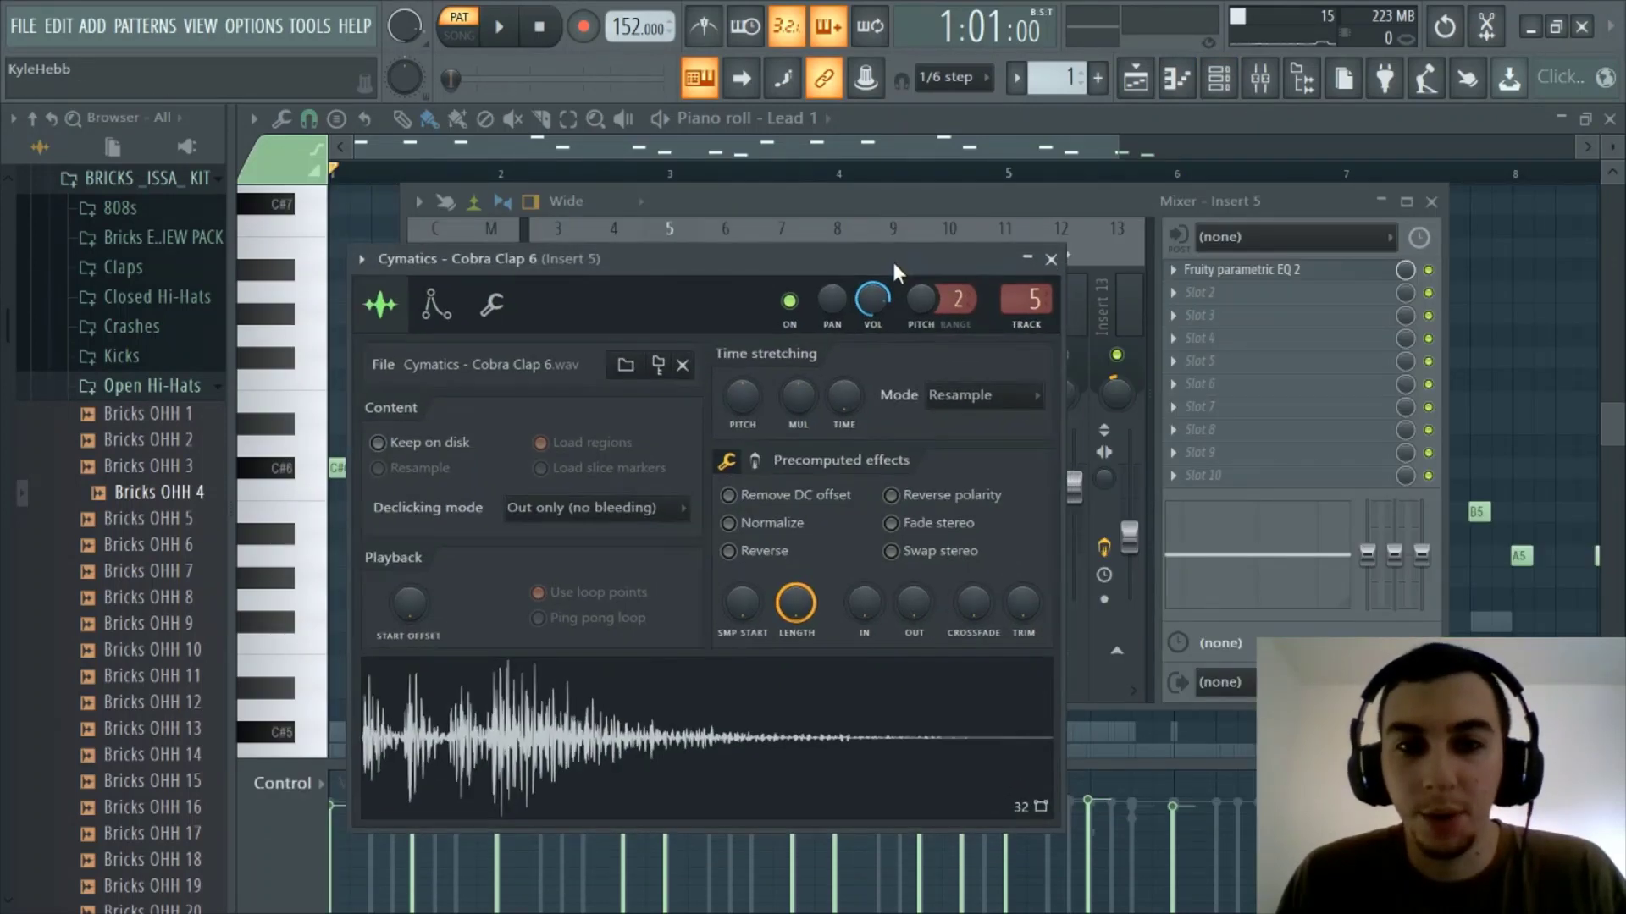
left_click(492, 312)
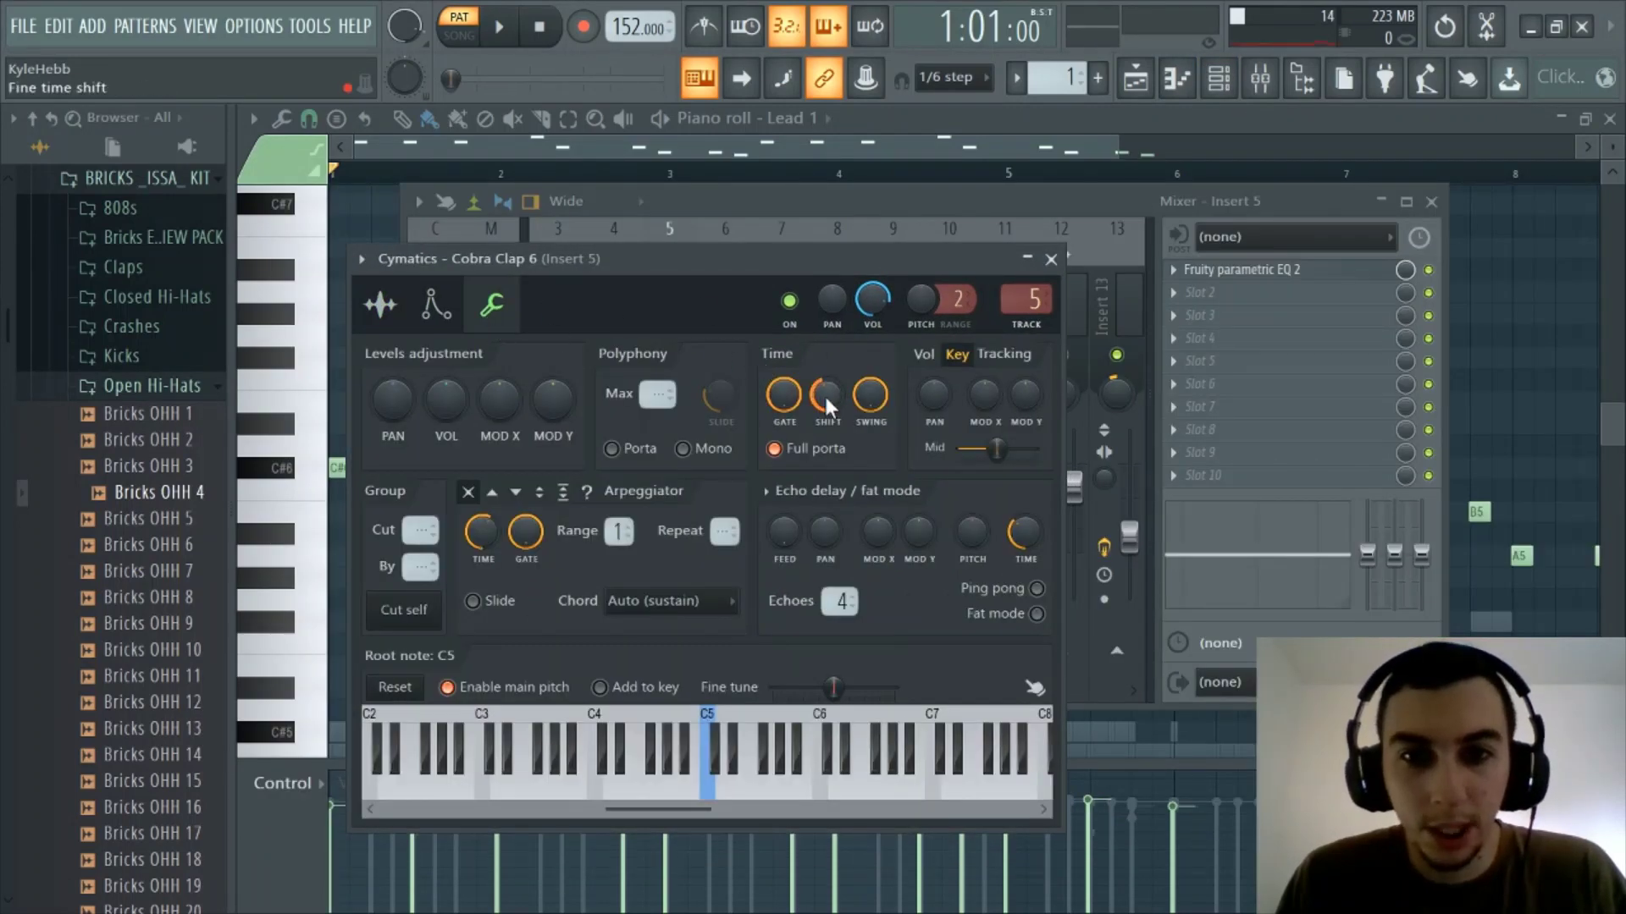
left_click(1051, 259)
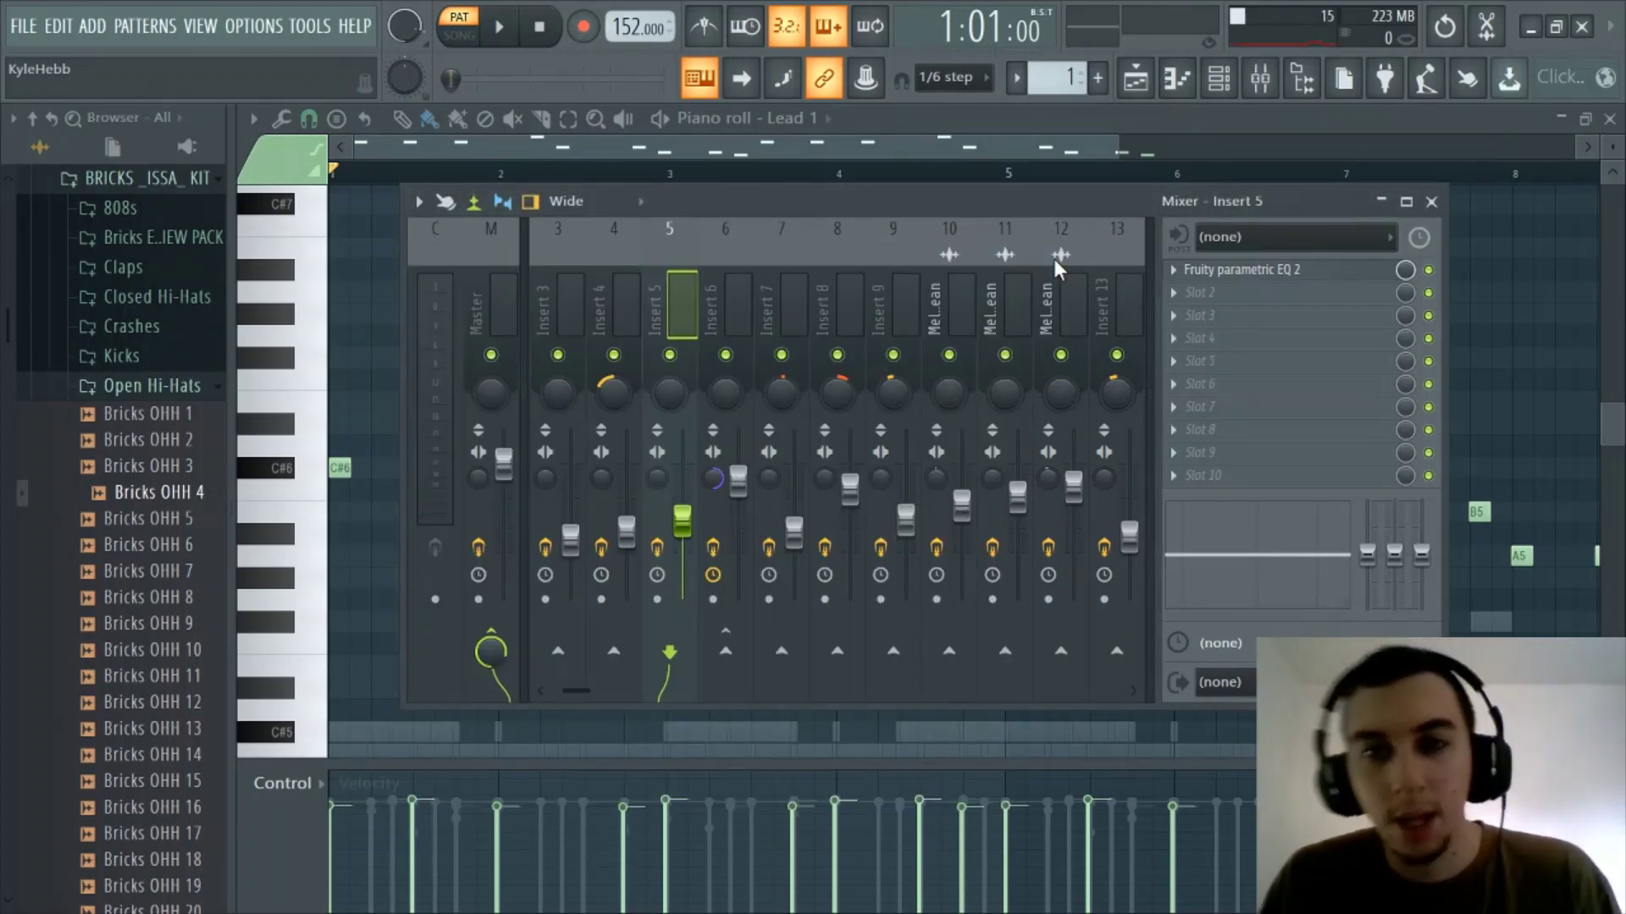
left_click_drag(943, 196, 889, 199)
left_click(1260, 77)
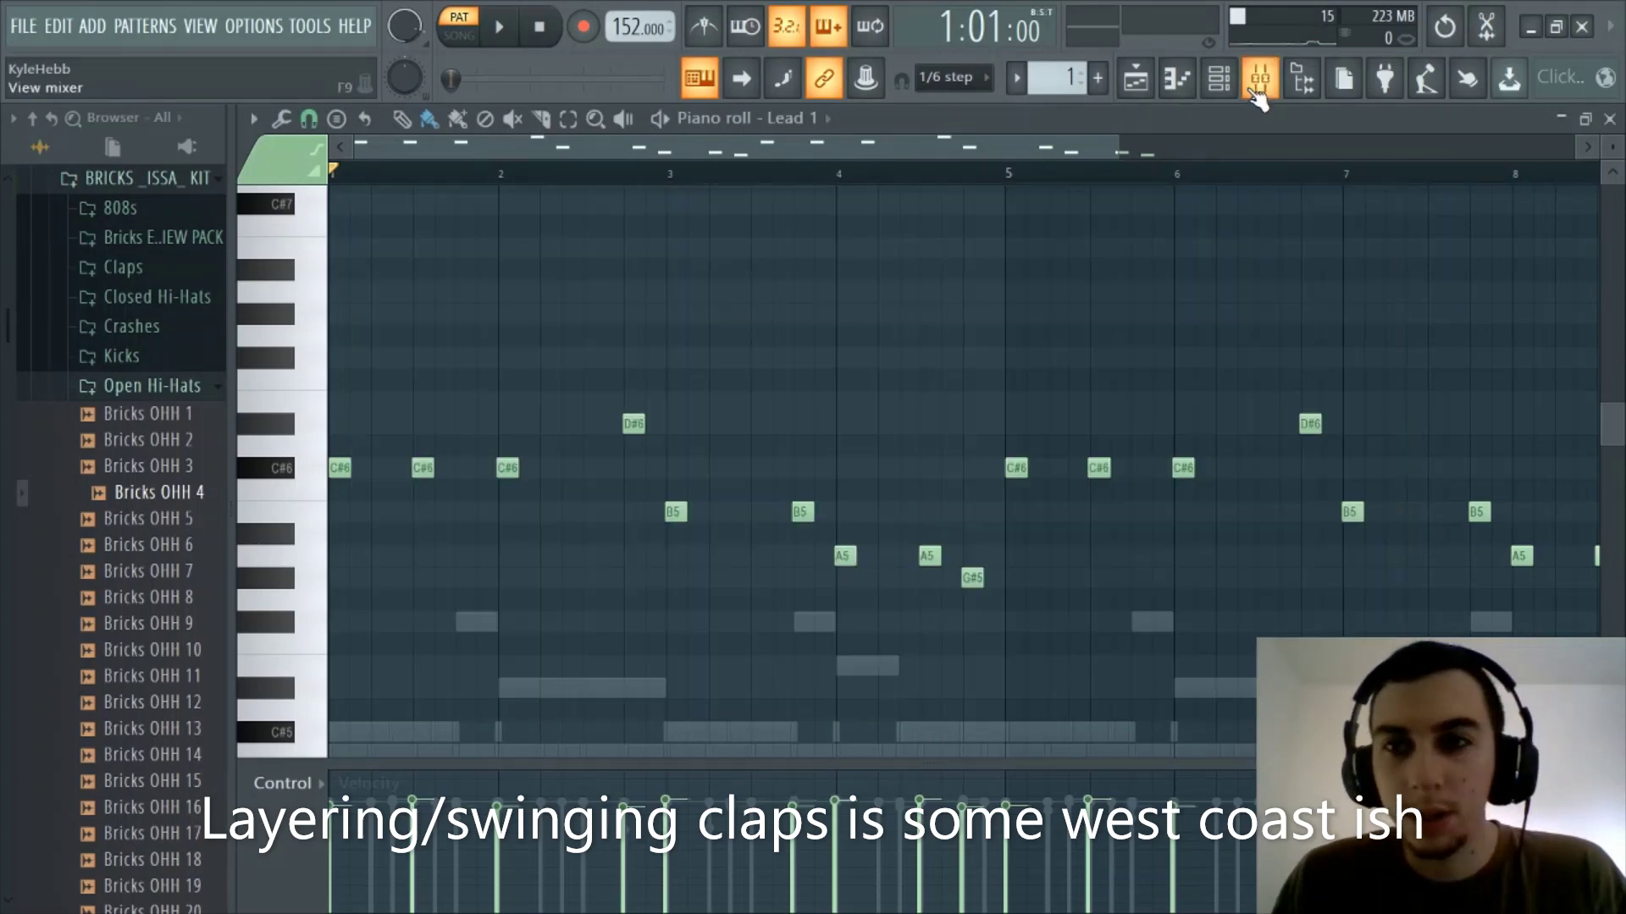
left_click(1229, 83)
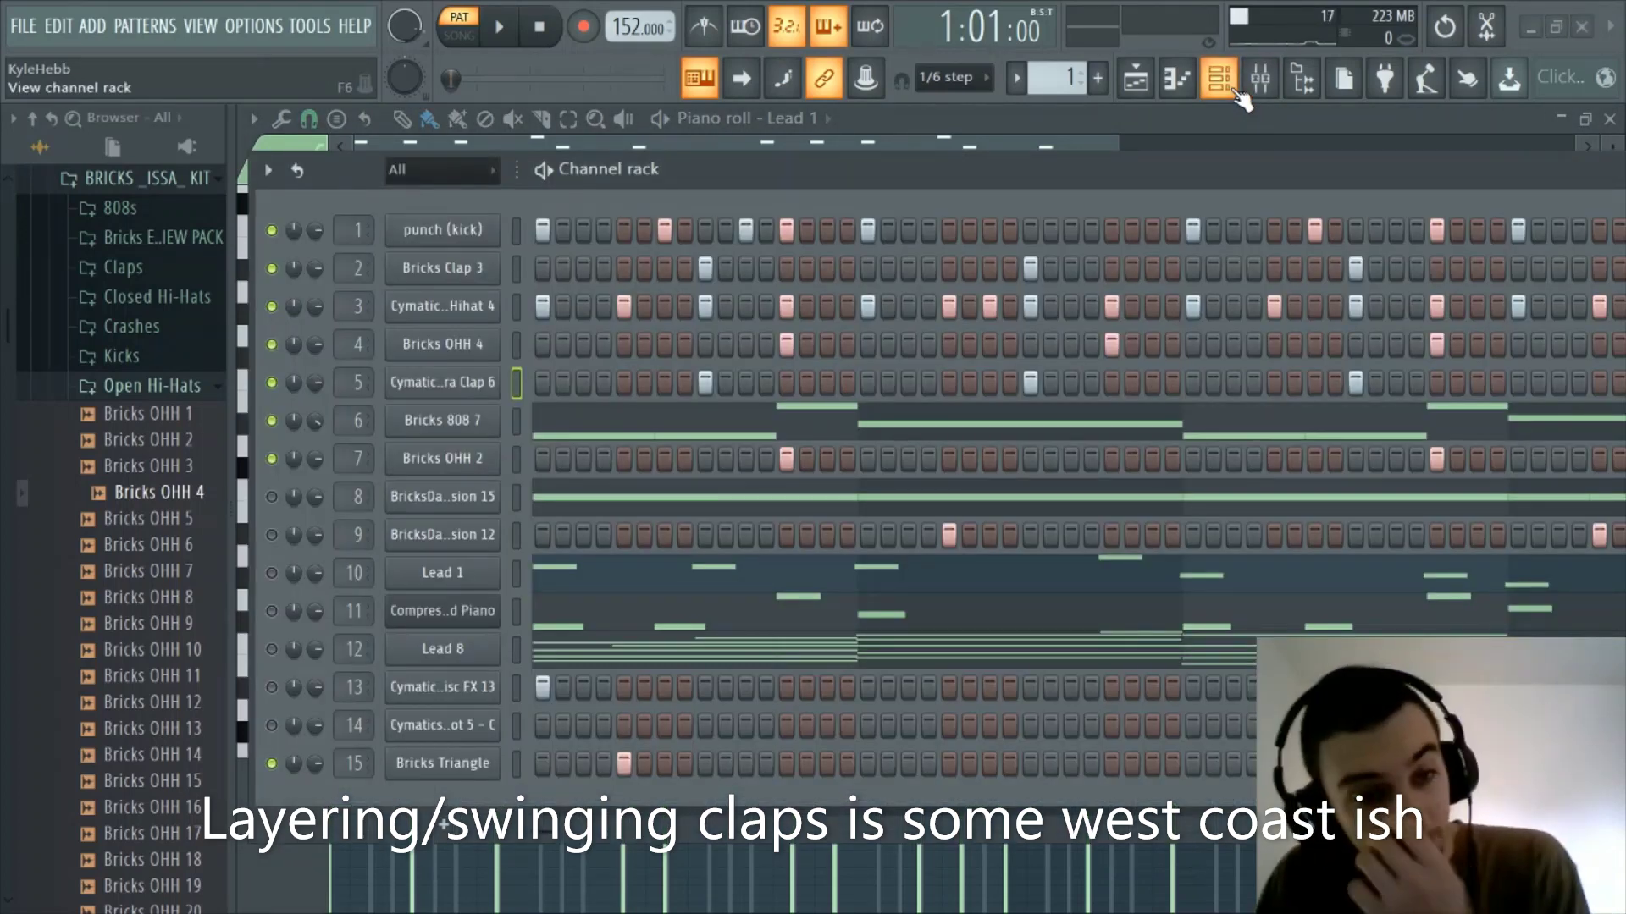
left_click(1228, 85)
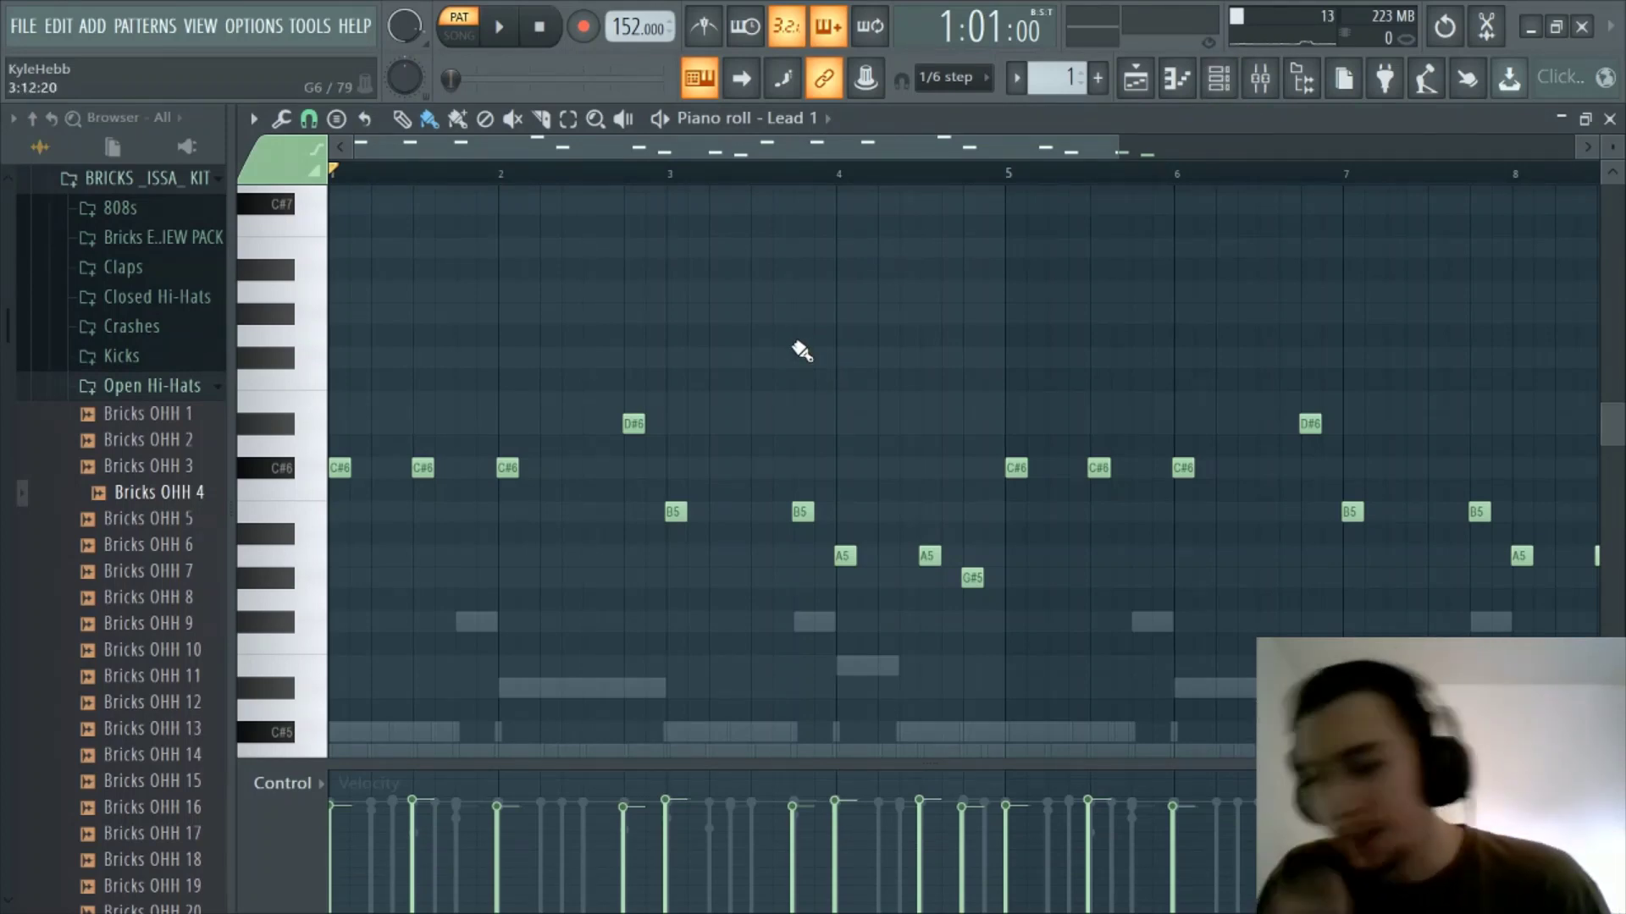
scroll(855, 175, "down", 2)
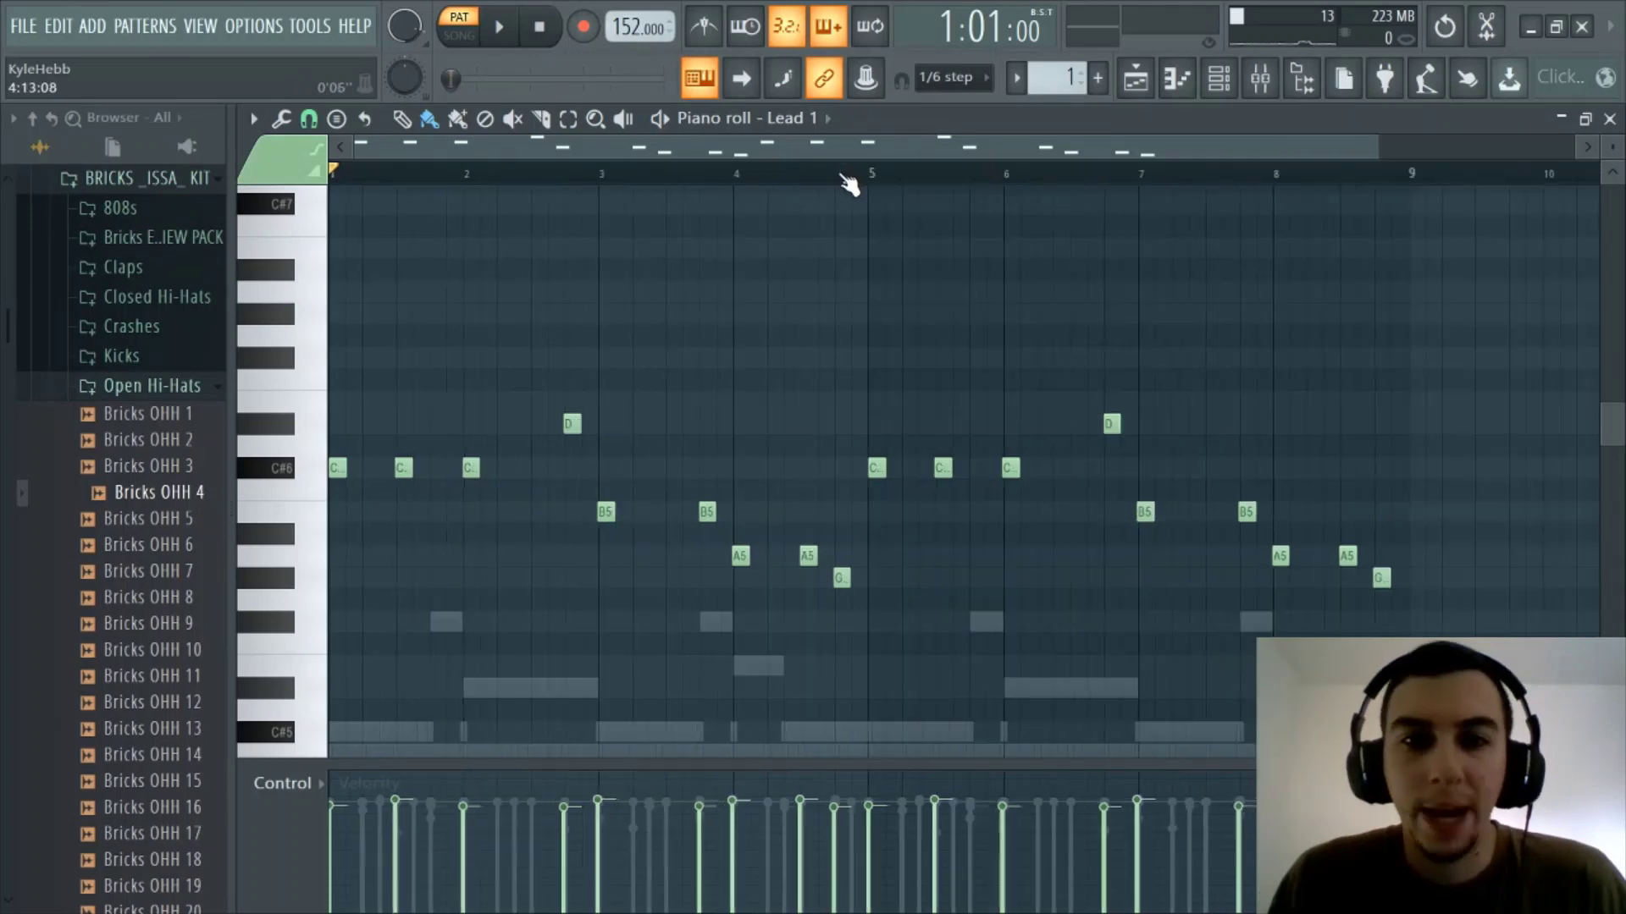
left_click(1220, 81)
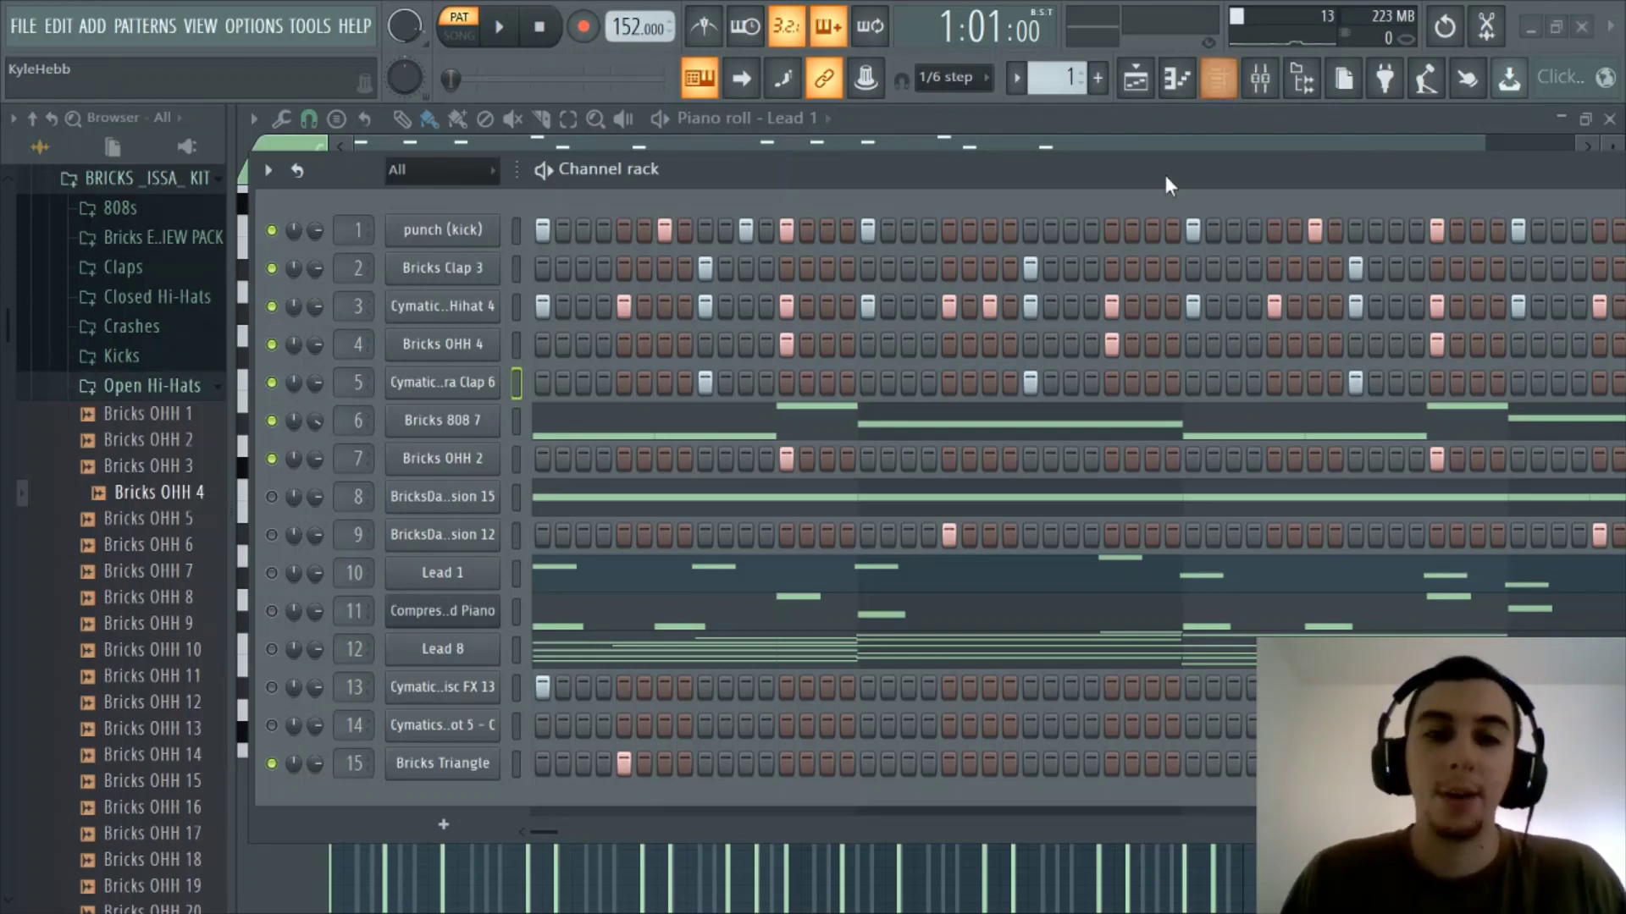
left_click_drag(1146, 162, 1131, 163)
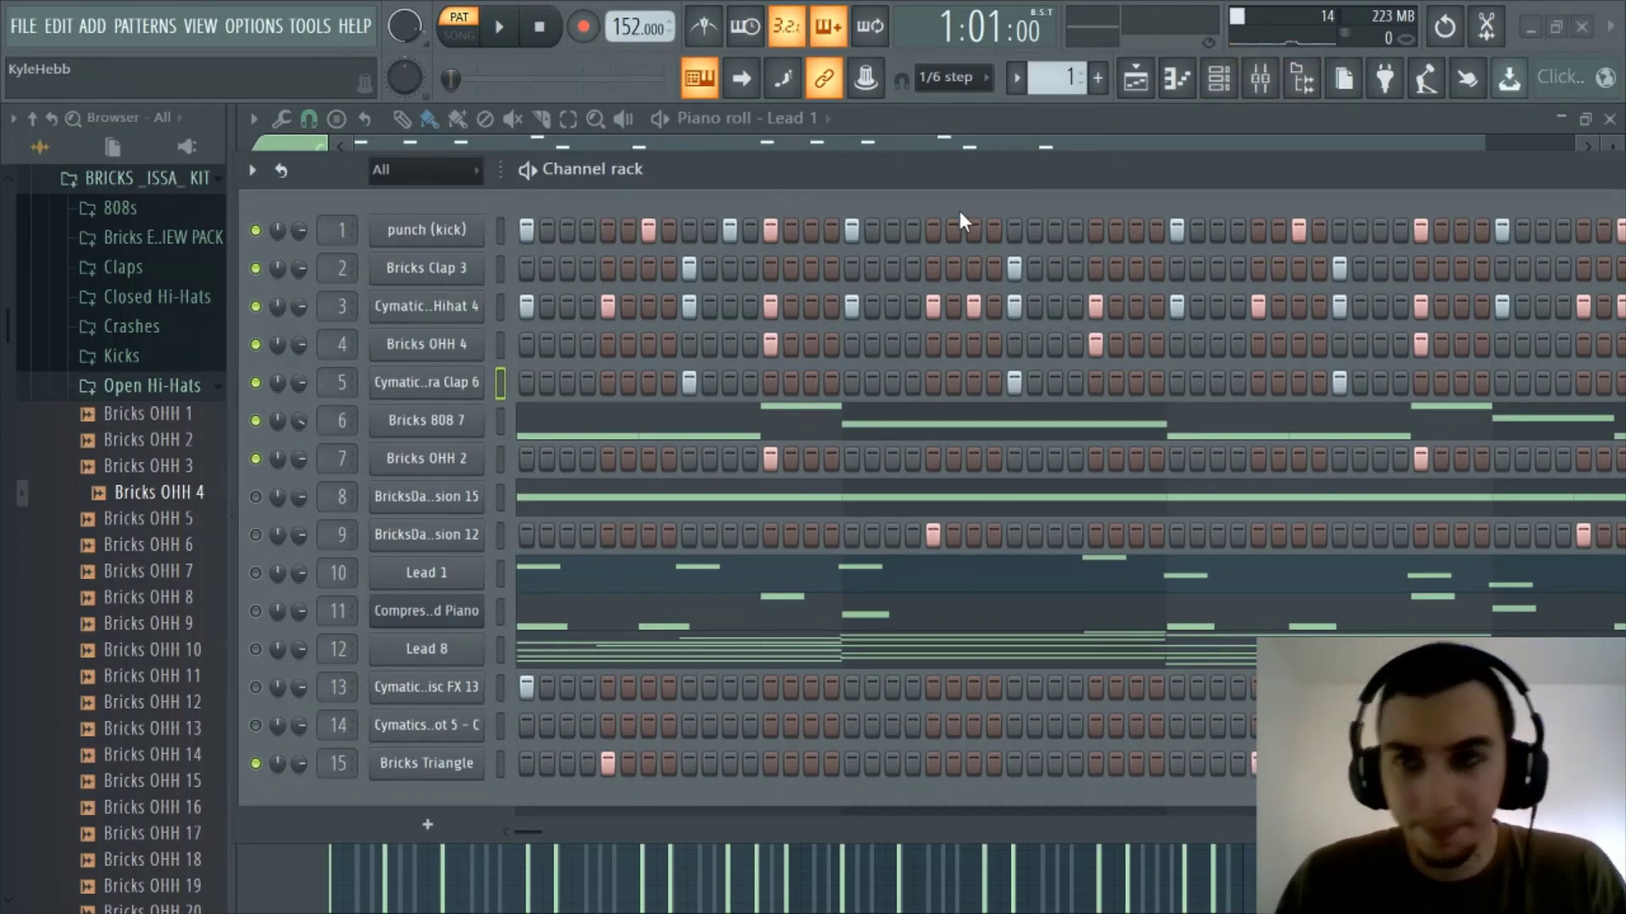
Step: Open the playlist and look over how the patterns are arranged across the tracks in the first part of the song
key("F5")
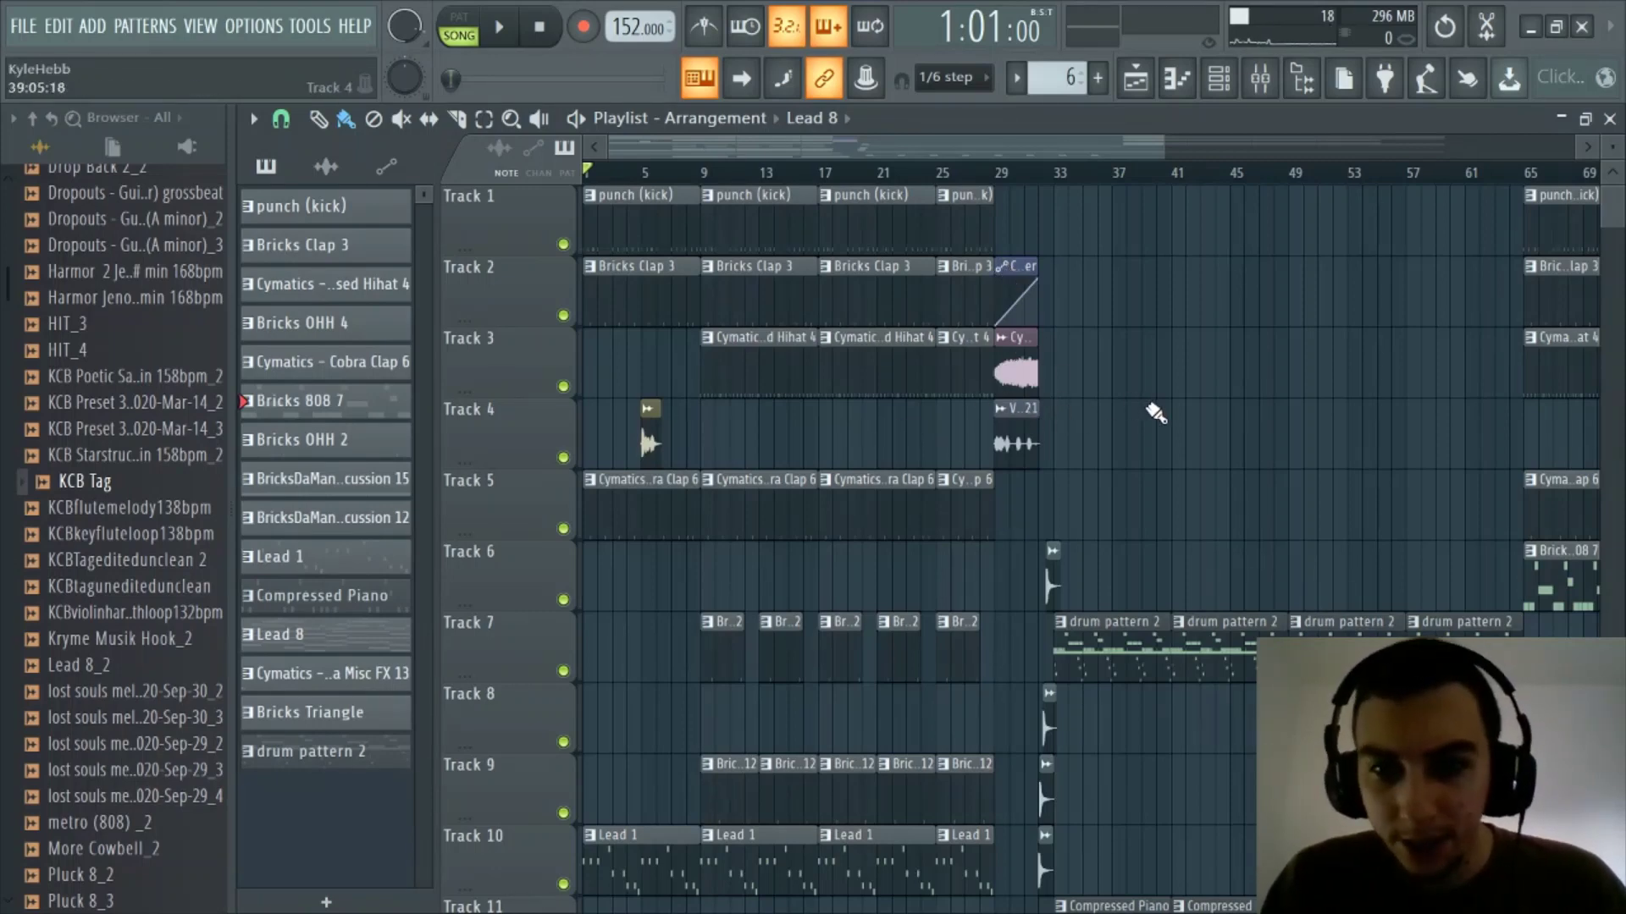
scroll(1151, 407, "down", 3)
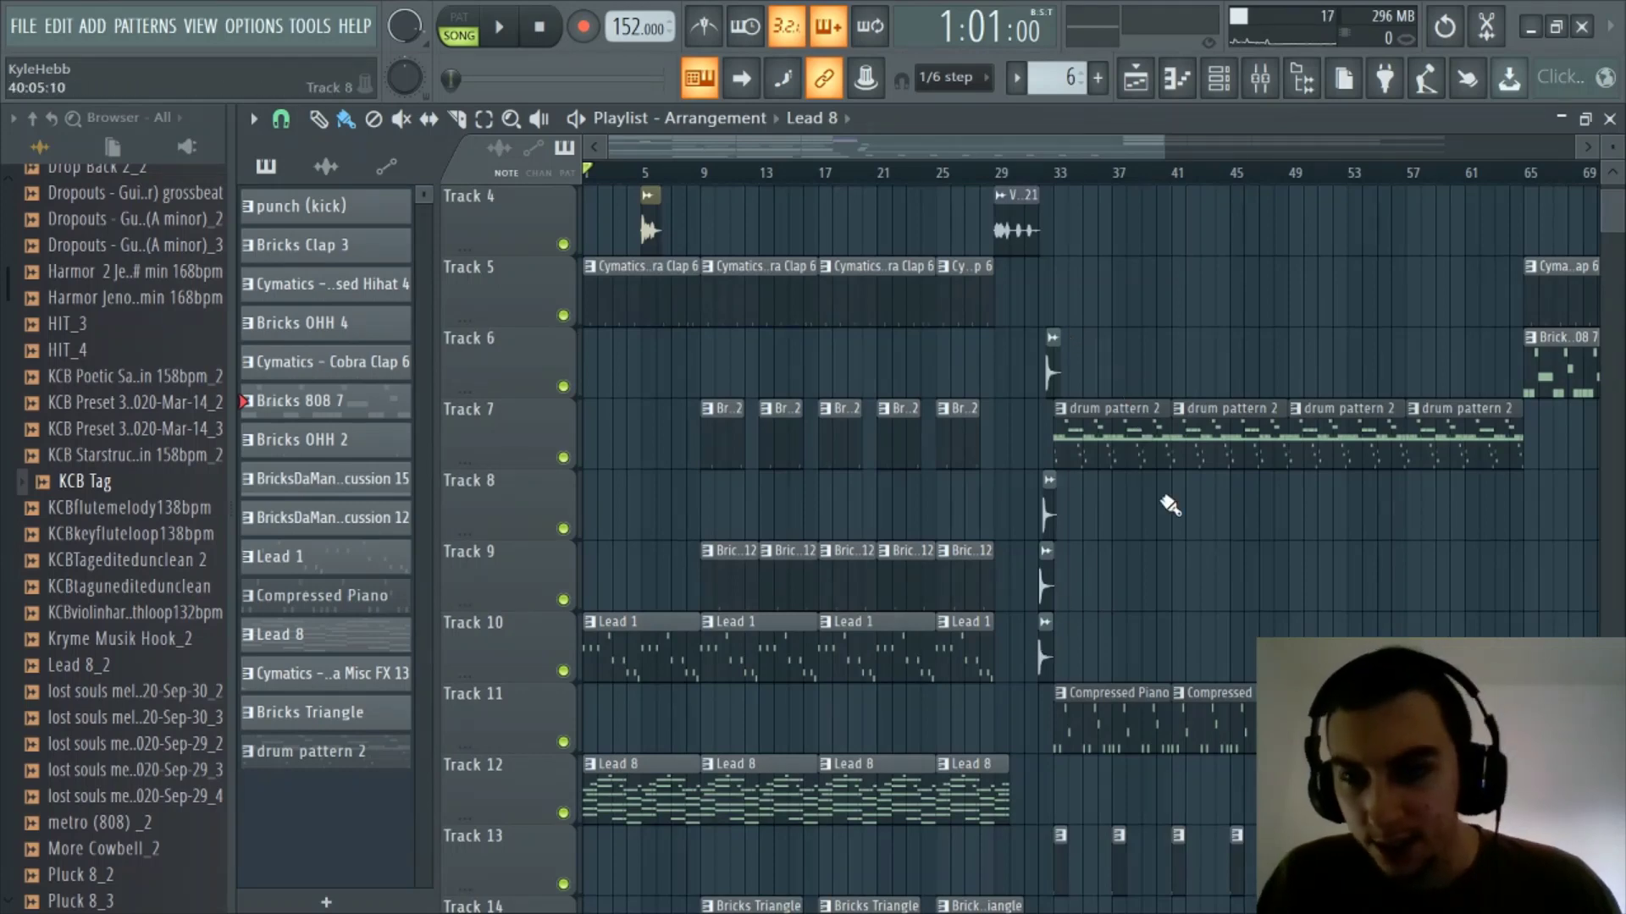
scroll(1156, 562, "down", 3)
scroll(935, 559, "up", 6)
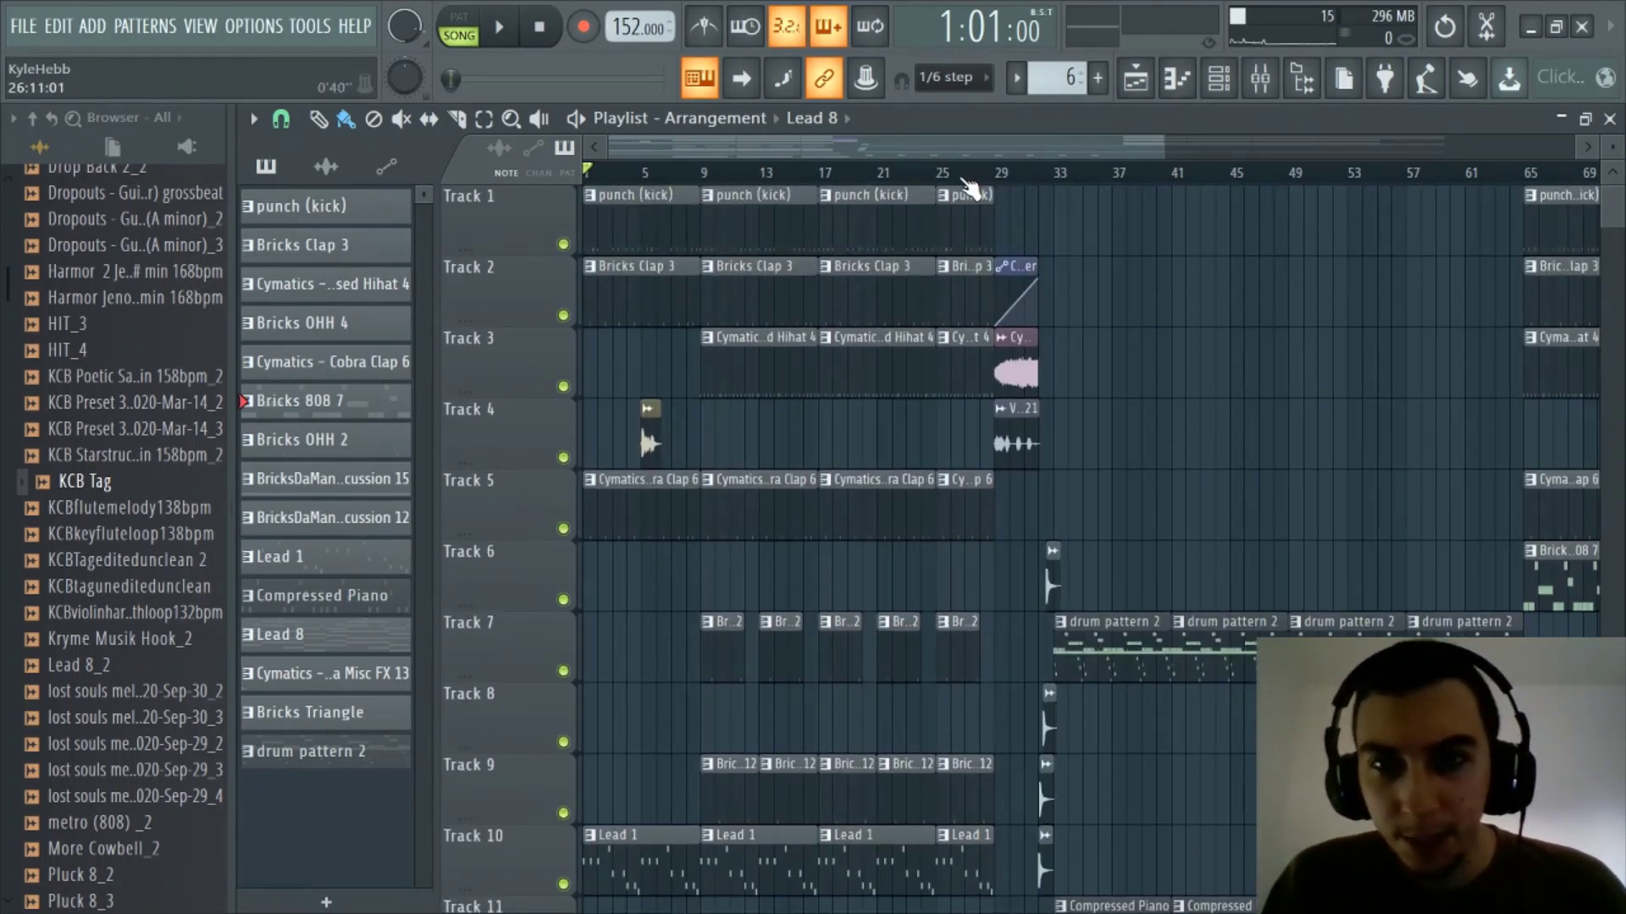
scroll(999, 182, "down", 4)
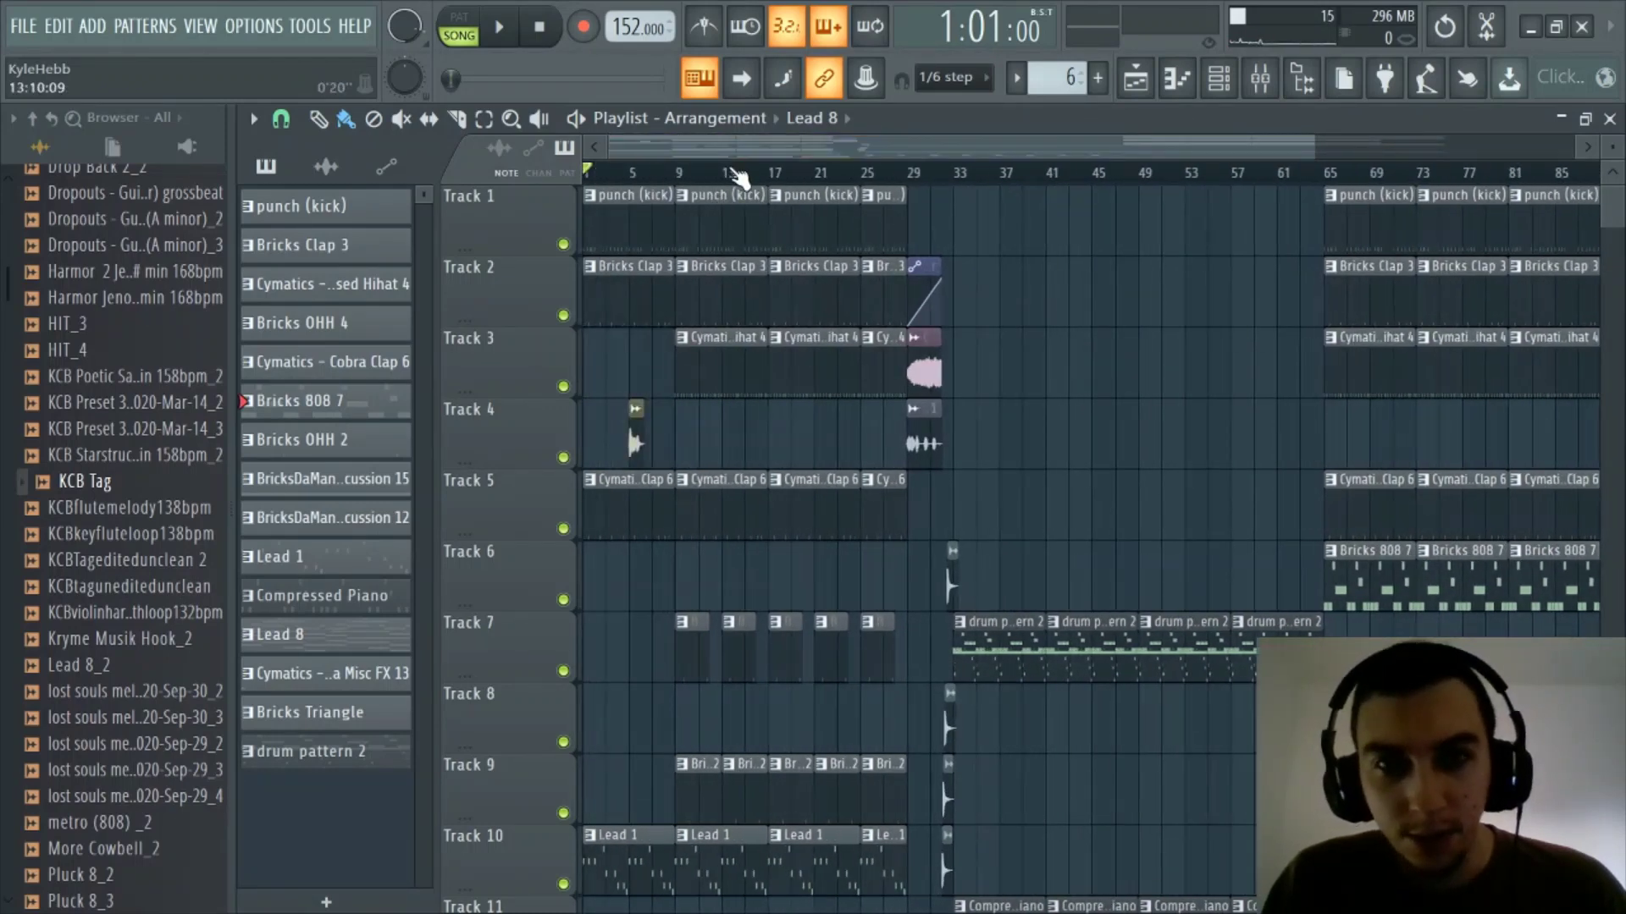
scroll(739, 177, "down", 3)
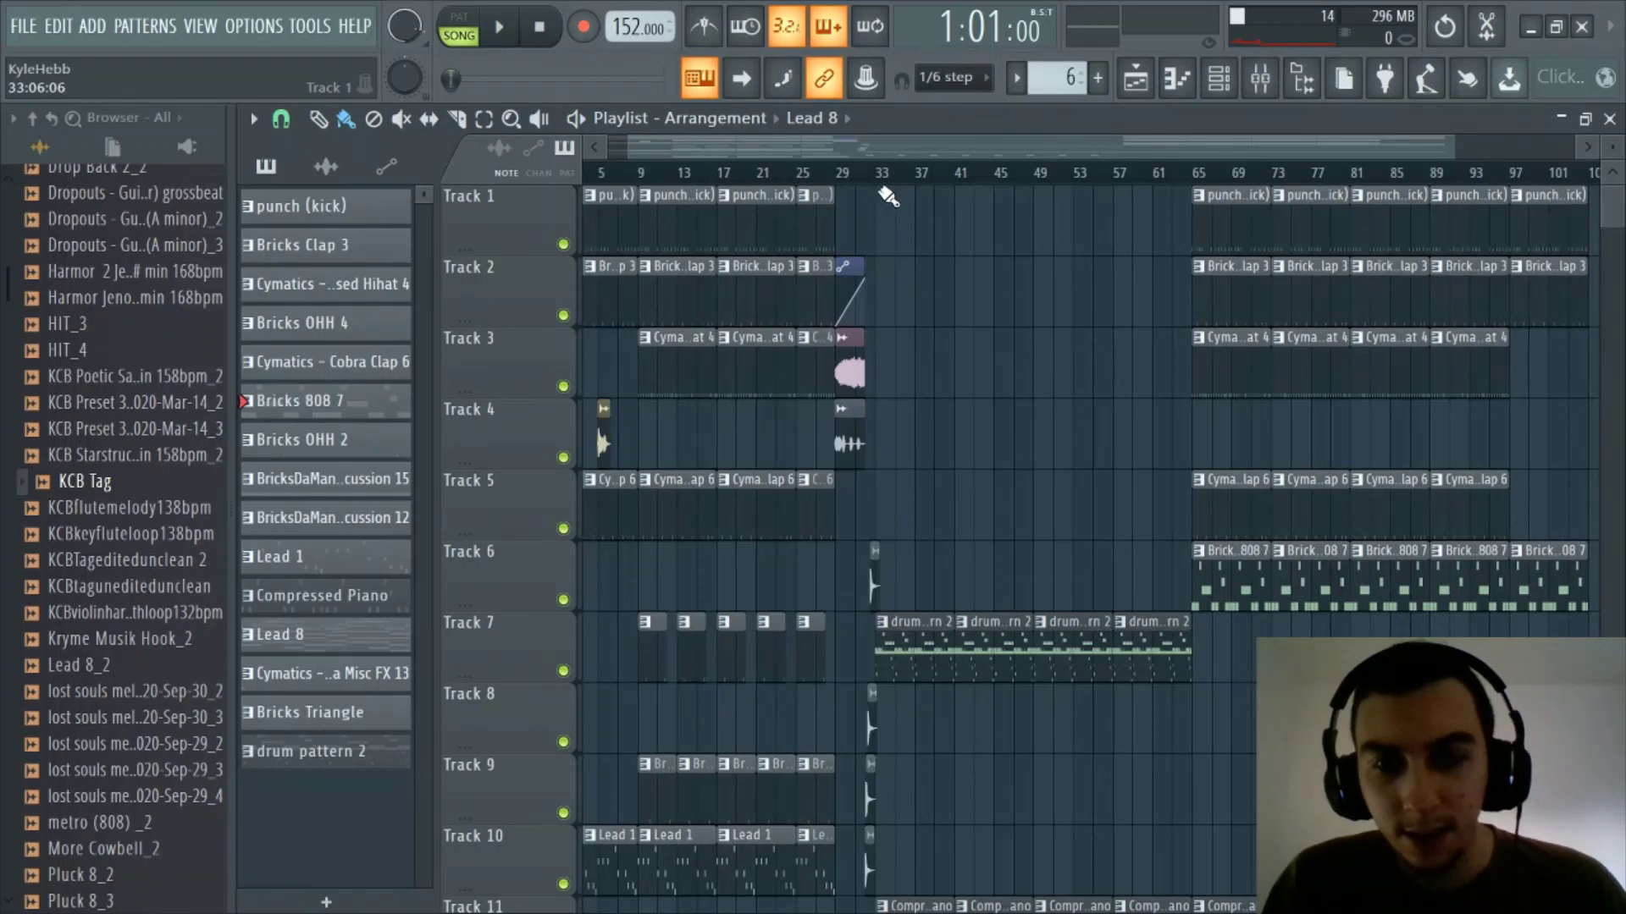
Step: Examine the clips from bar 65 onward across the tracks, and return to the drum pattern 2 section at bar 33
left_click_drag(1053, 149, 1214, 174)
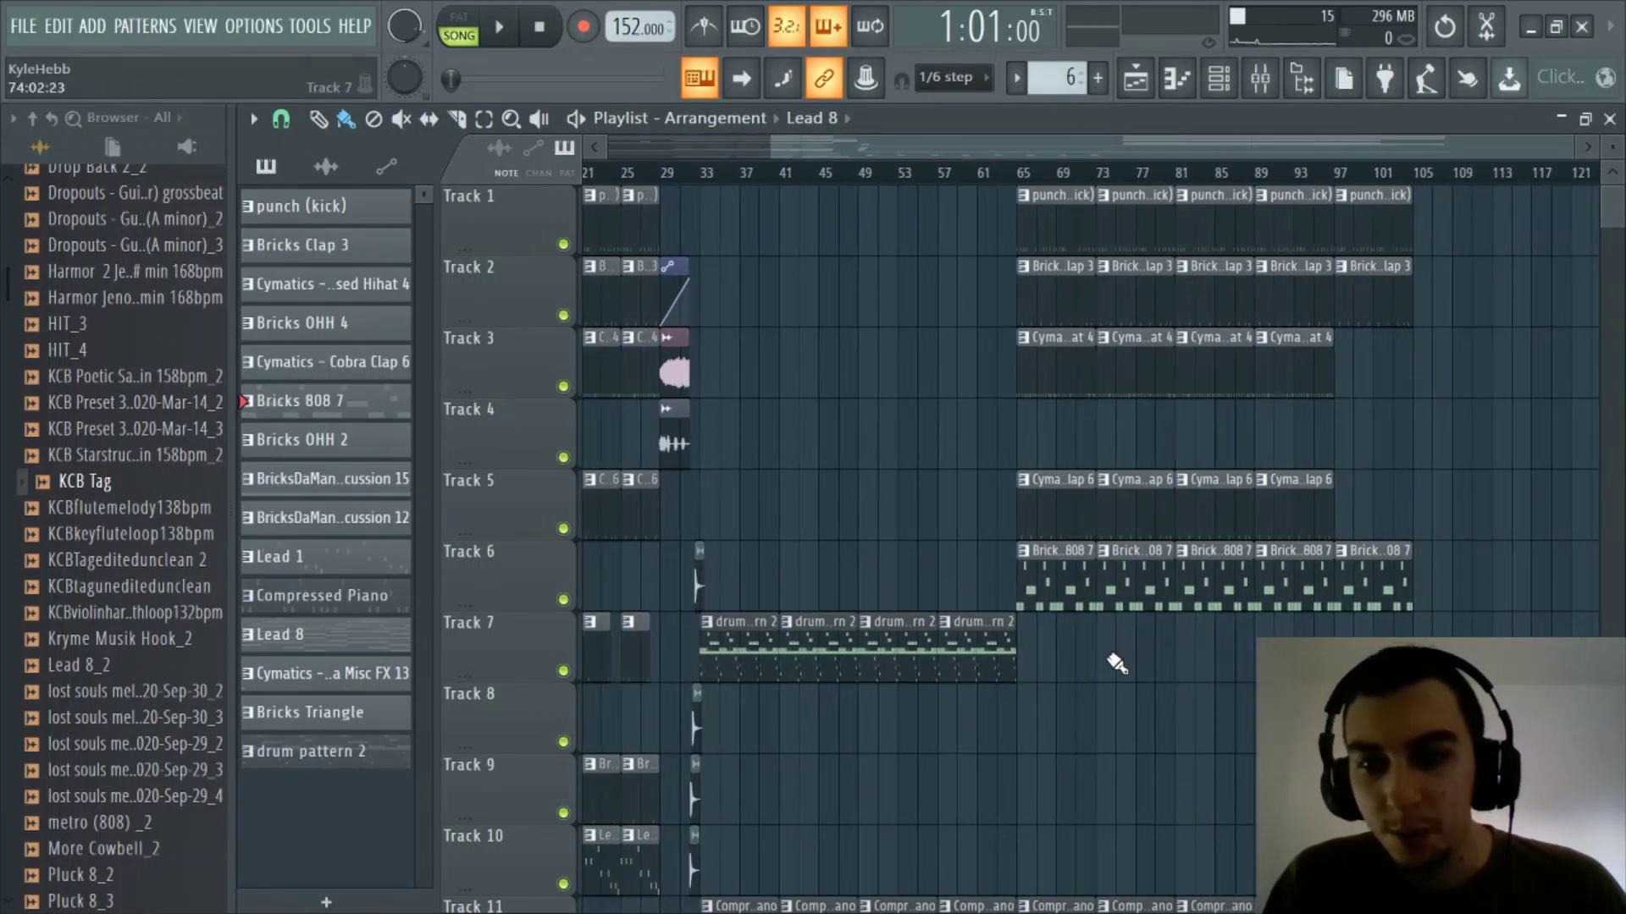
scroll(1041, 721, "down", 3)
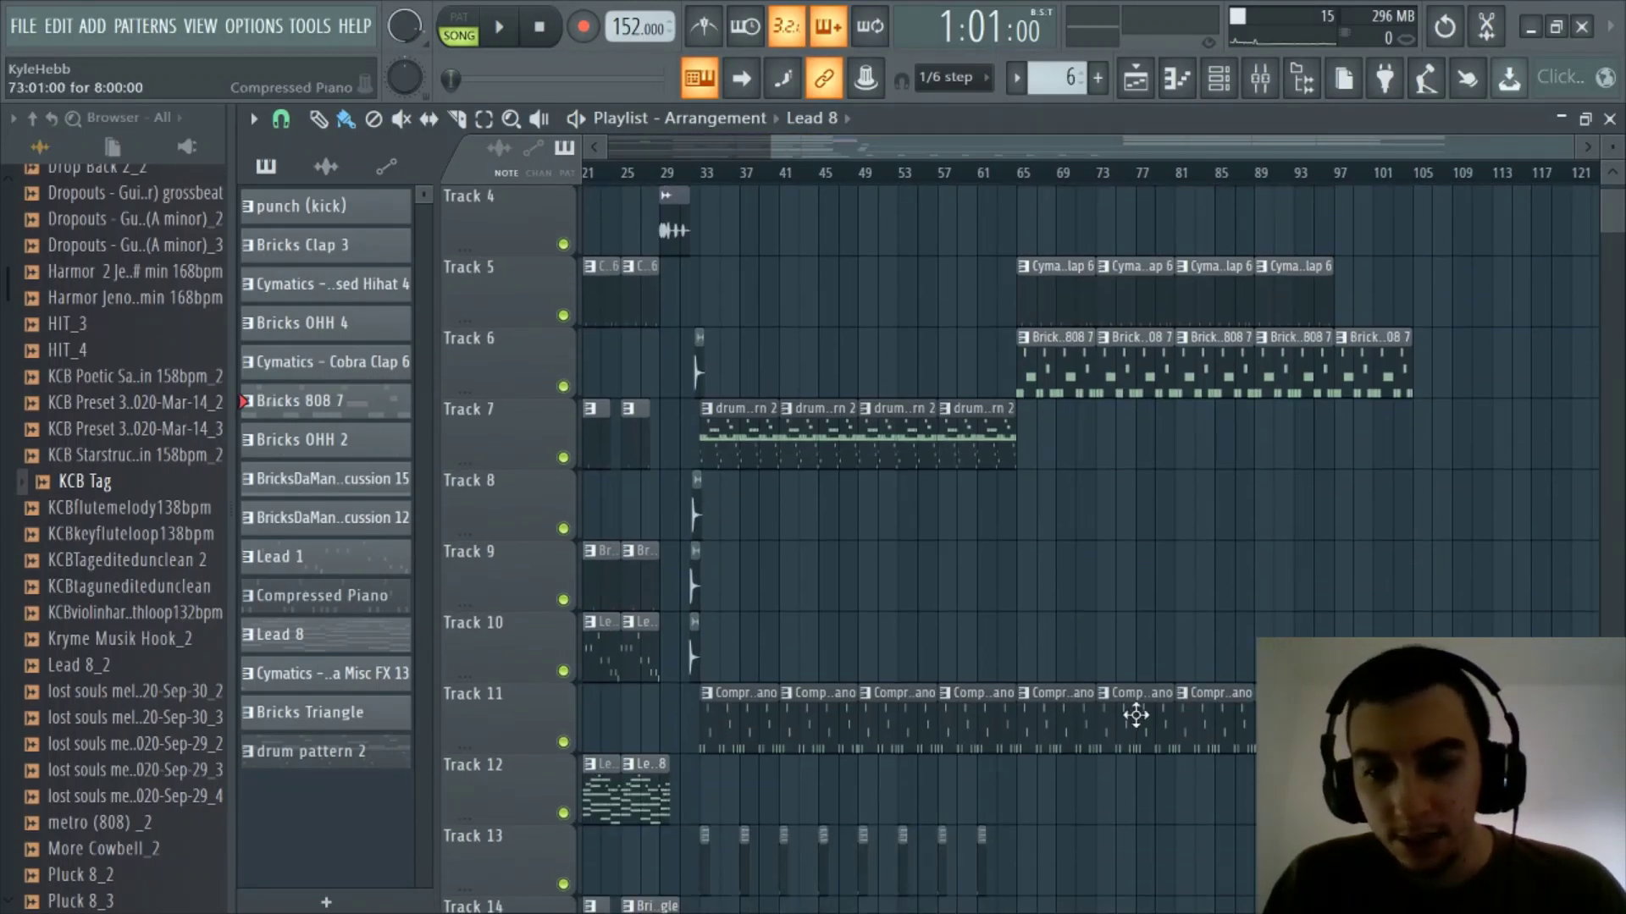
scroll(1118, 715, "up", 3)
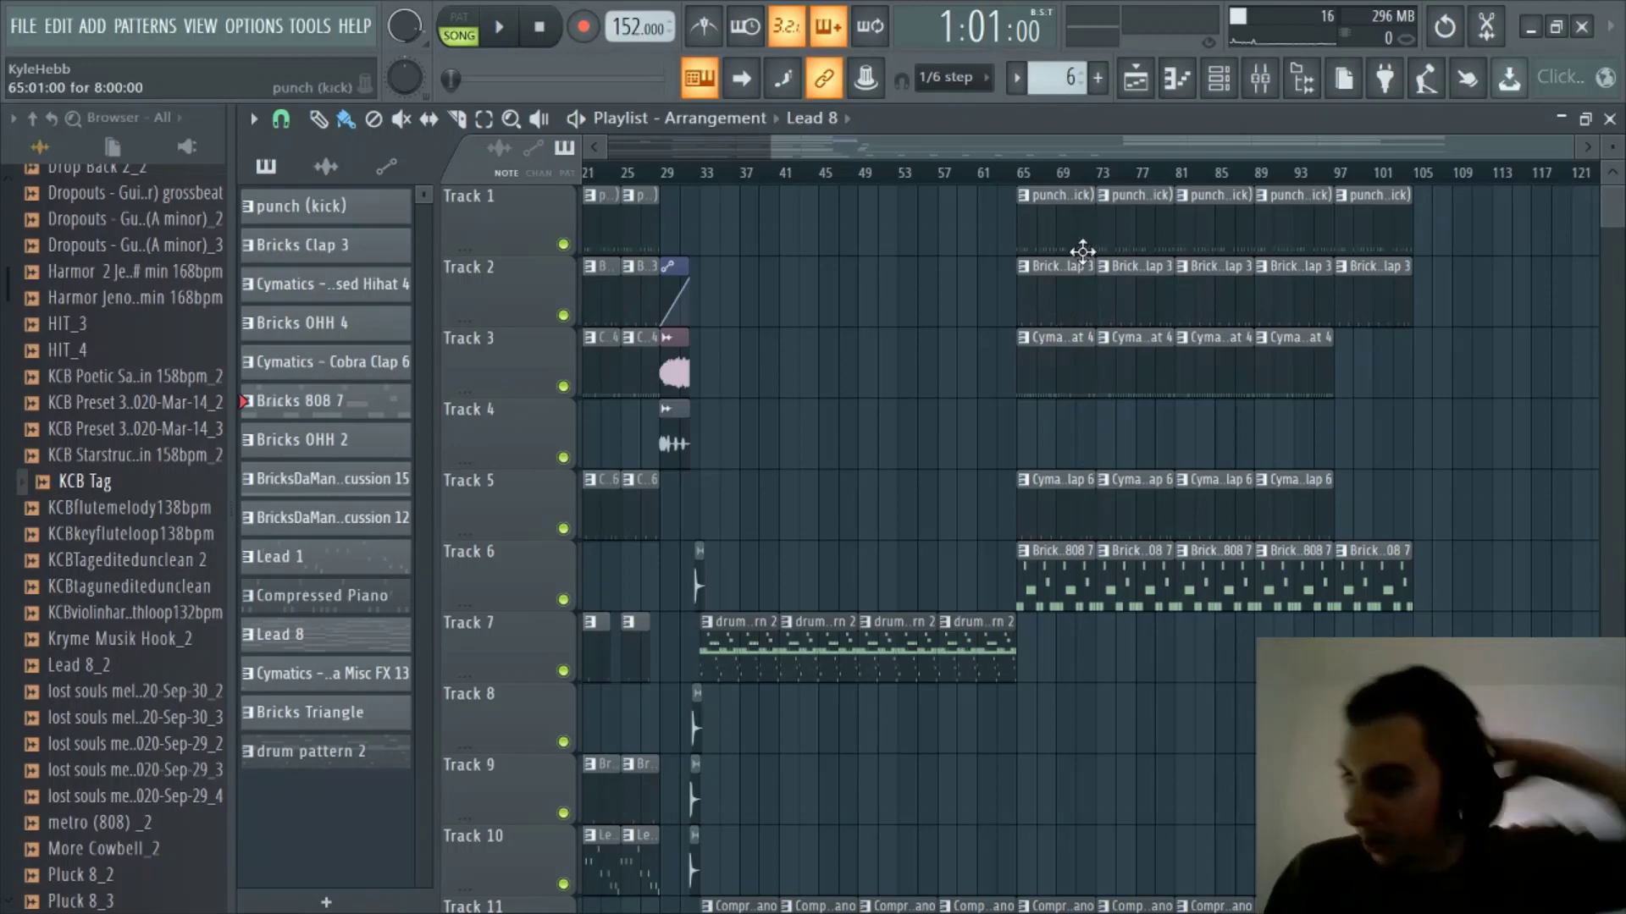
scroll(1148, 673, "down", 3)
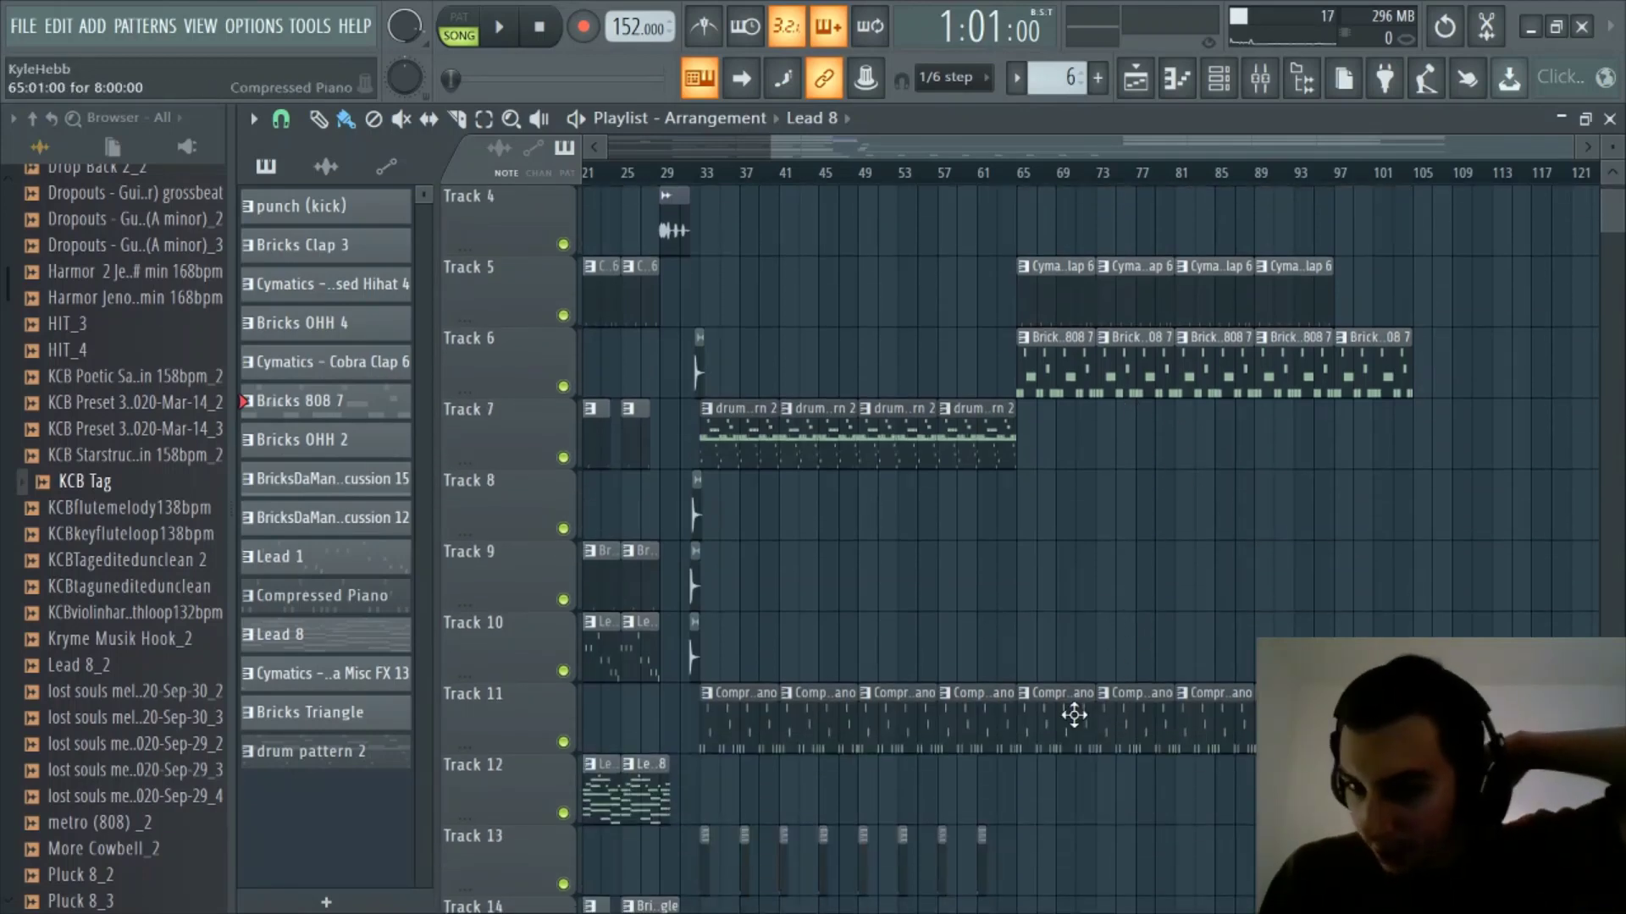
left_click_drag(1026, 144, 851, 151)
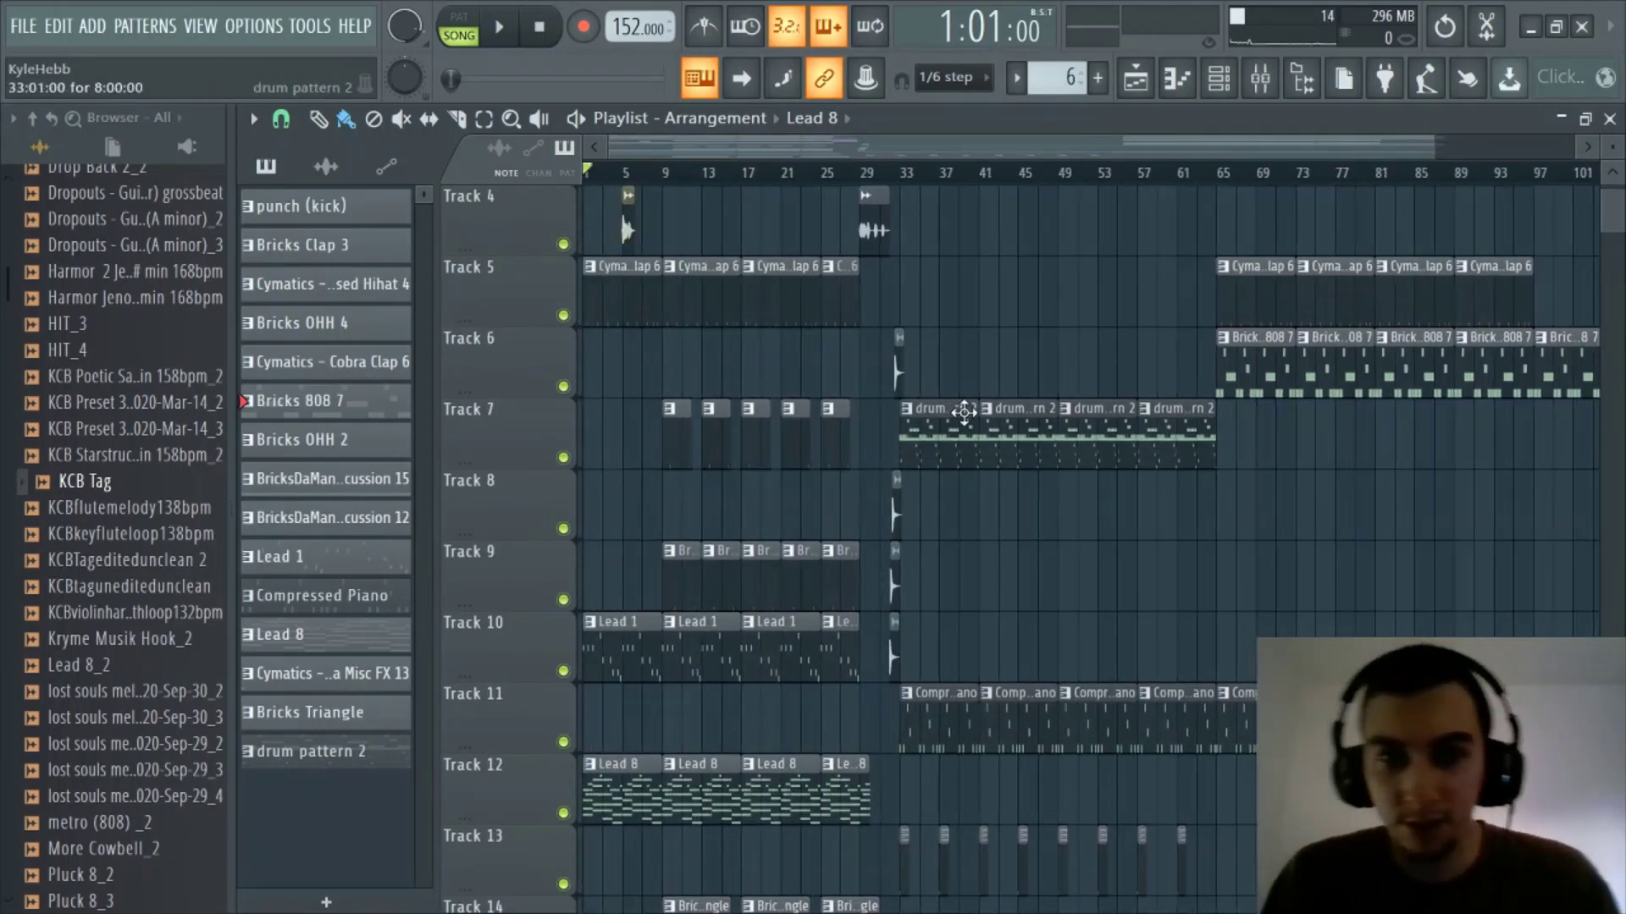
Step: Play the arrangement from bar 1, lower the system volume to 52, and check the mixer levels during the intro
scroll(915, 373, "up", 3)
scroll(810, 151, "up", 4)
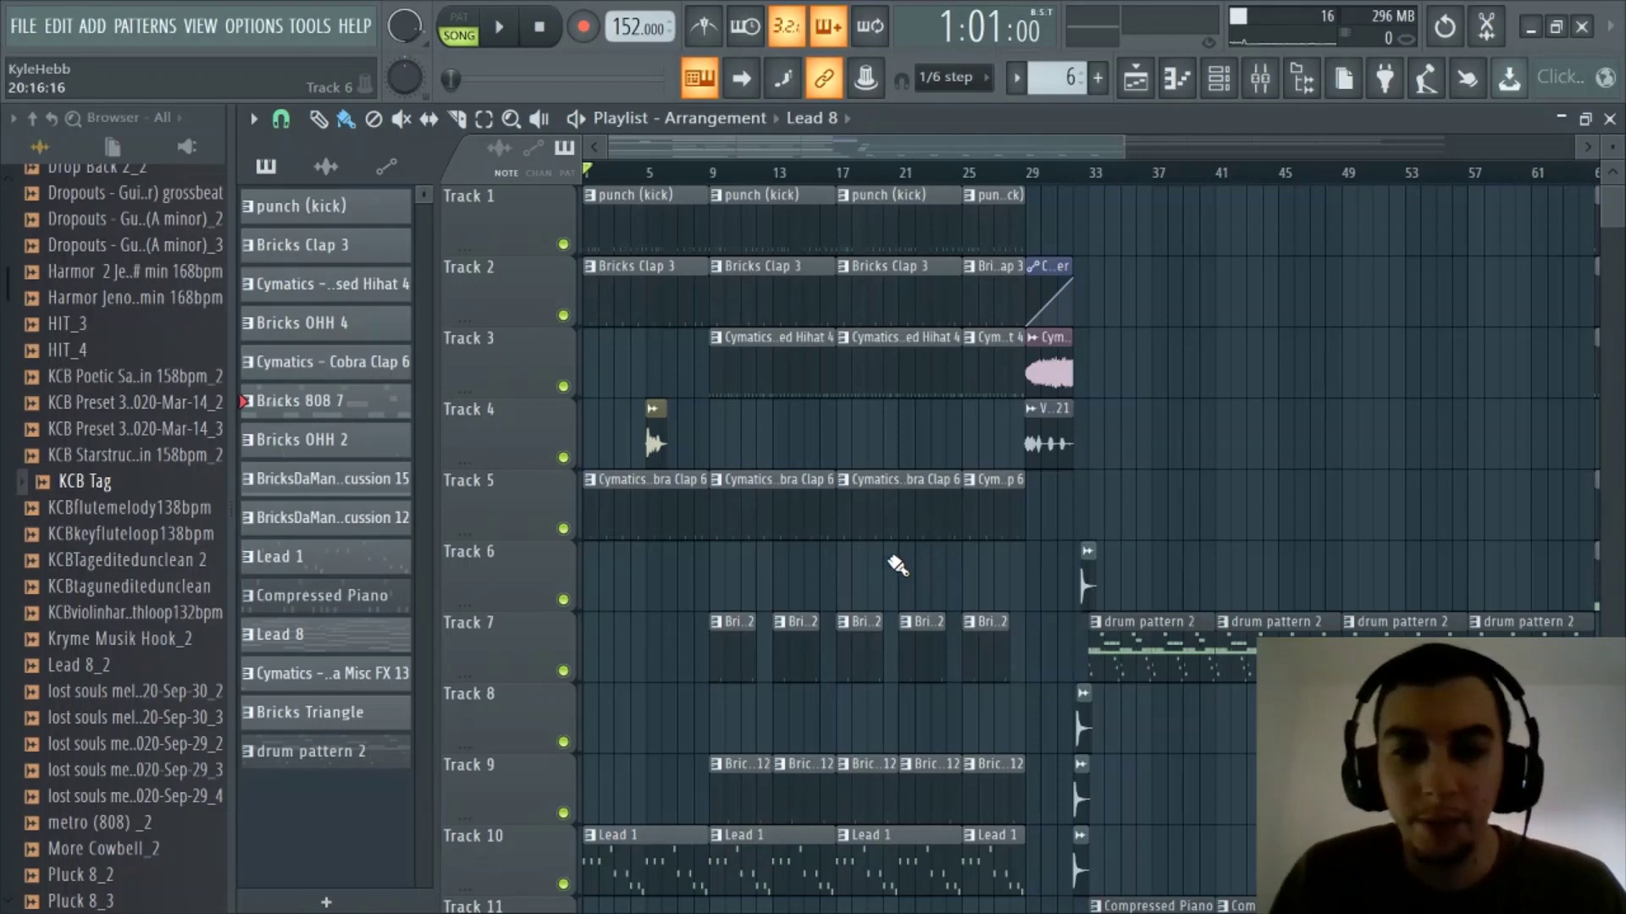
scroll(837, 174, "down", 4)
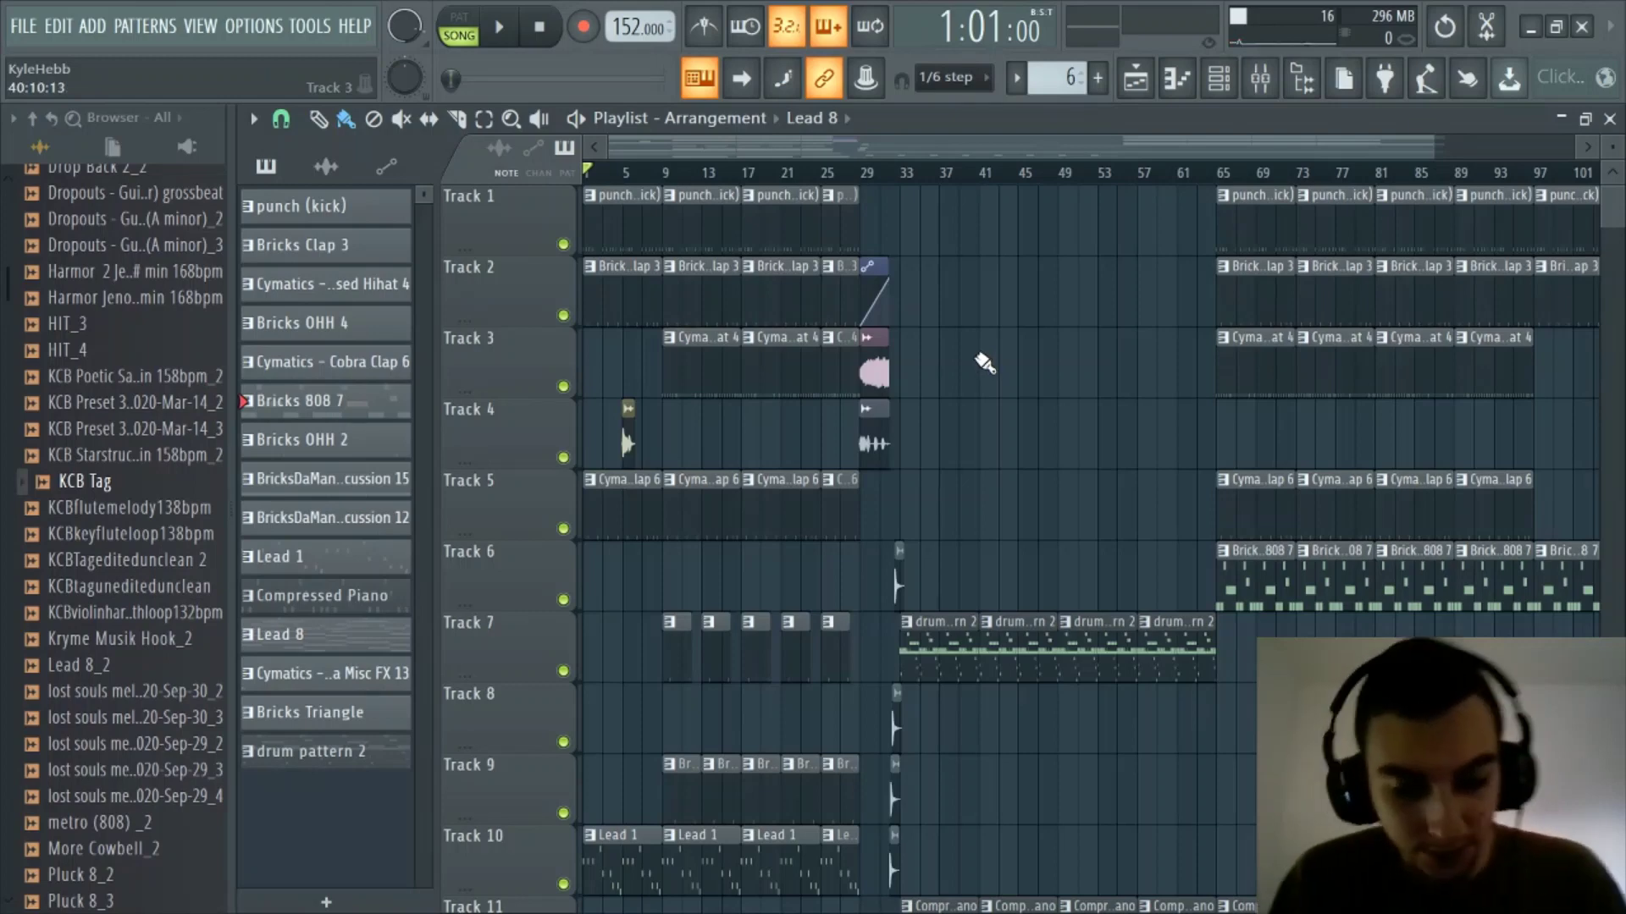
key("space")
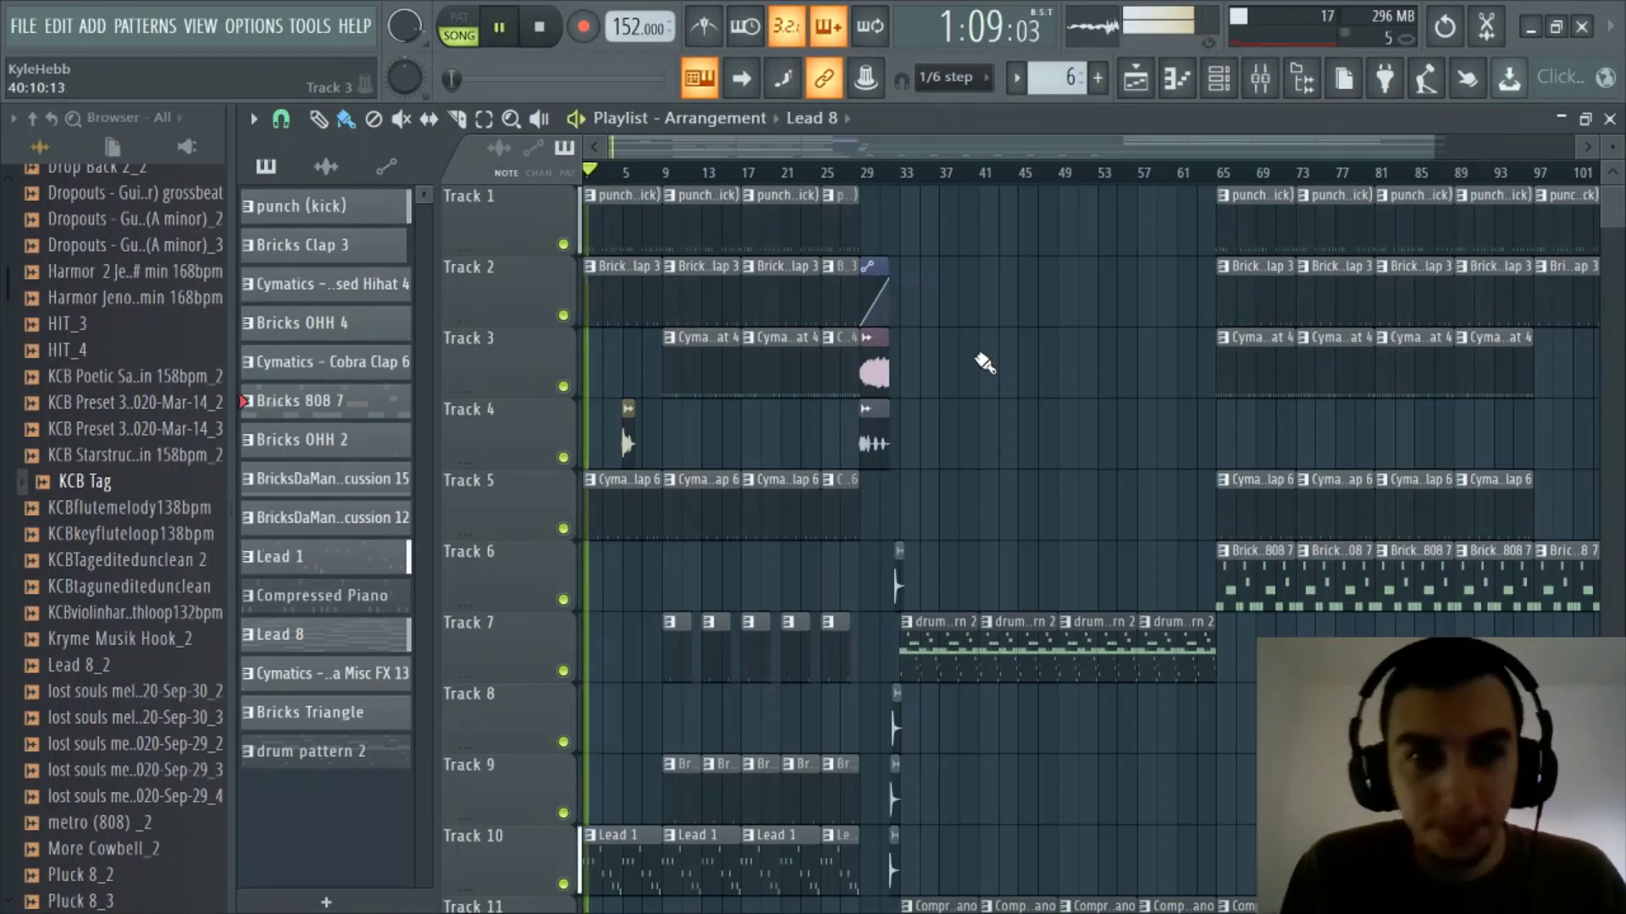
key("XF86AudioLowerVolume")
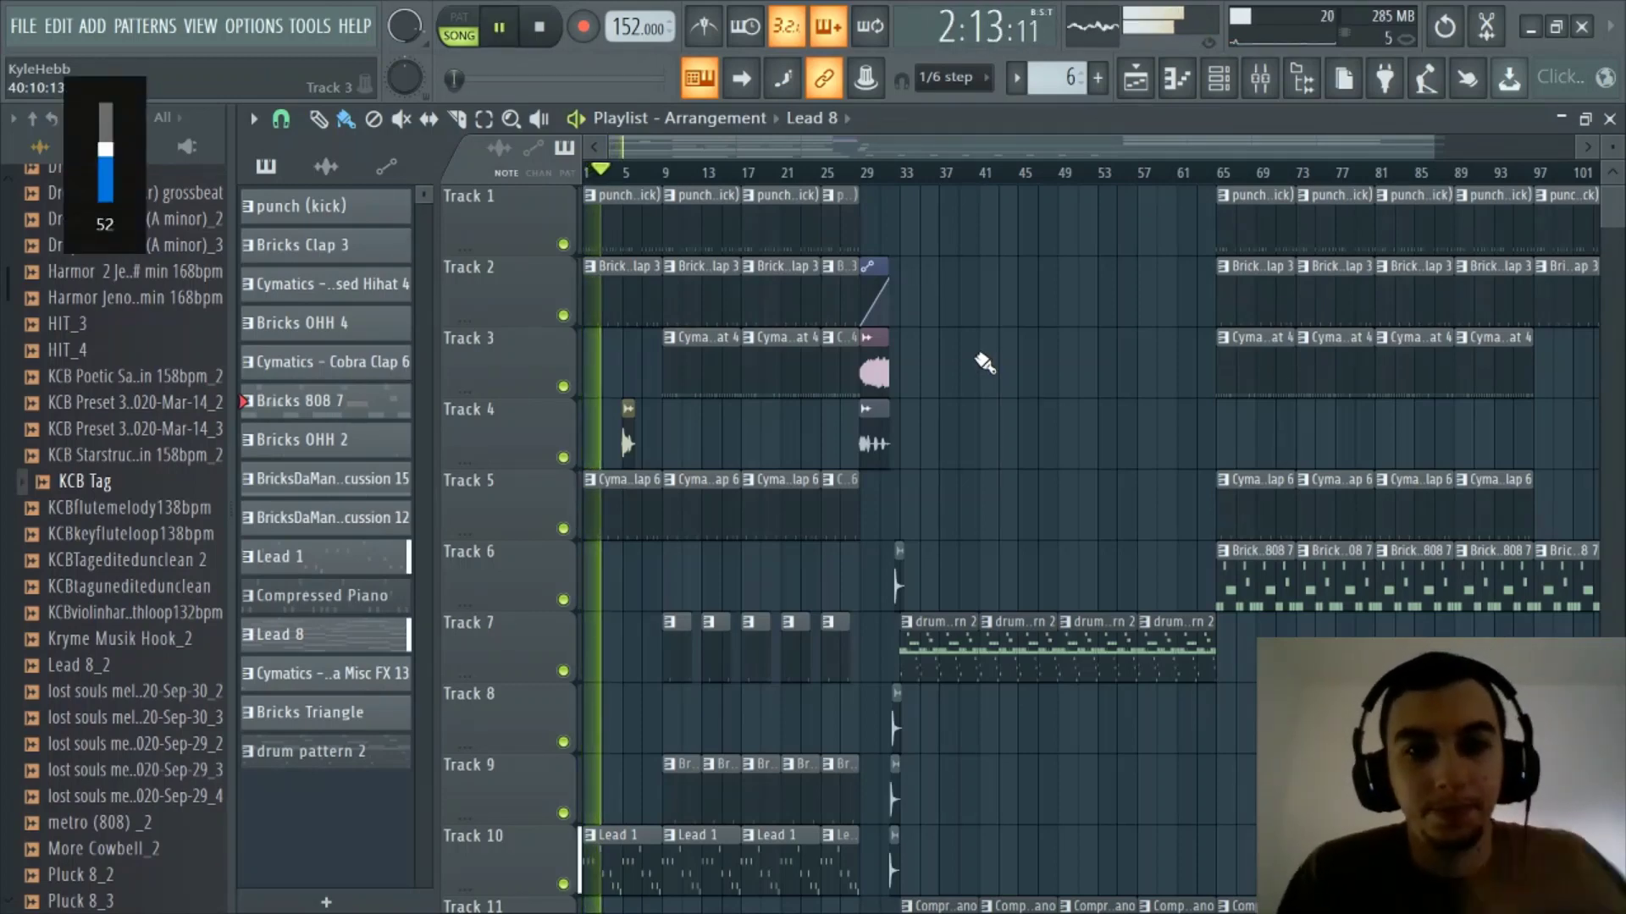
left_click(1264, 86)
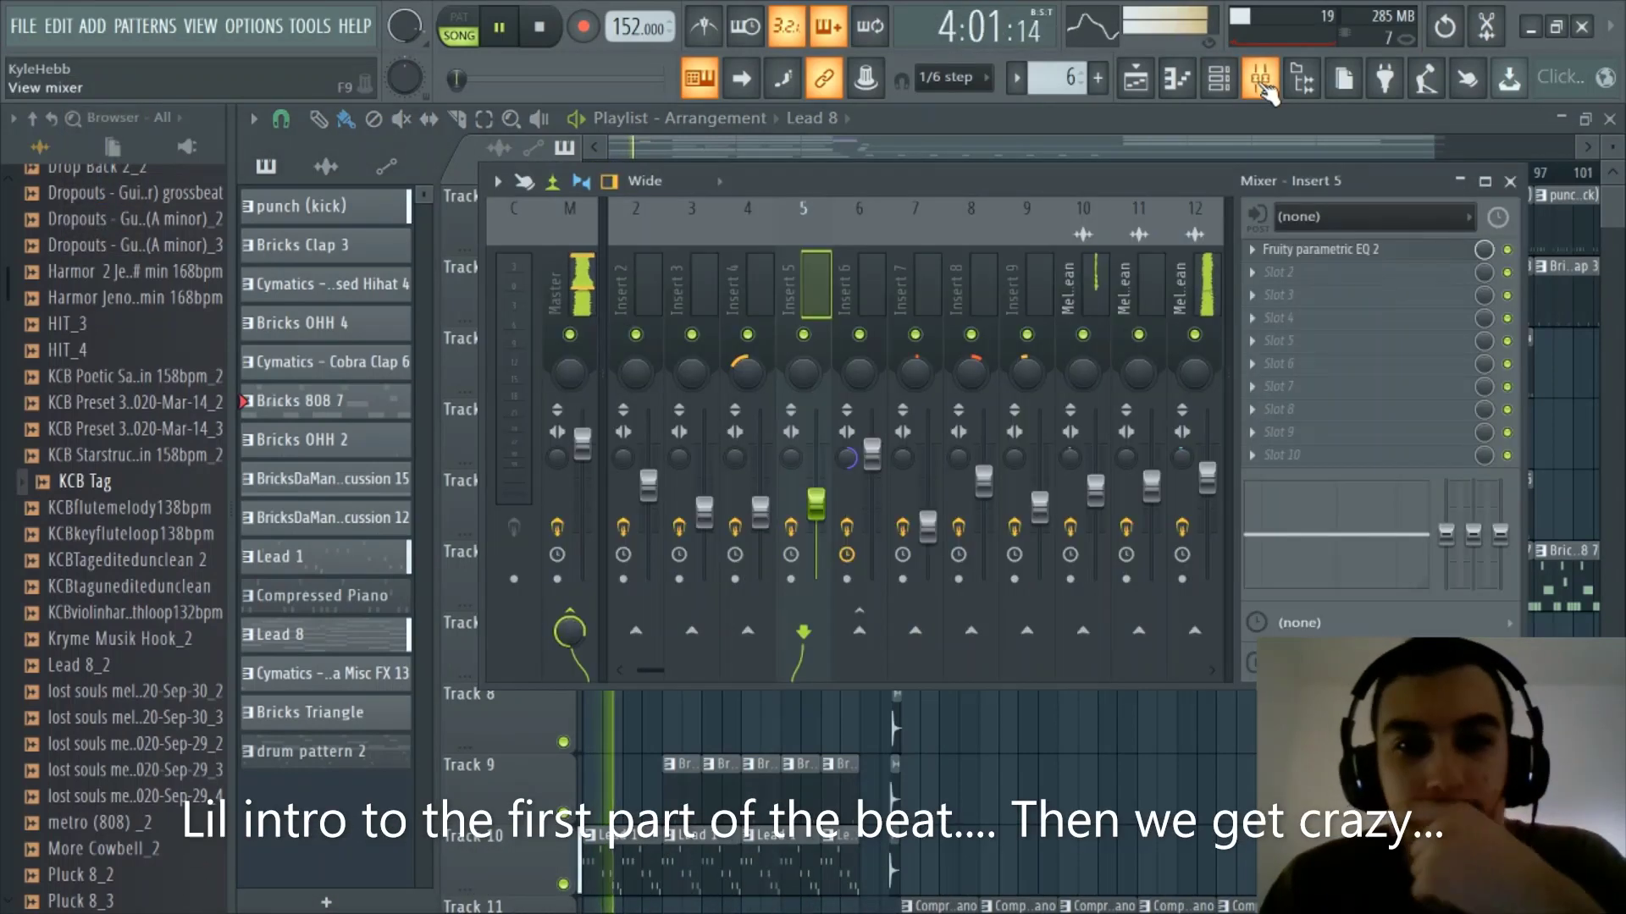
left_click(1263, 85)
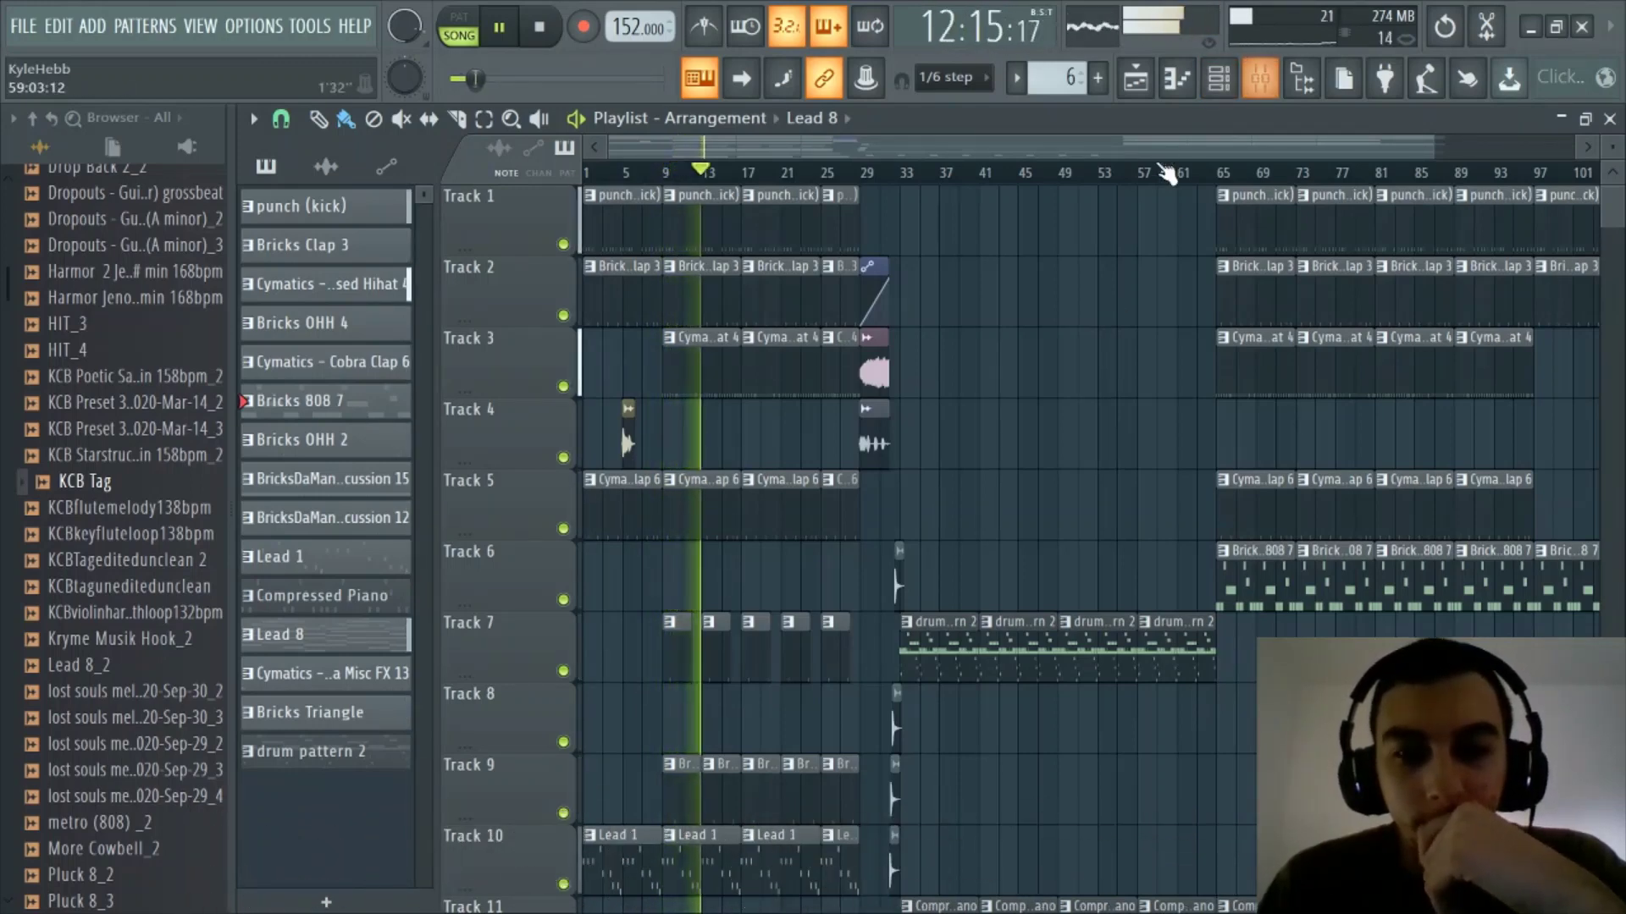
Step: Listen on through the drum pattern 2 section and the section from bar 65, checking the mixer levels, and stop playback
scroll(1086, 178, "down", 1)
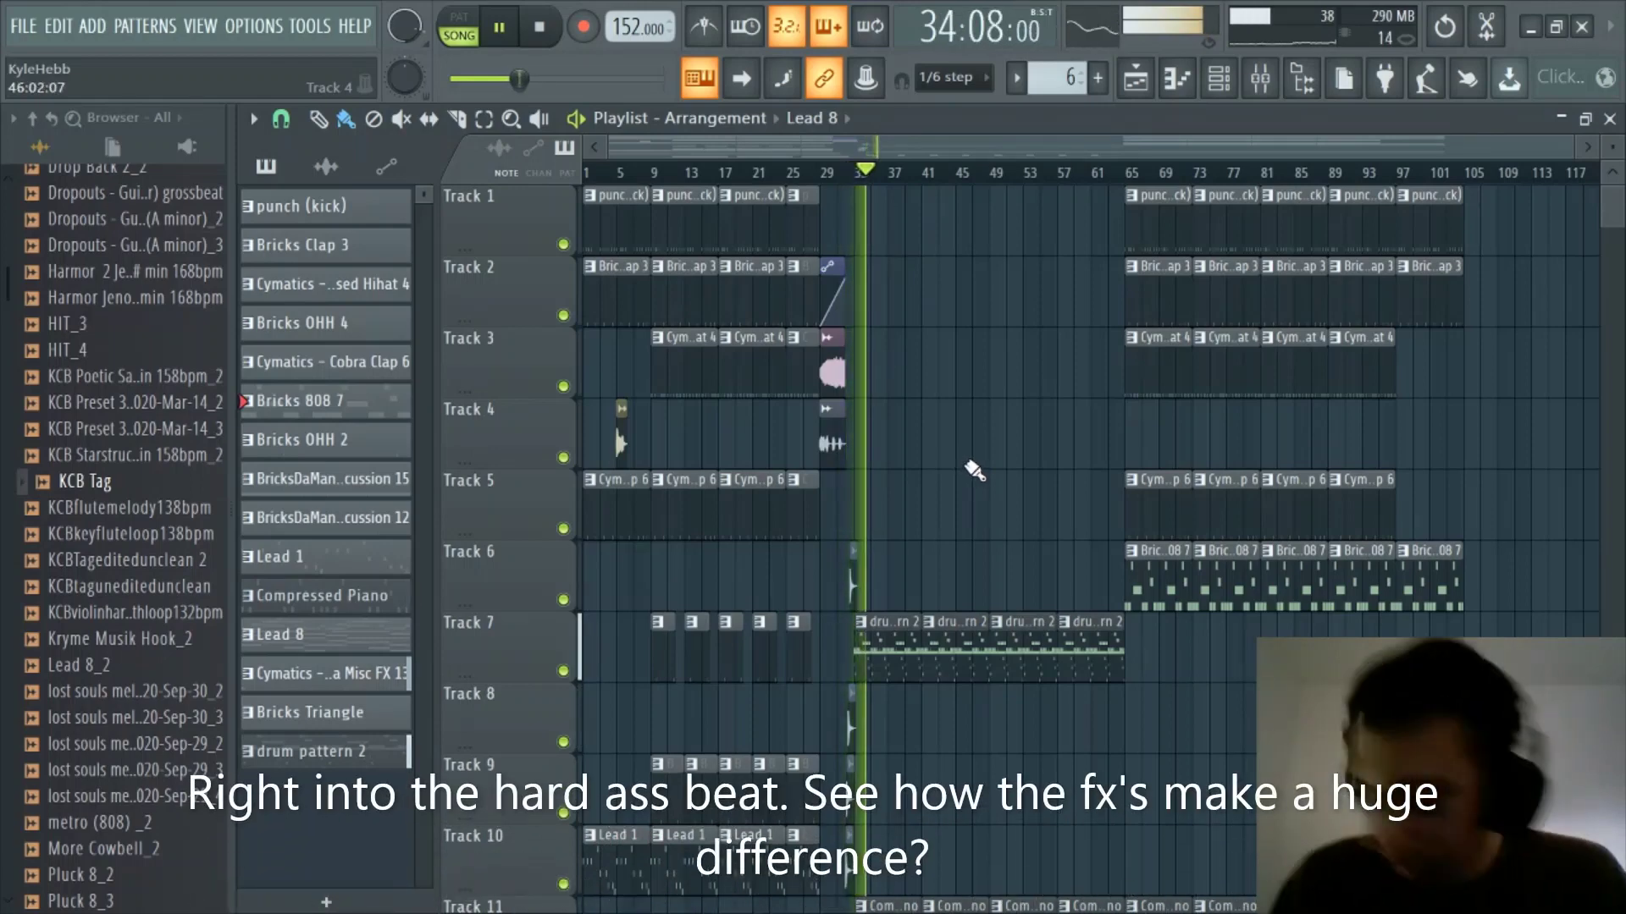
scroll(975, 472, "down", 1)
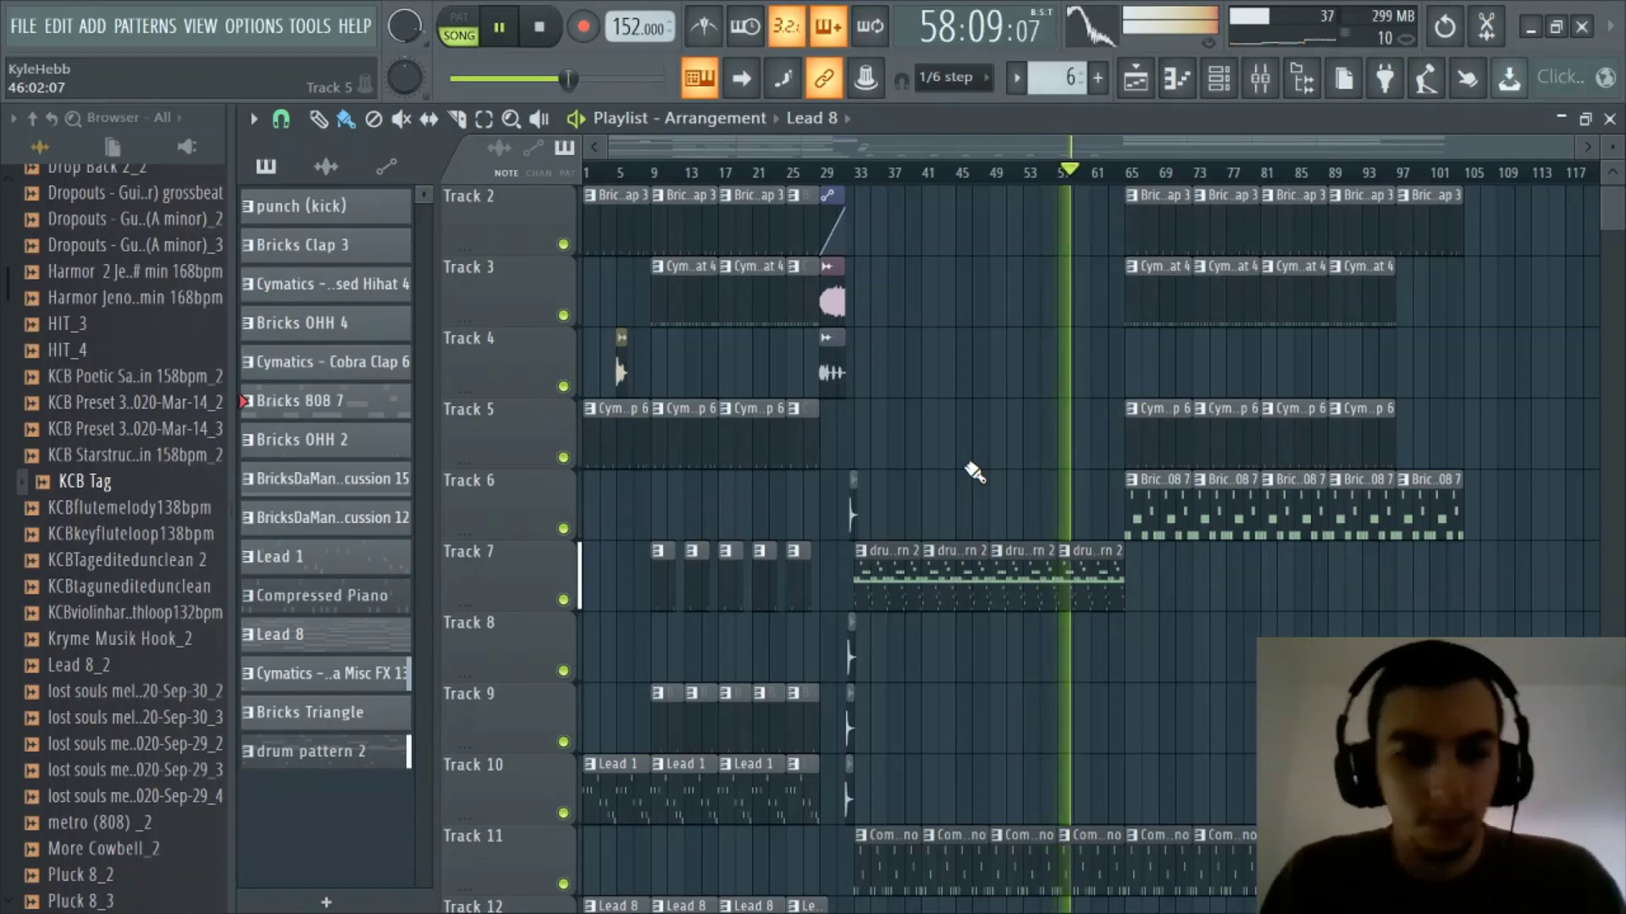
left_click(1270, 92)
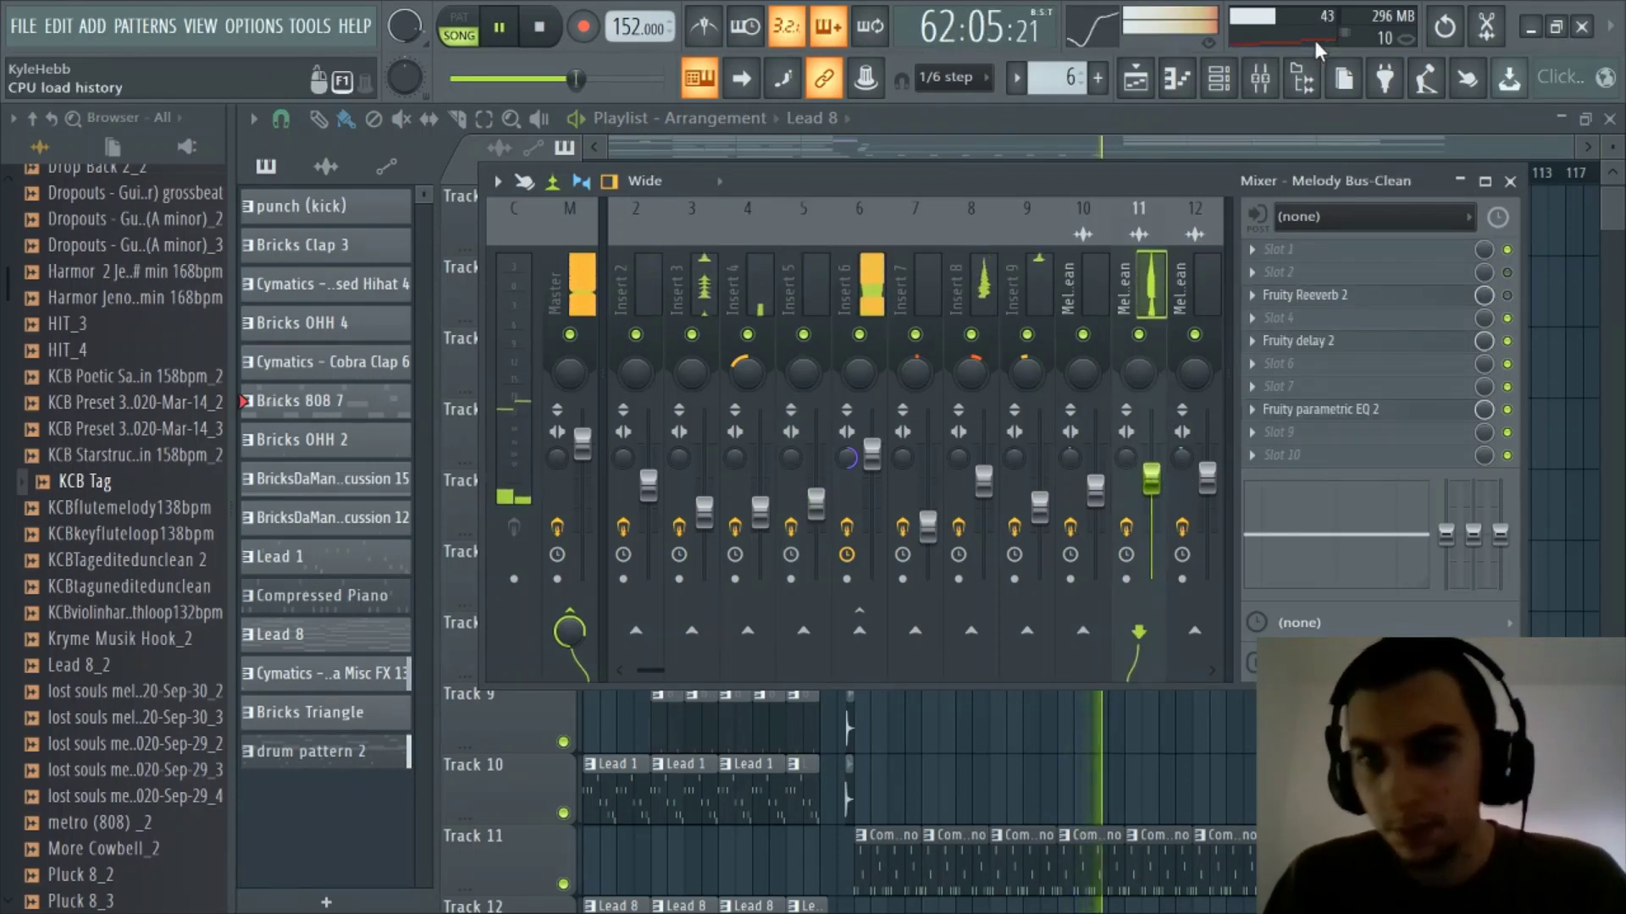
left_click(1260, 78)
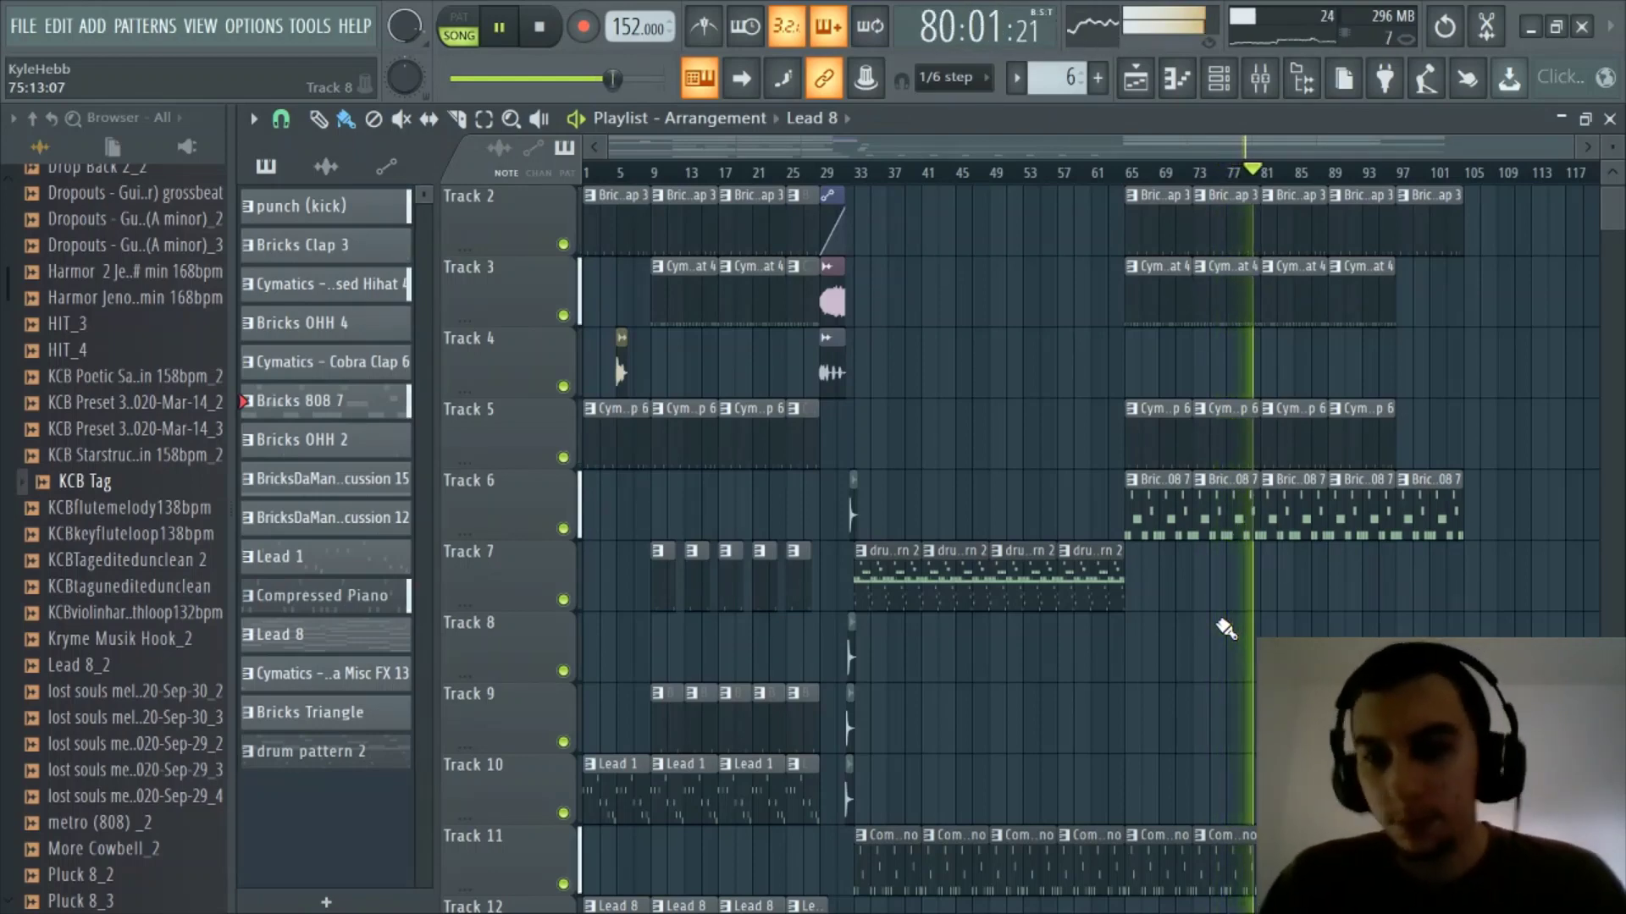
key("space")
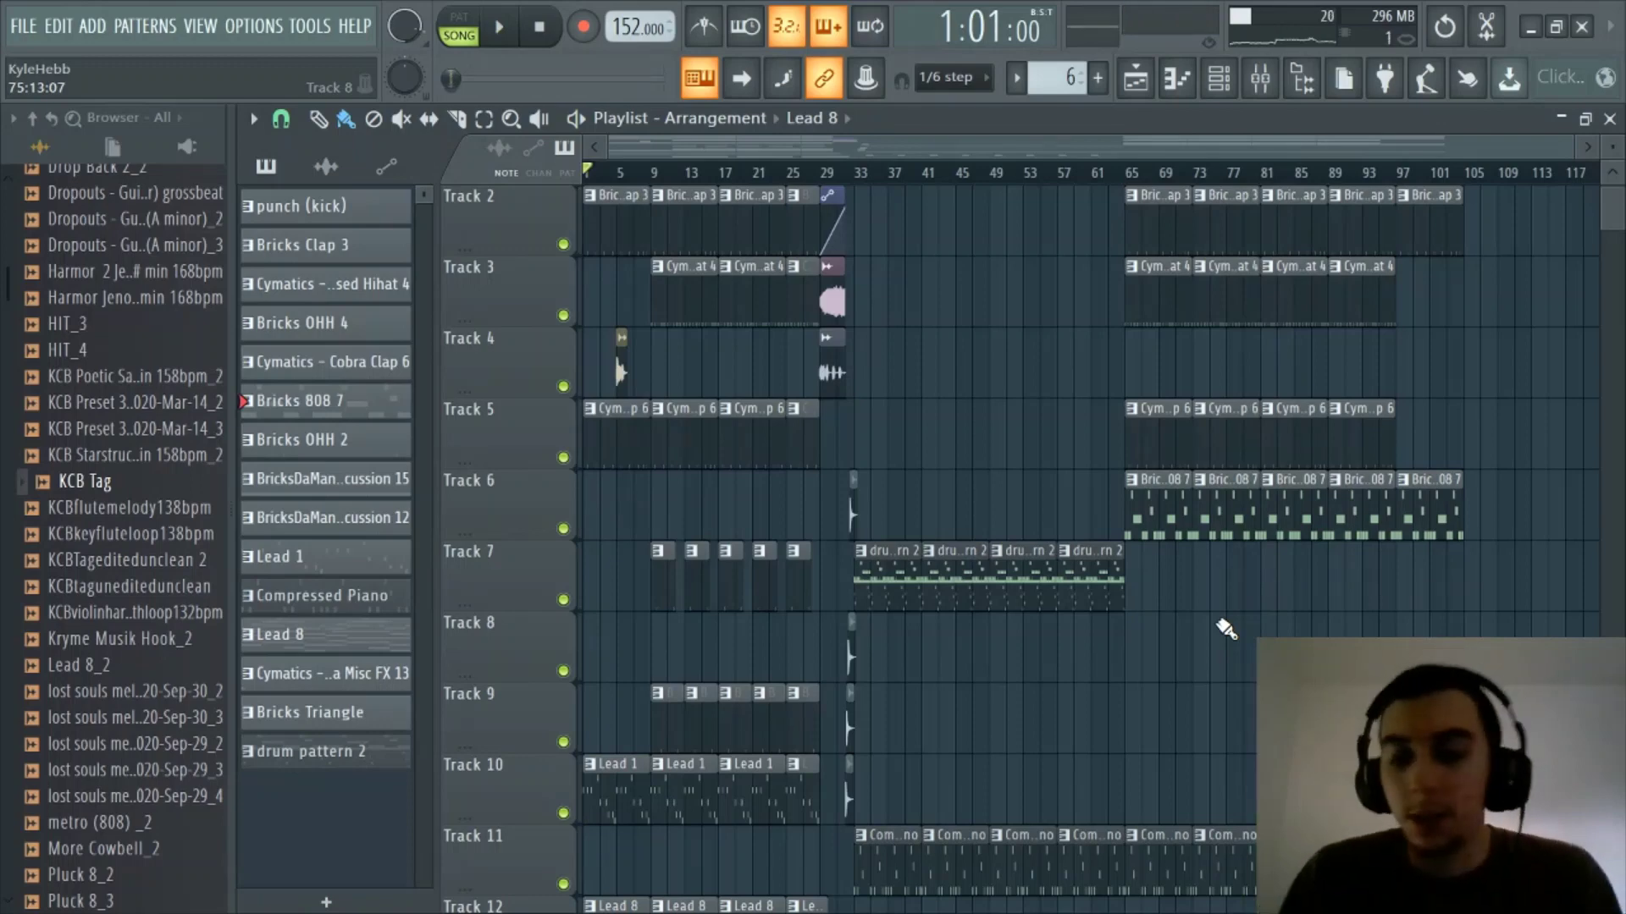
Step: Examine the transition FX clips around bars 29 to 33 and compare them with the surrounding sections across the tracks
scroll(1232, 631, "up", 2)
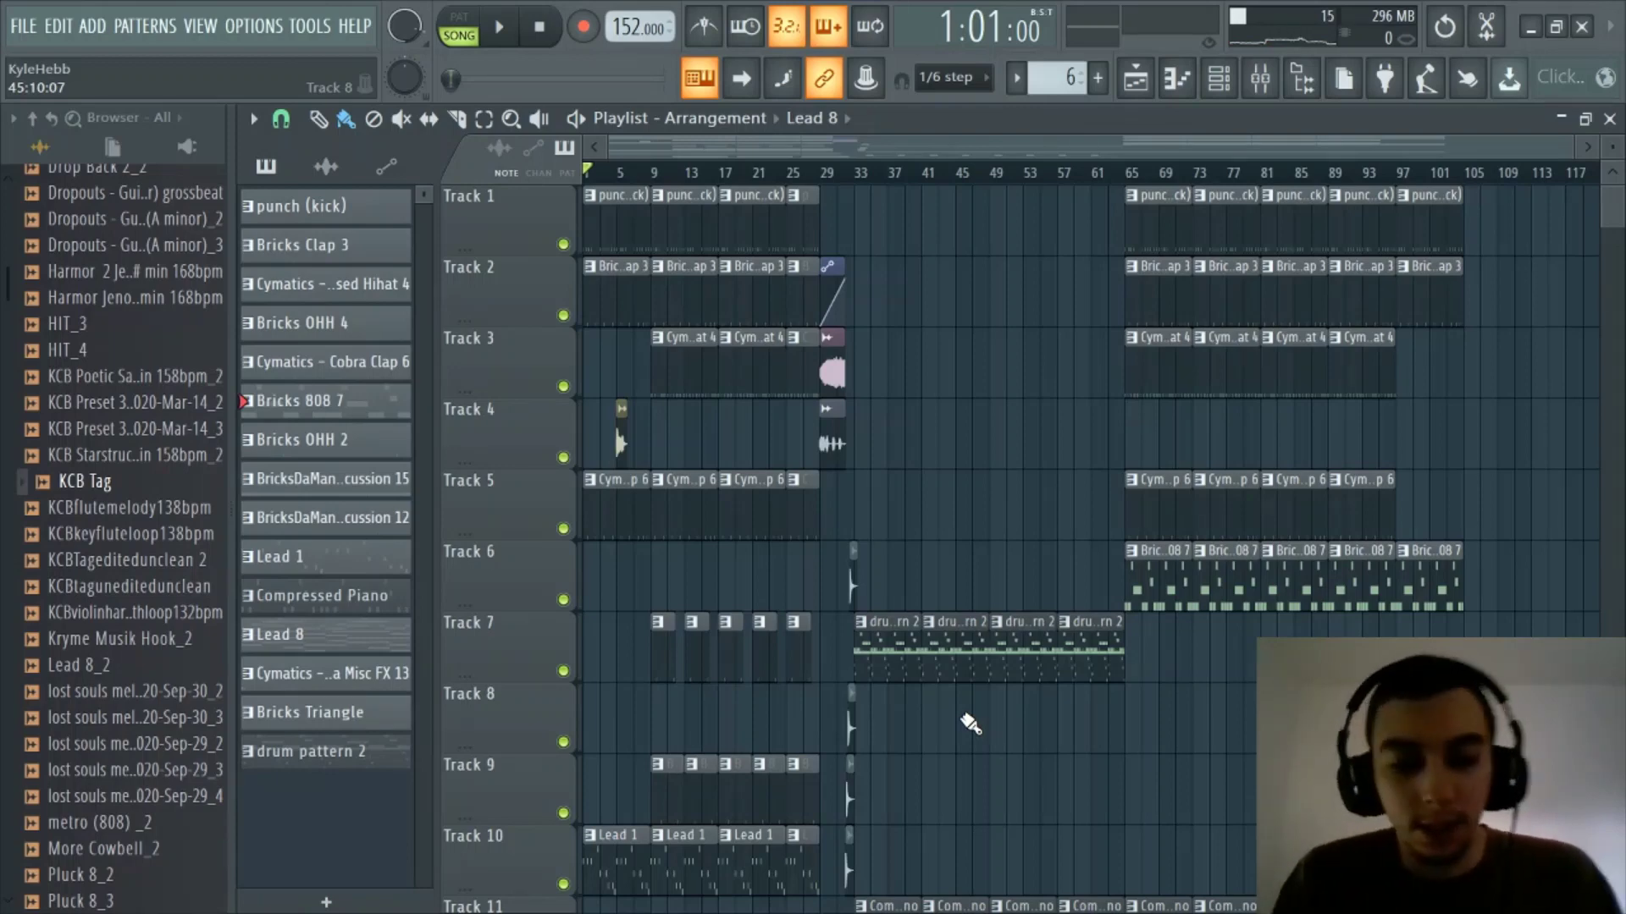
scroll(845, 153, "up", 3)
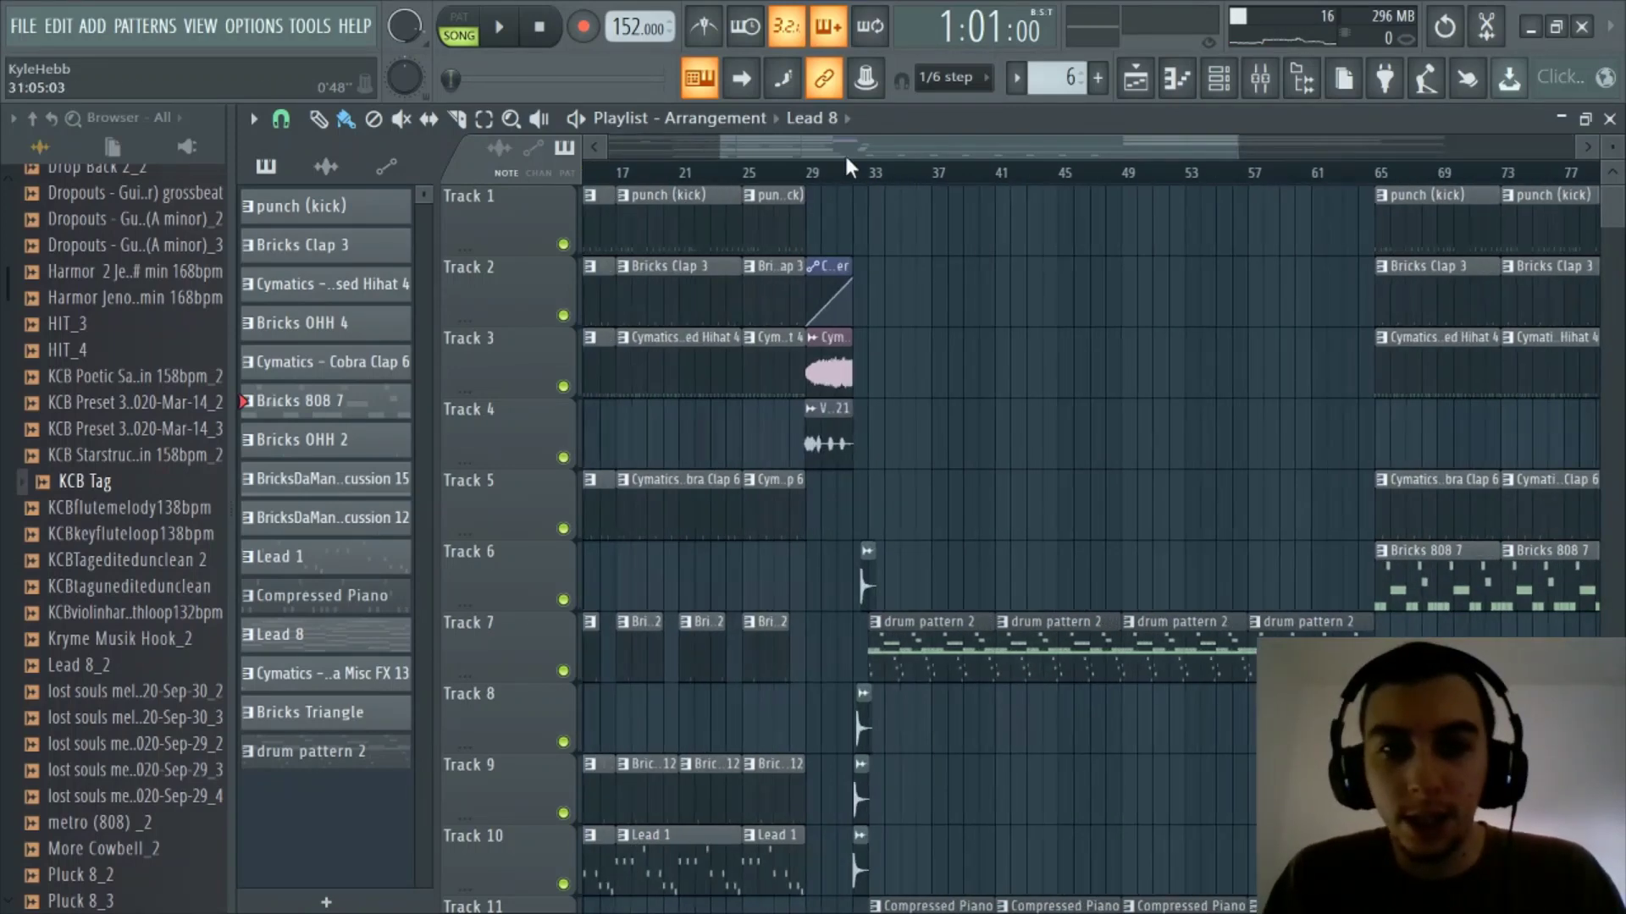
left_click_drag(845, 153, 622, 174)
scroll(659, 180, "down", 3)
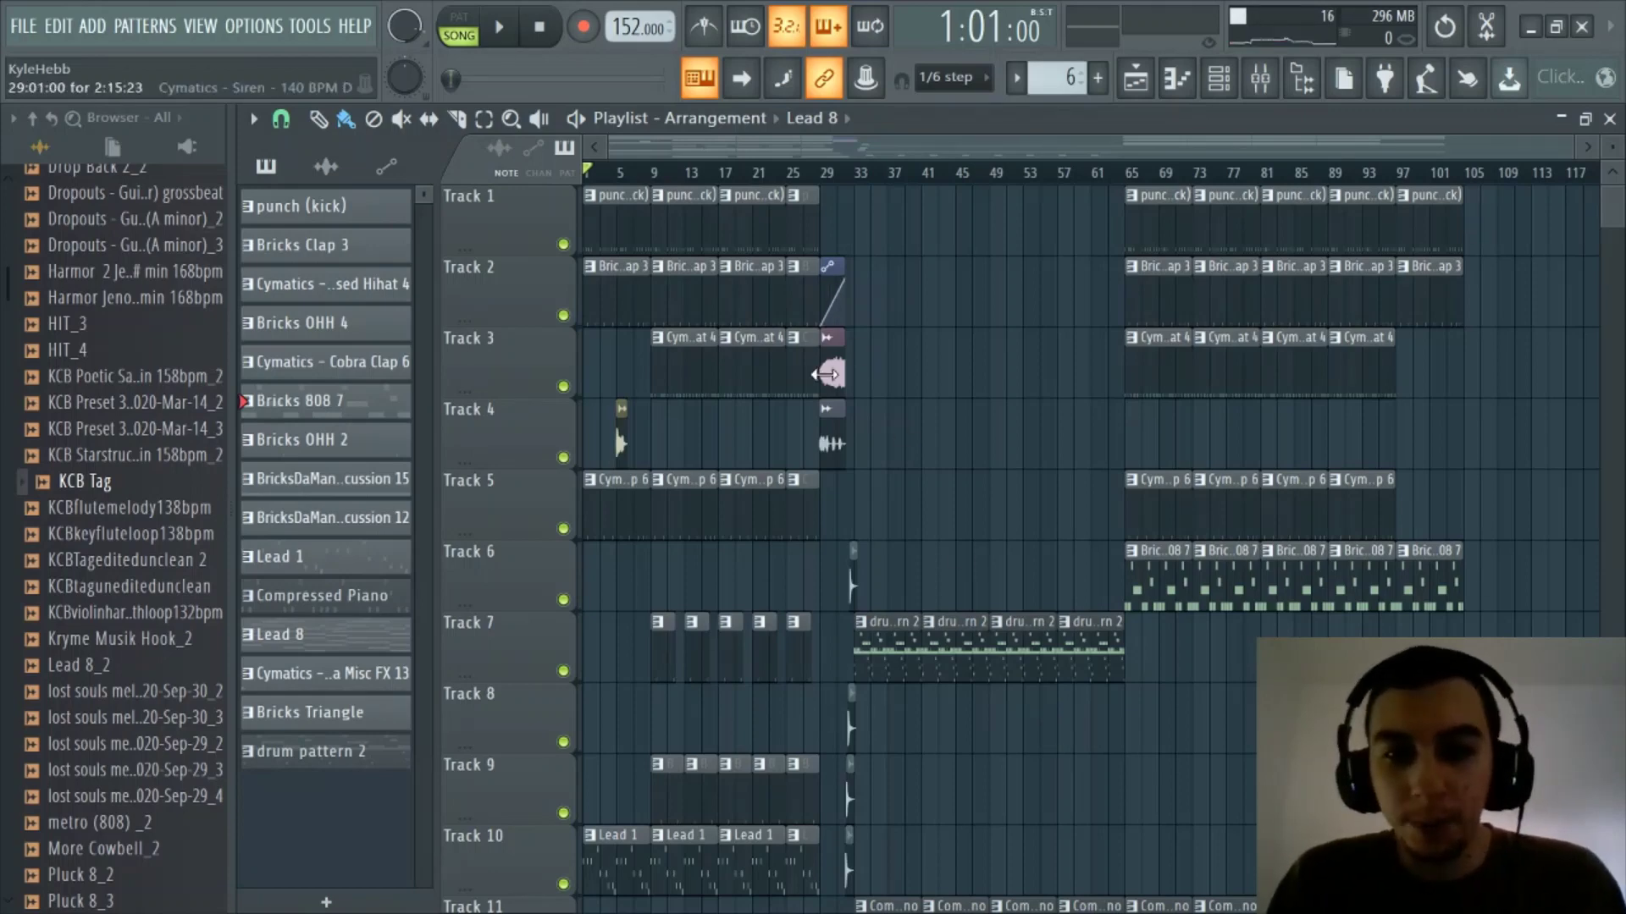
scroll(926, 736, "down", 5)
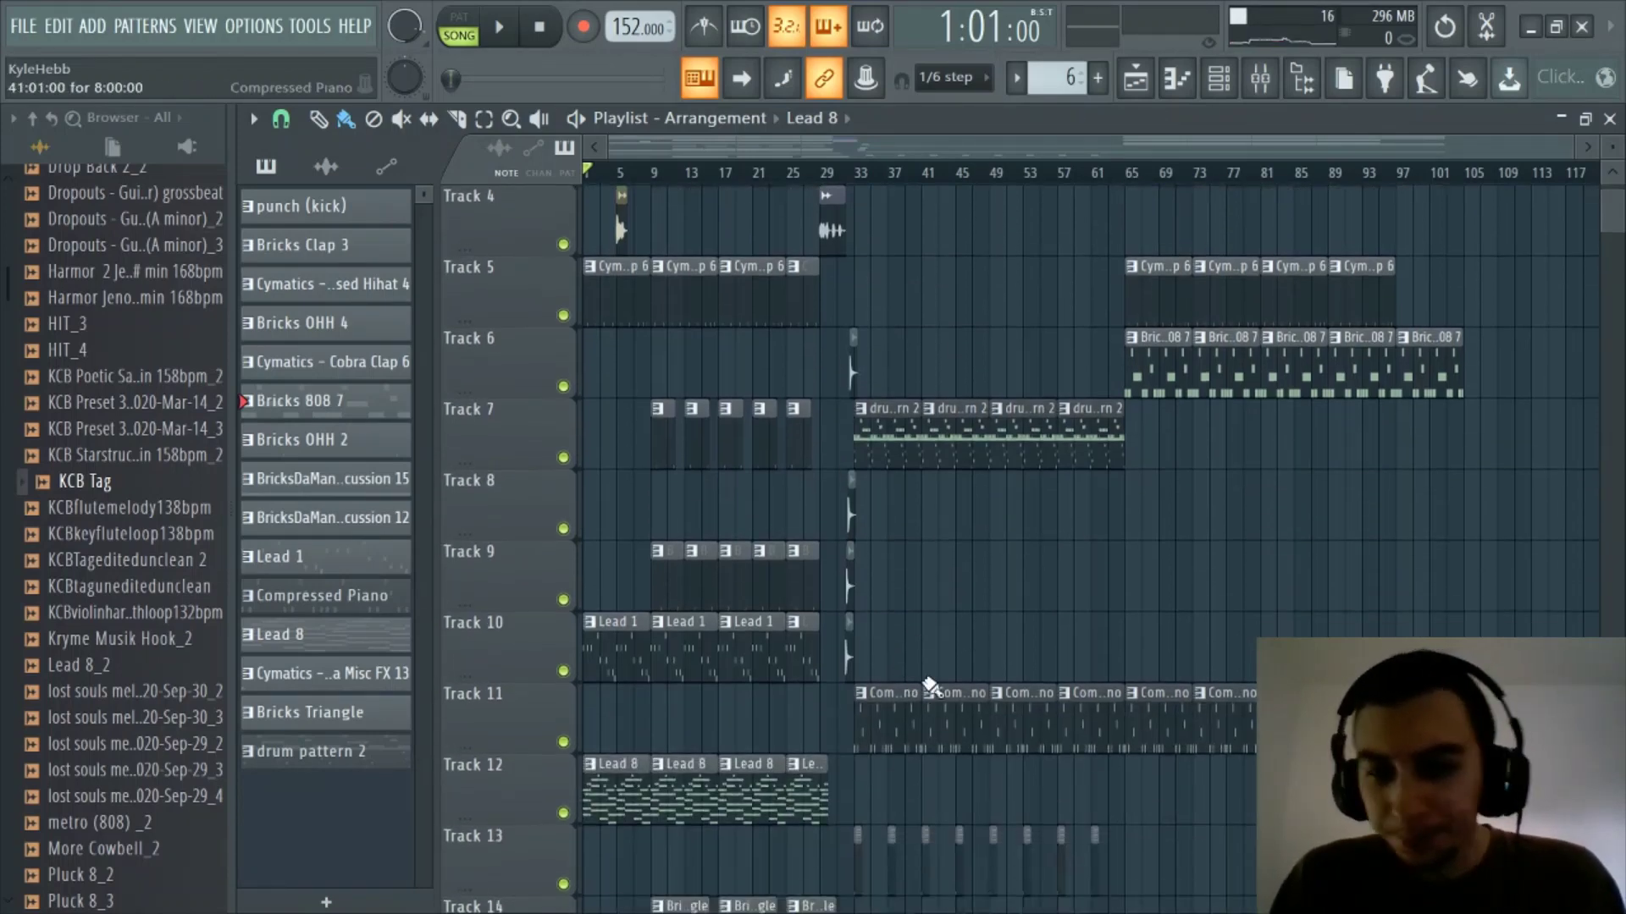
scroll(940, 597, "up", 5)
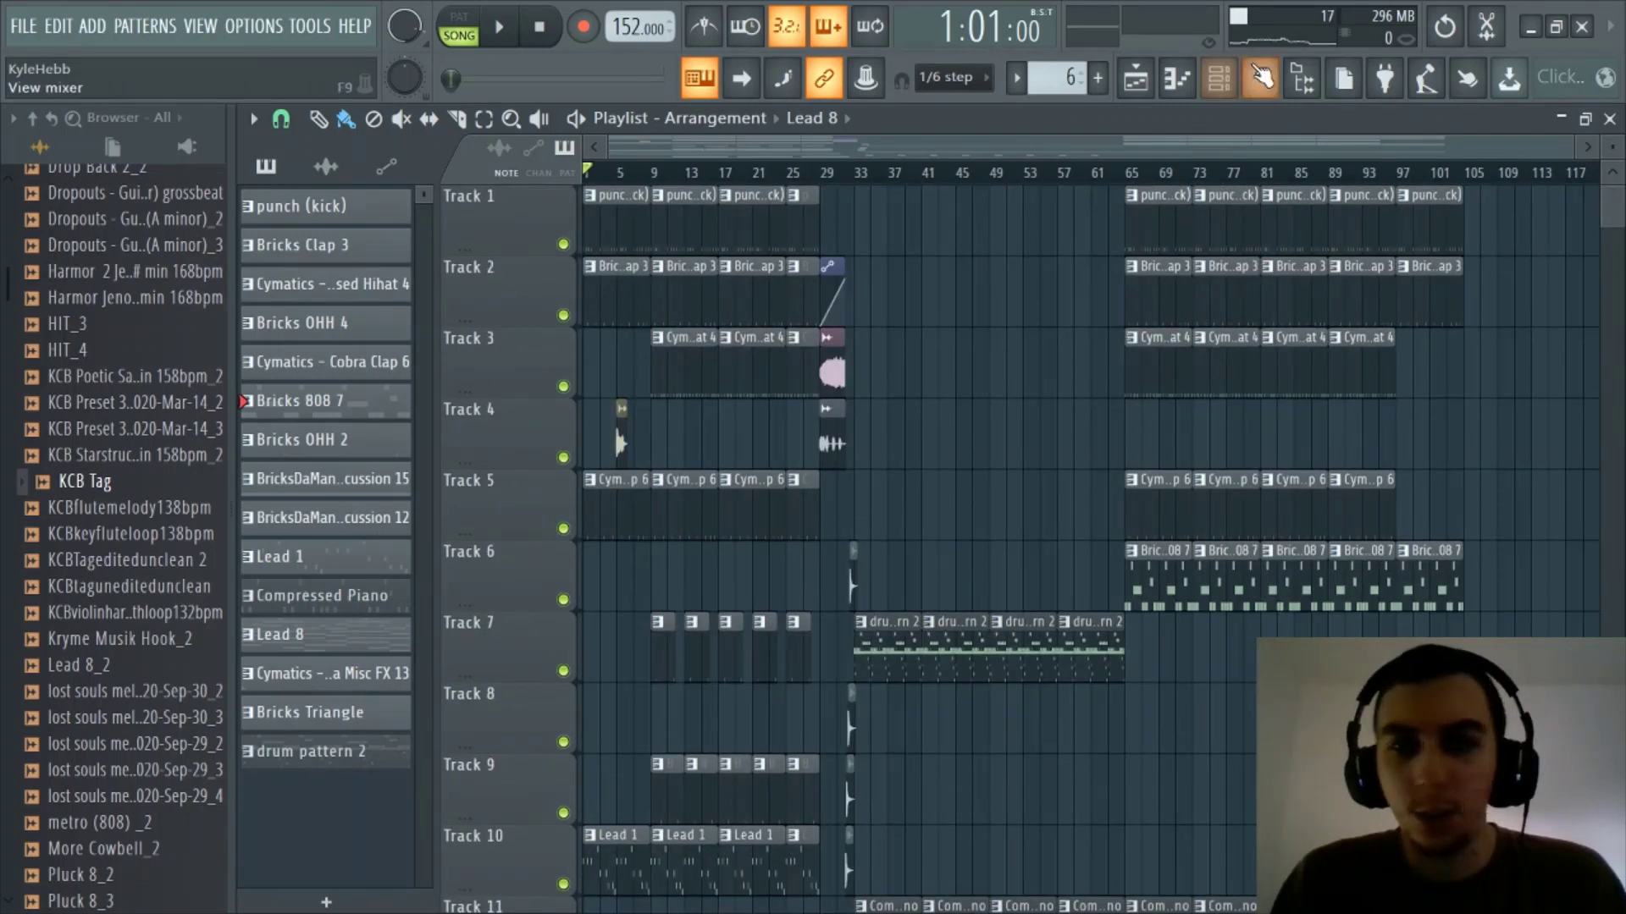
Step: Check the audio channels and their mixer assignments in the channel rack, close it, and look over the playlist tracks again
left_click(1236, 83)
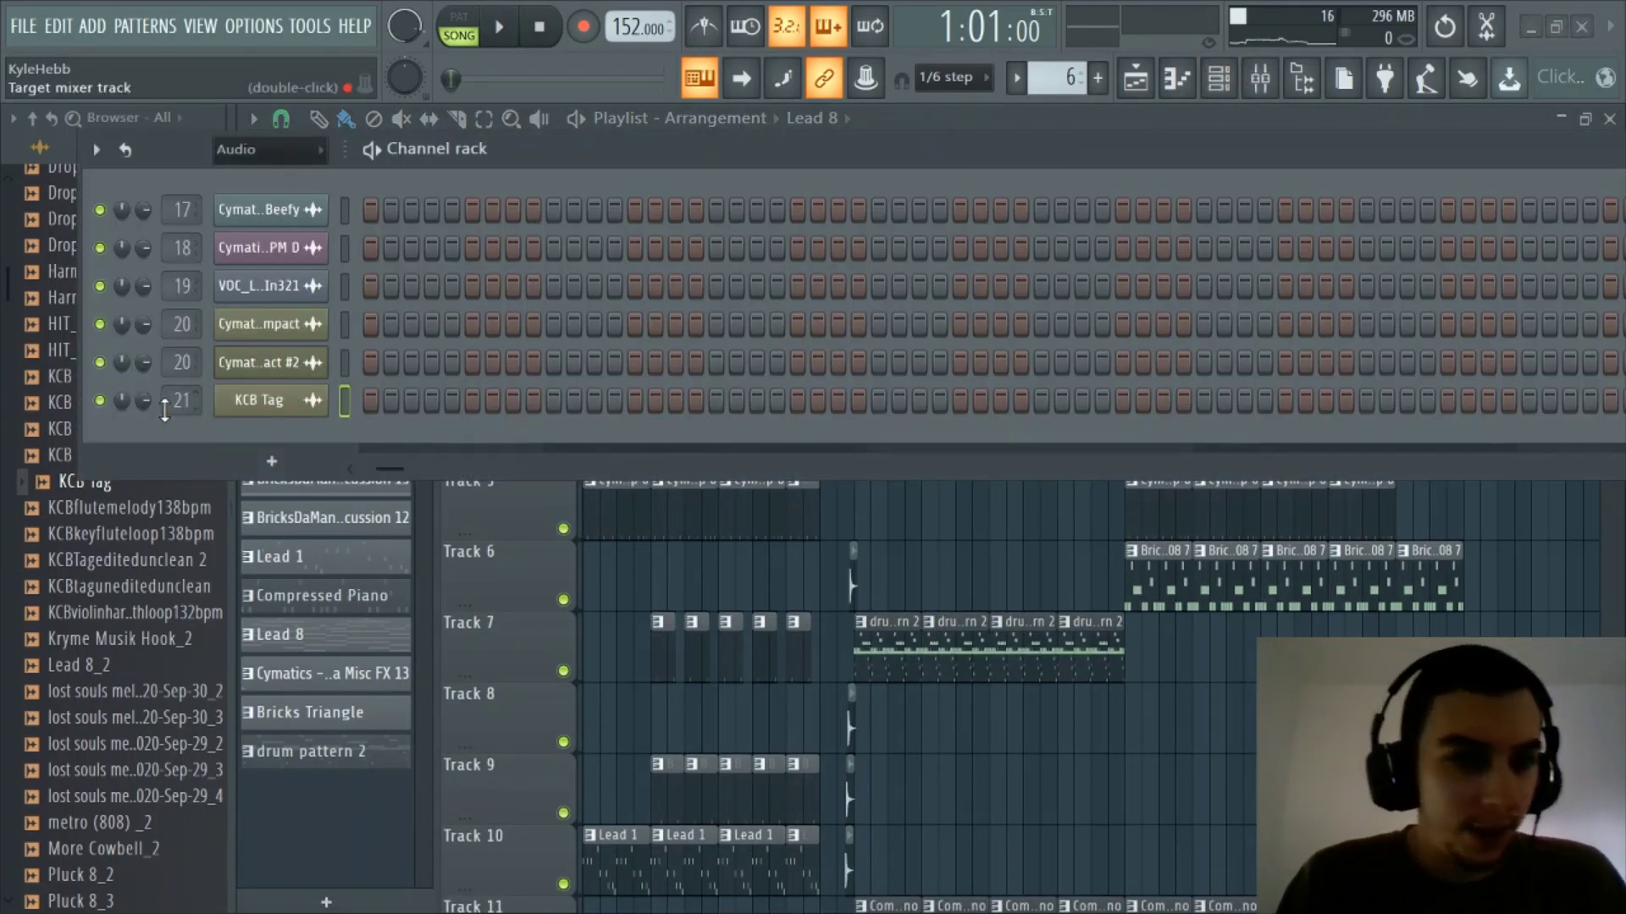
left_click(1219, 78)
scroll(946, 474, "down", 4)
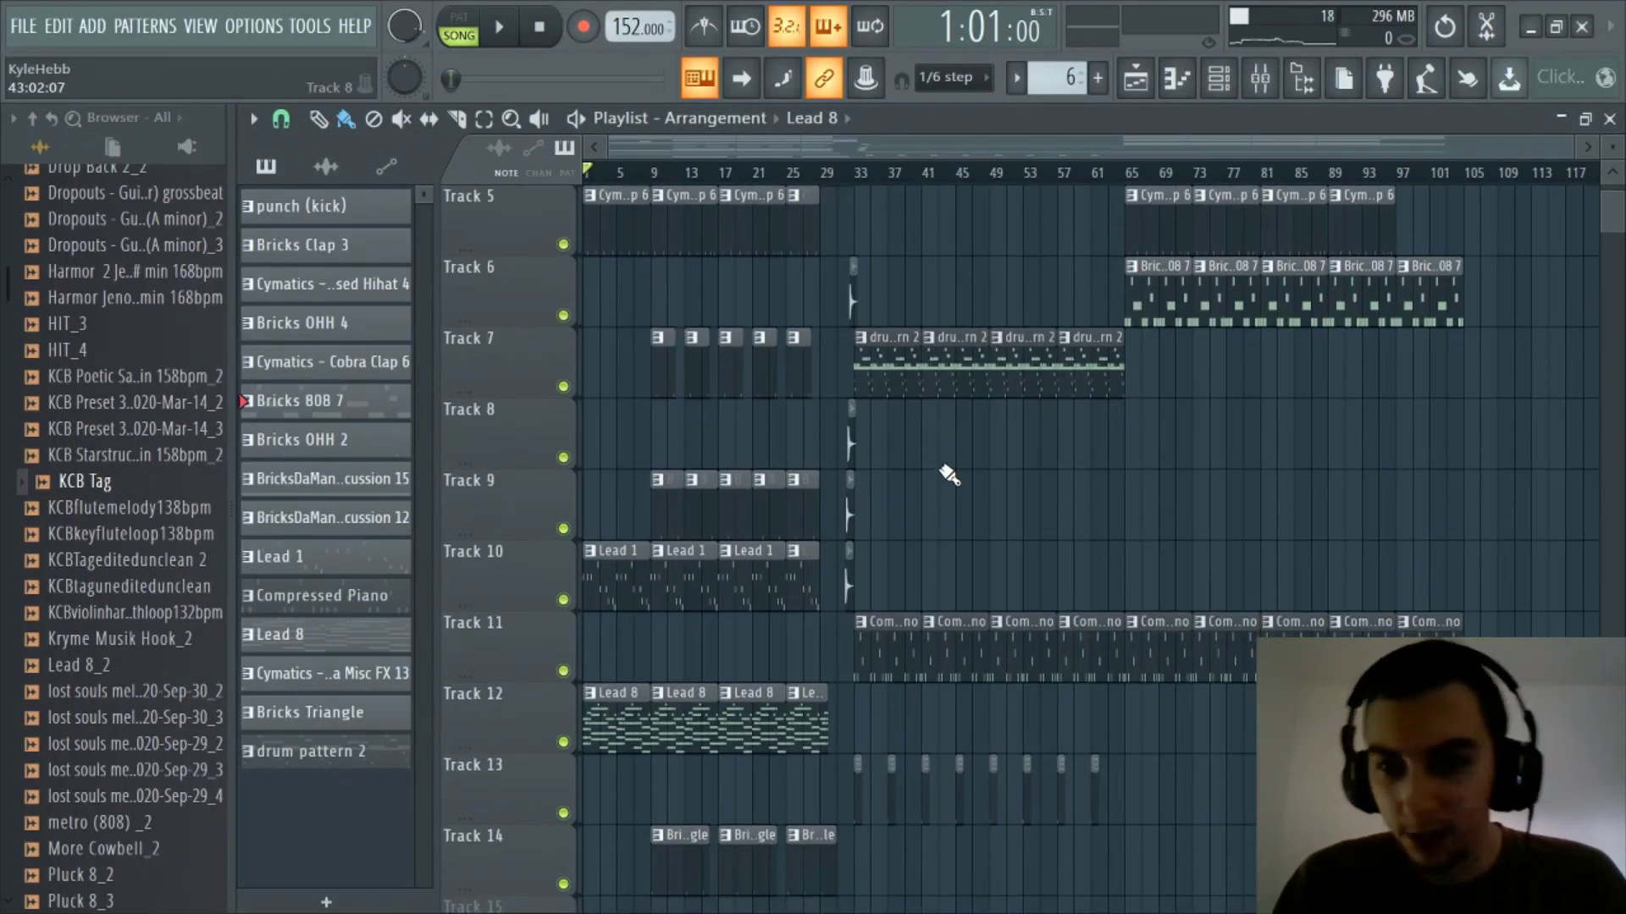
scroll(944, 472, "up", 4)
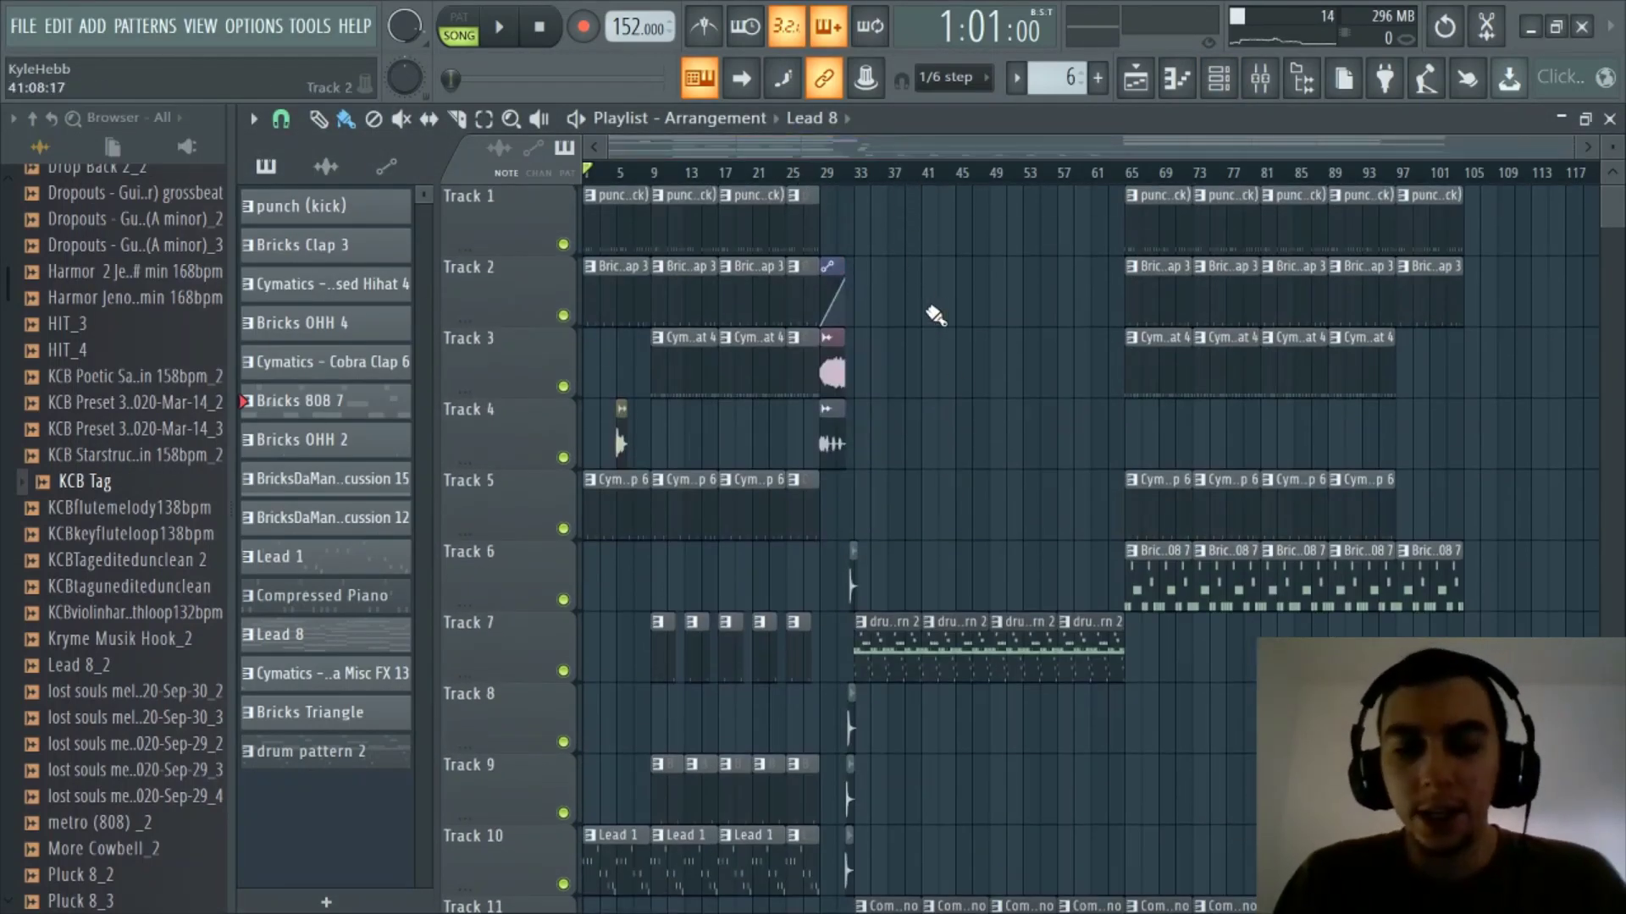